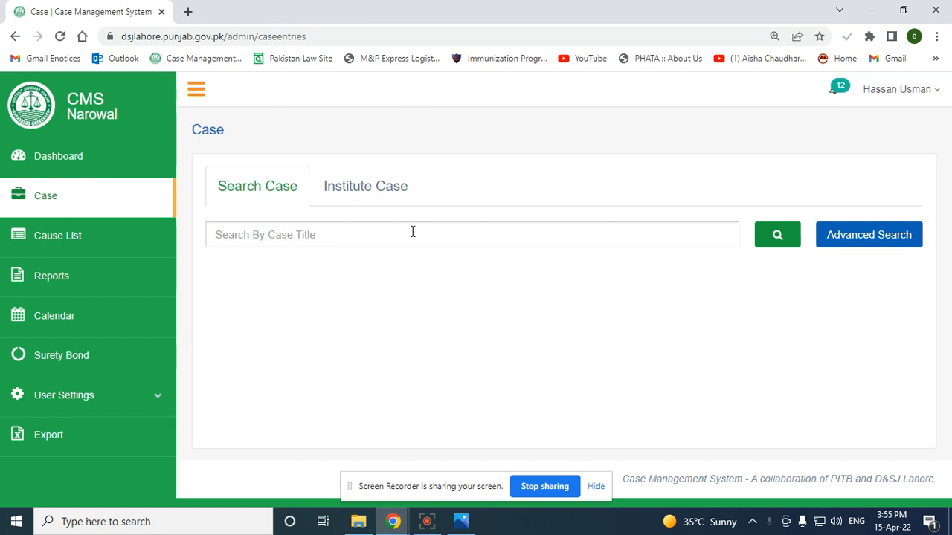
Glance over the dashboard, then return to the case search page
left_click(26, 154)
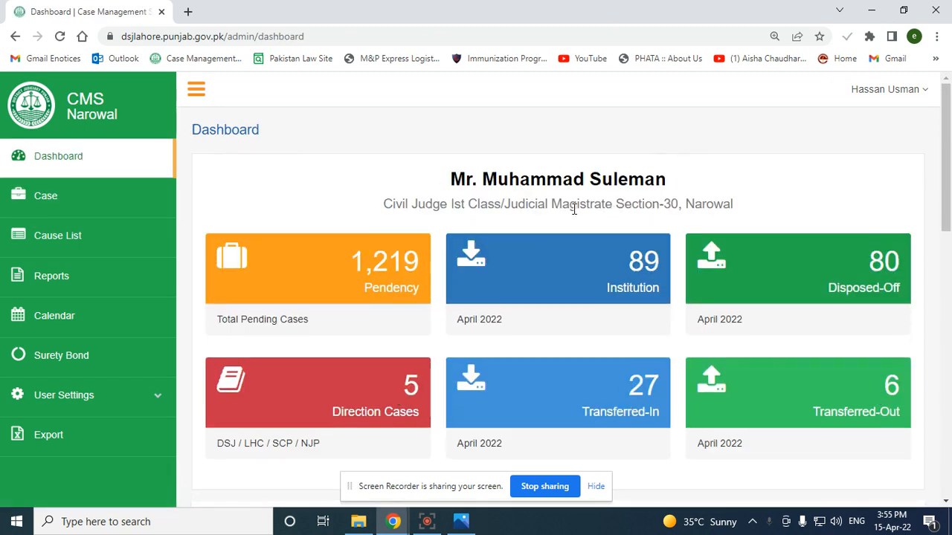
left_click_drag(383, 204, 736, 207)
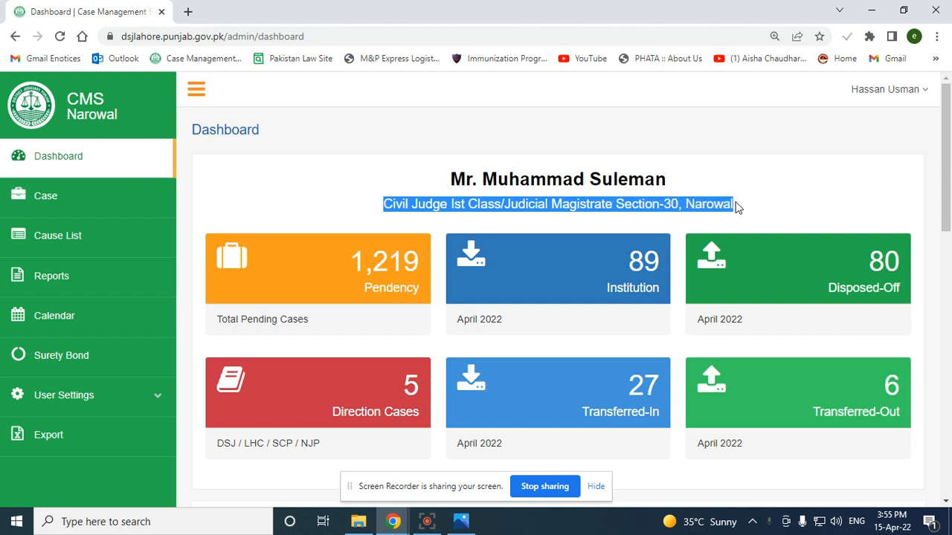
left_click(323, 183)
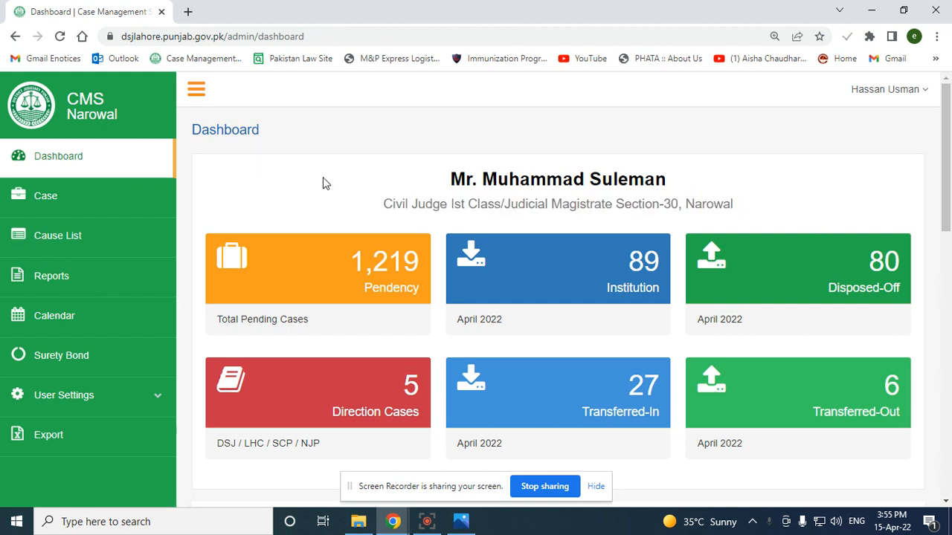
left_click(68, 196)
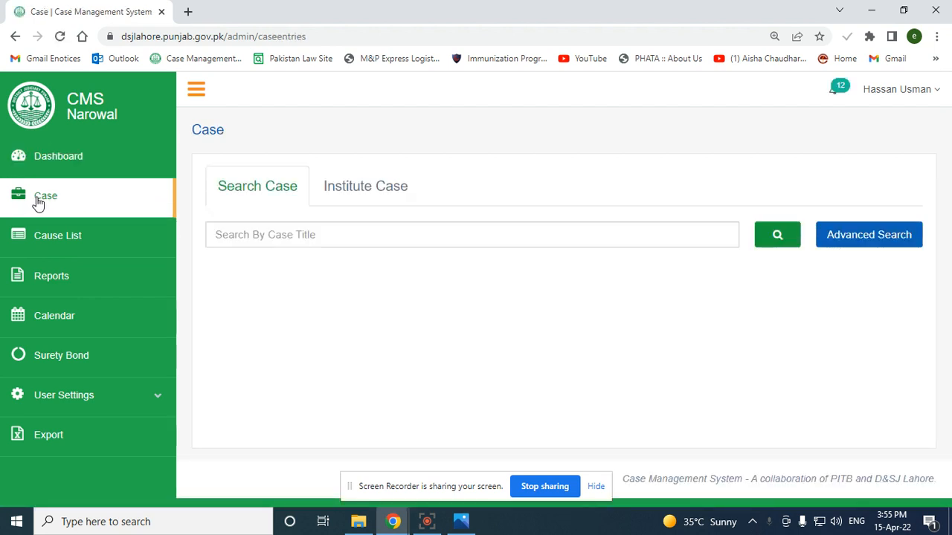
Start a new case and enter both parties' names in the English case title
left_click(382, 186)
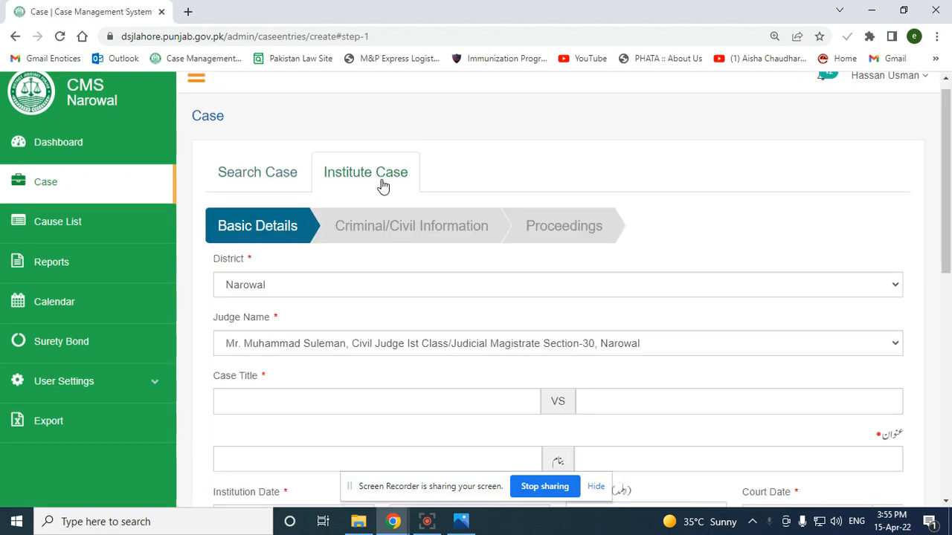
scroll(493, 346, "down", 3)
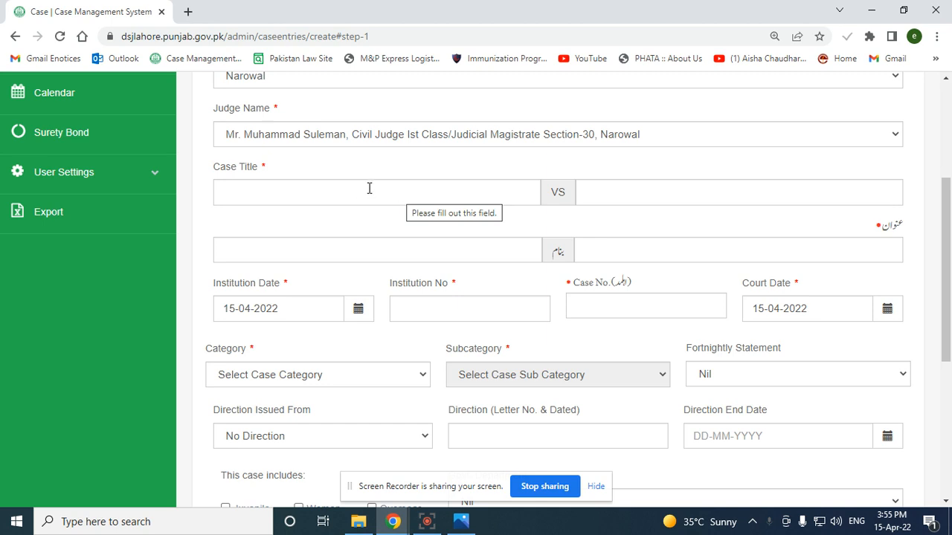
left_click(369, 189)
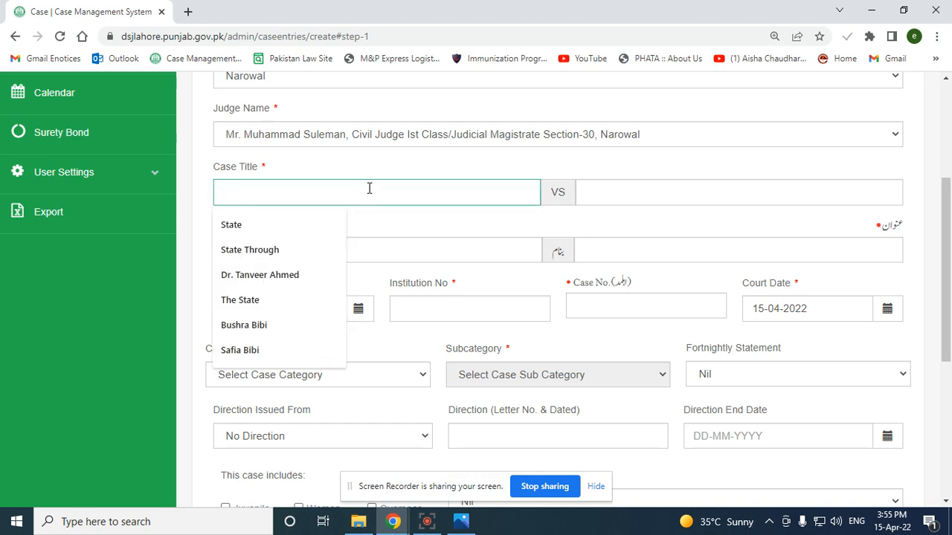
key("Tab")
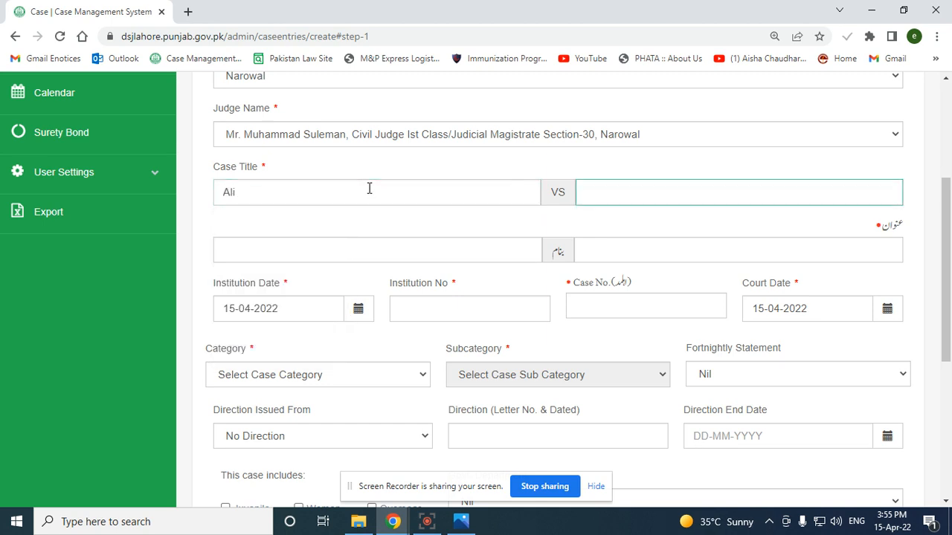
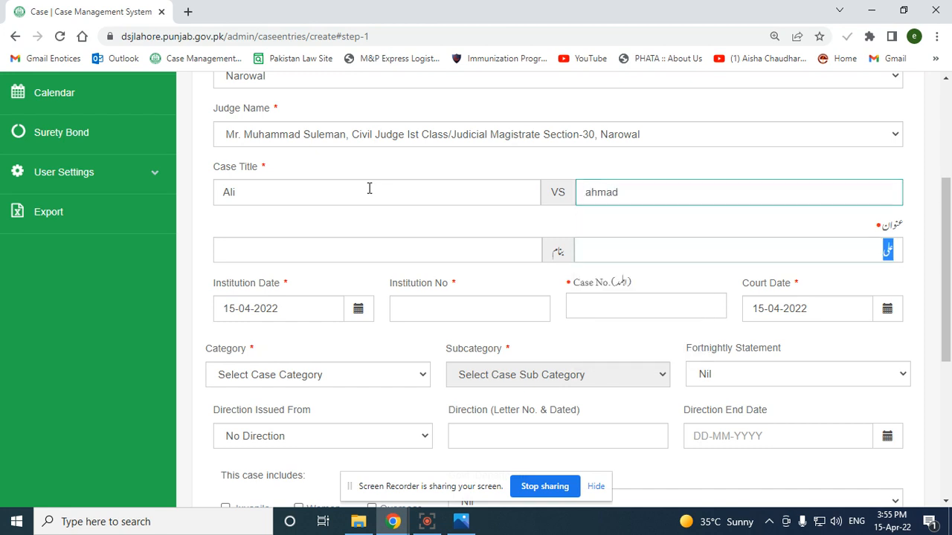
key("Tab")
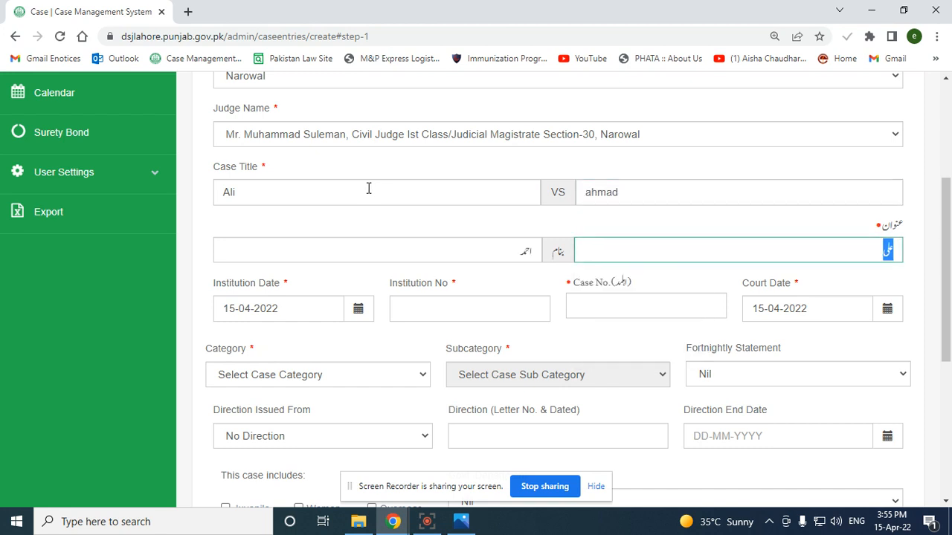
Use the suggested full name for the first party and enter the first party's Urdu title
left_click(366, 188)
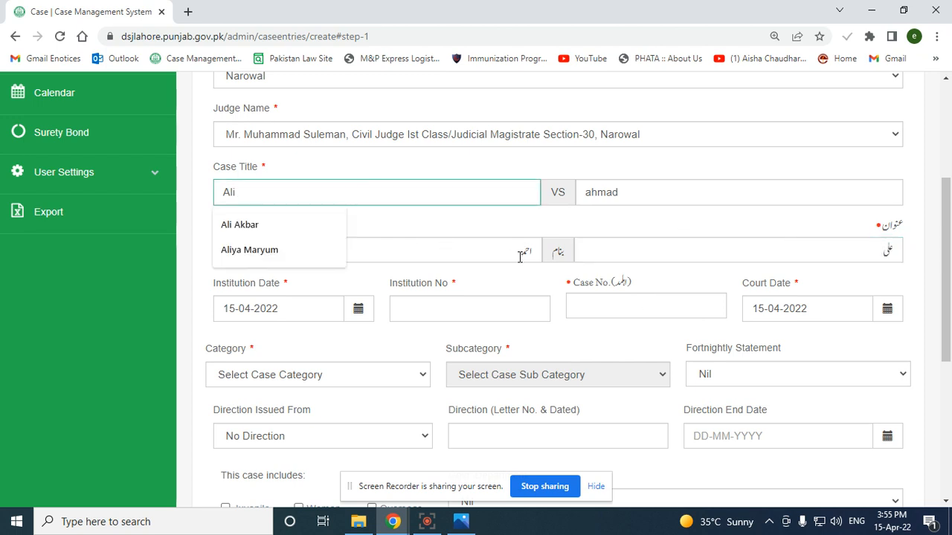
left_click(268, 233)
left_click(791, 258)
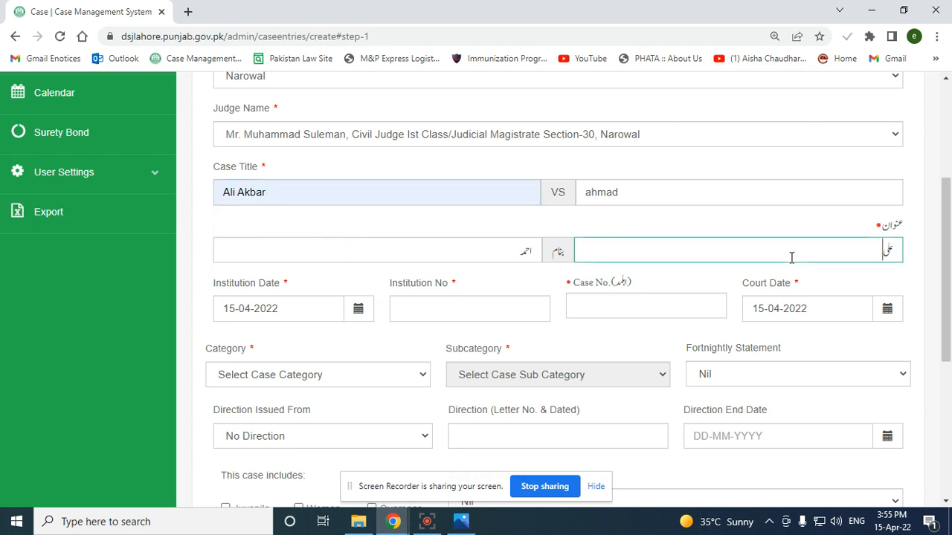
key("shift+Tab")
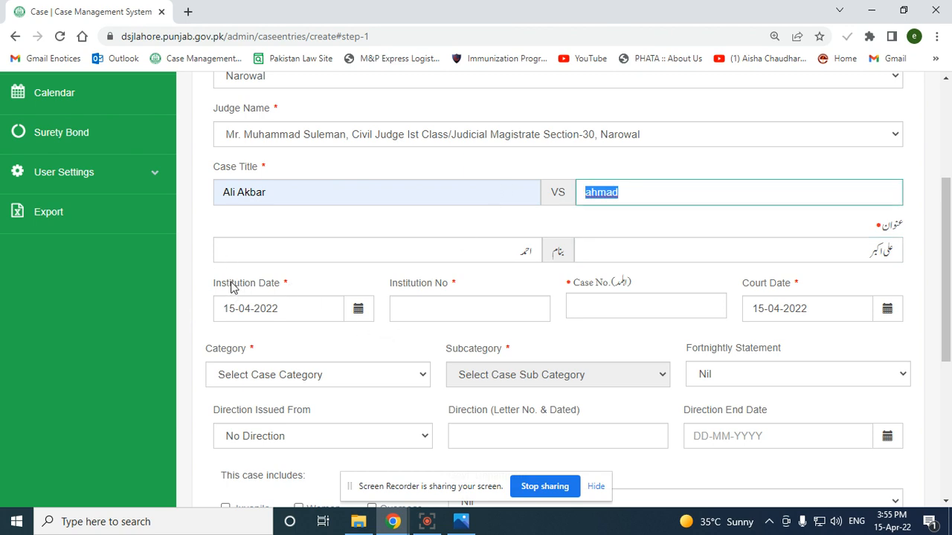
left_click_drag(299, 309, 161, 308)
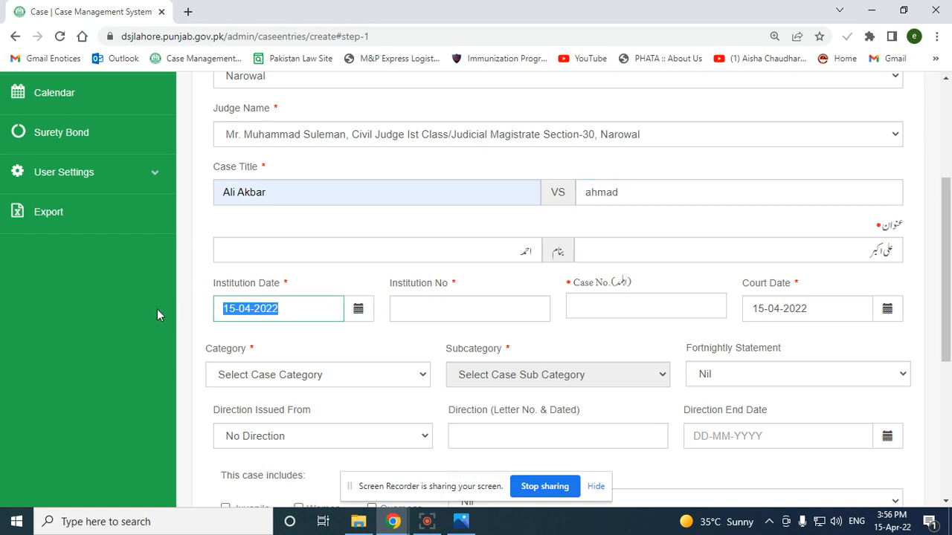
Enter institution number 100, case number 78 and institution date 14-04-2022
left_click(413, 311)
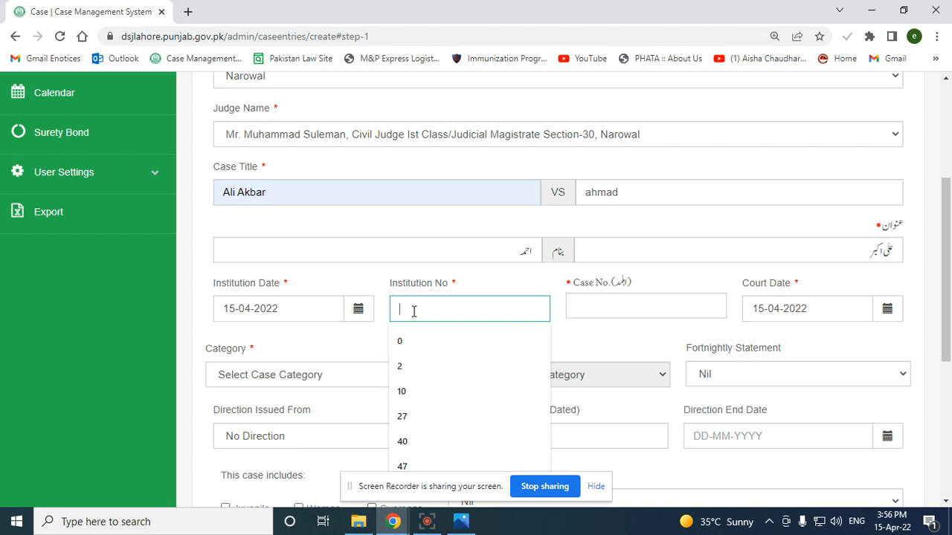
type("100")
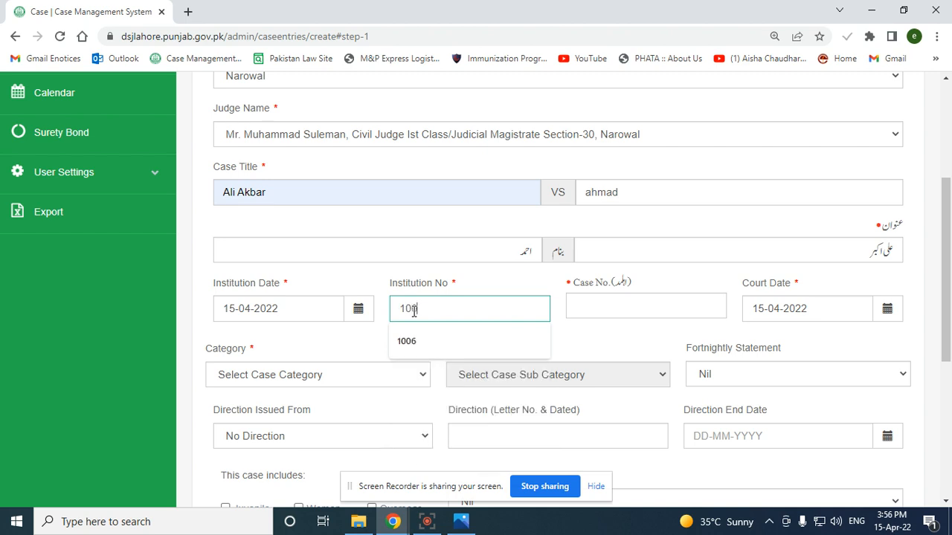
left_click(628, 307)
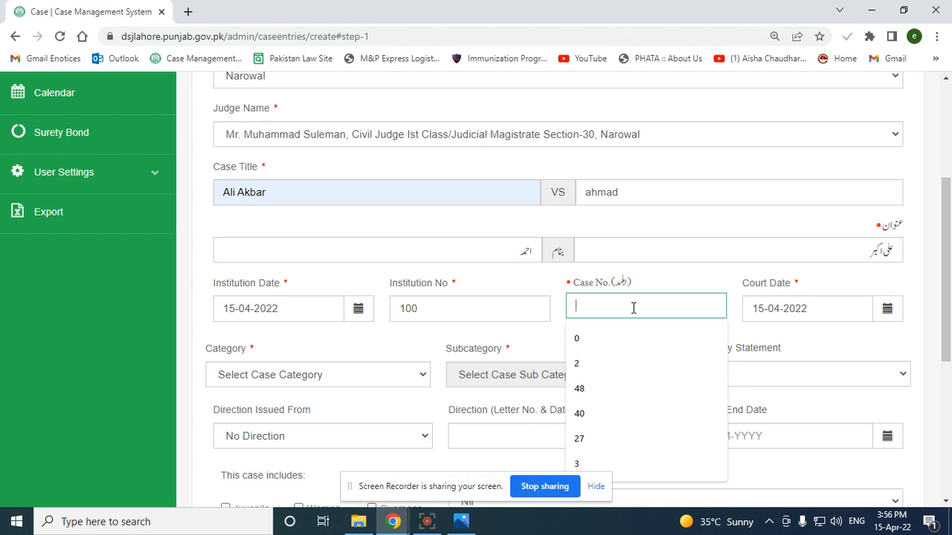
type("78")
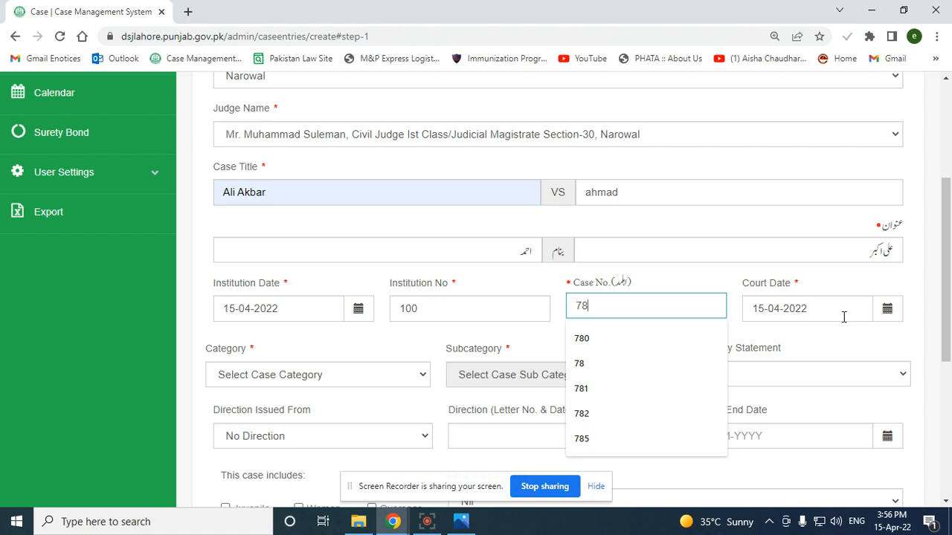
left_click(363, 318)
left_click(327, 431)
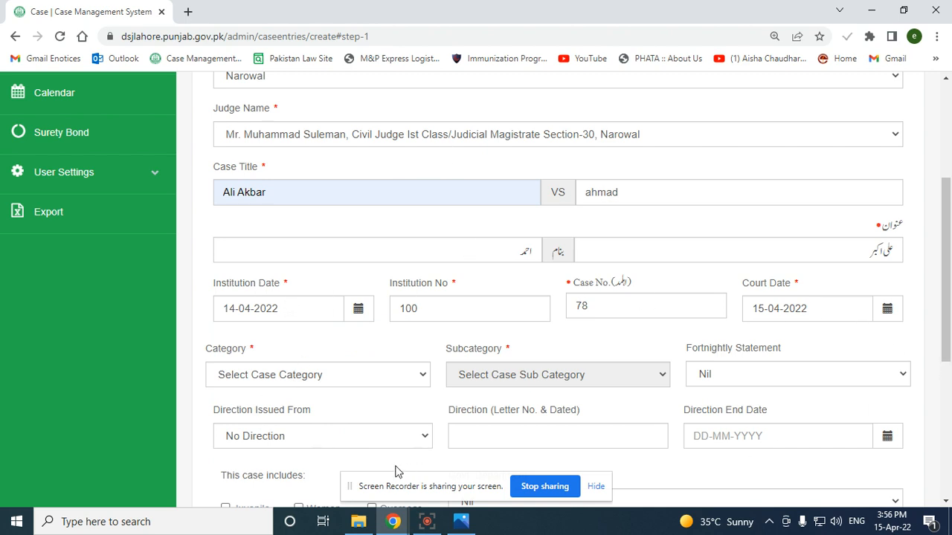
Set the category to Civil Suit - Civil and subcategory to Suit for Declaration
left_click(305, 381)
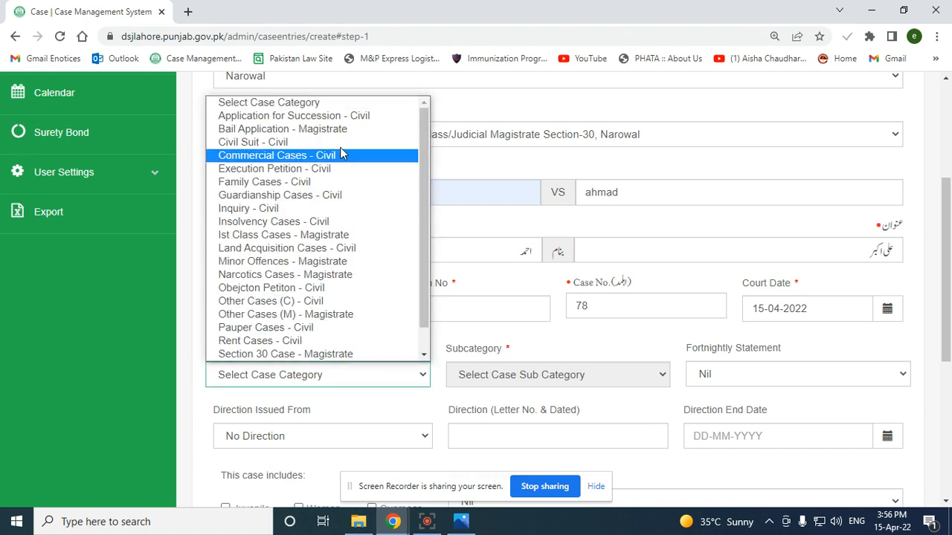
scroll(330, 278, "down", 1)
scroll(331, 281, "up", 1)
left_click(253, 145)
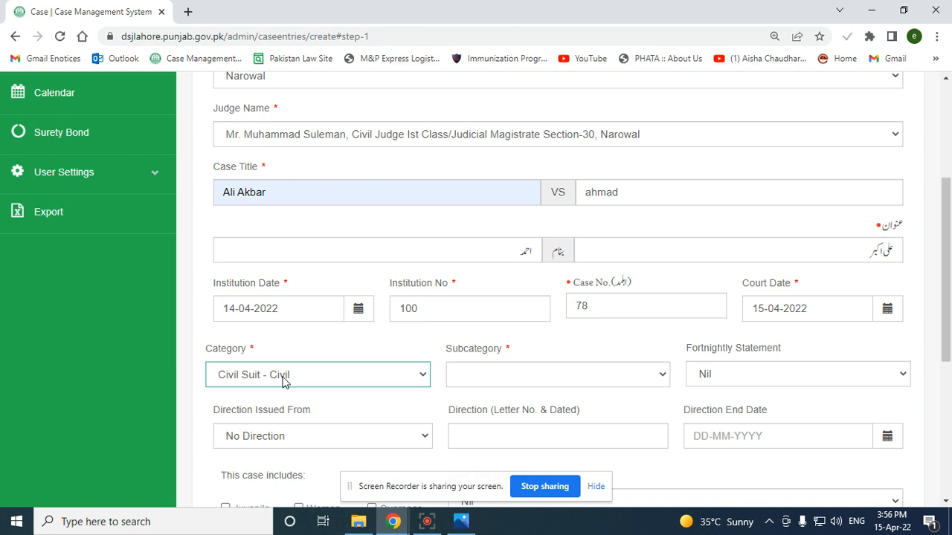
left_click(615, 383)
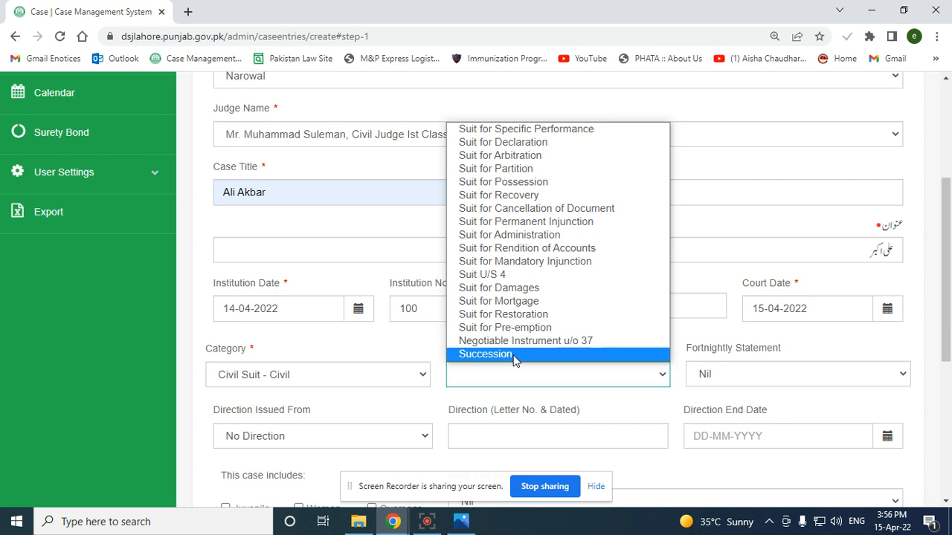
left_click(535, 143)
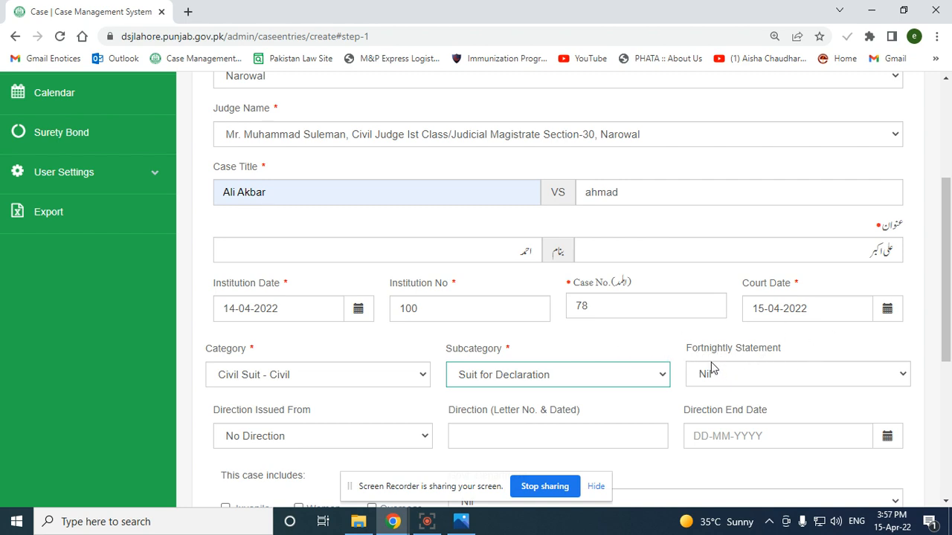
Set the fortnightly statement to Civil Suit
left_click(729, 383)
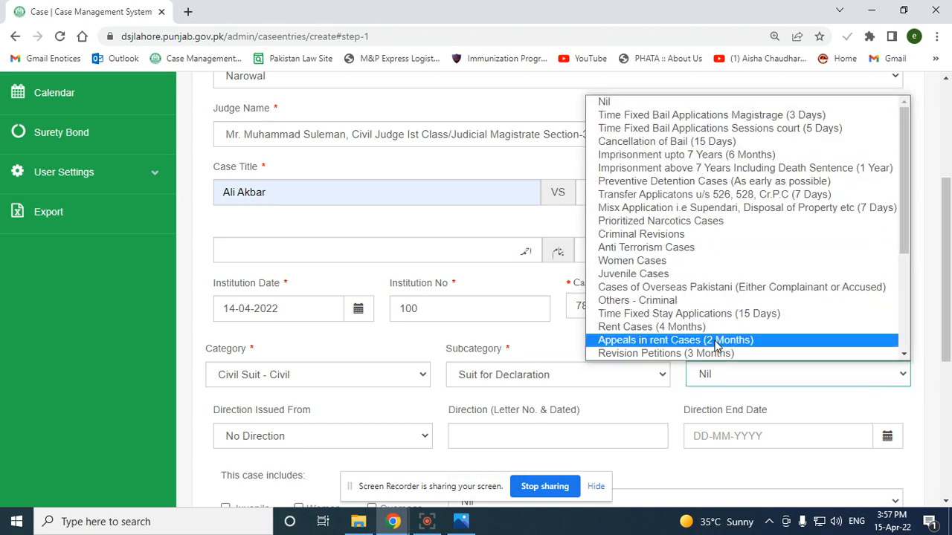
scroll(702, 316, "down", 3)
scroll(703, 316, "up", 3)
scroll(699, 312, "down", 2)
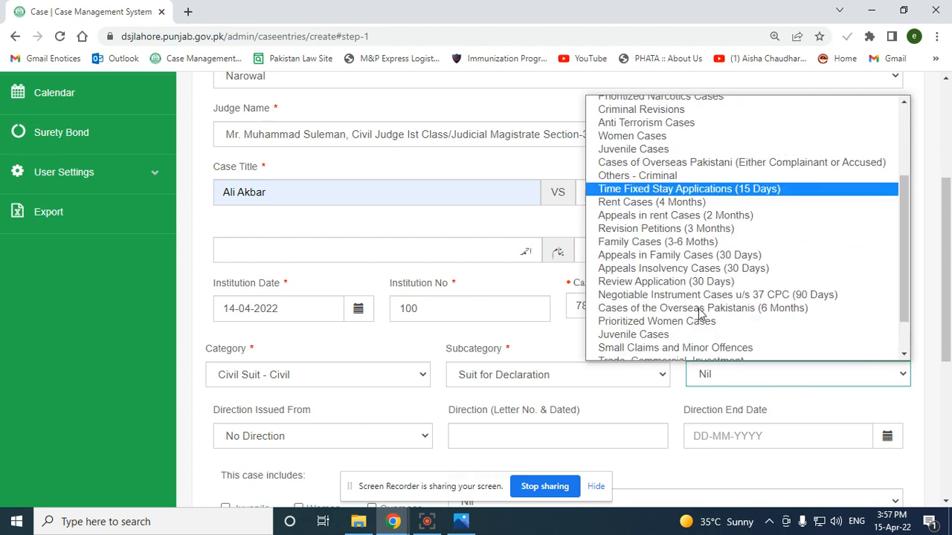
scroll(699, 313, "down", 1)
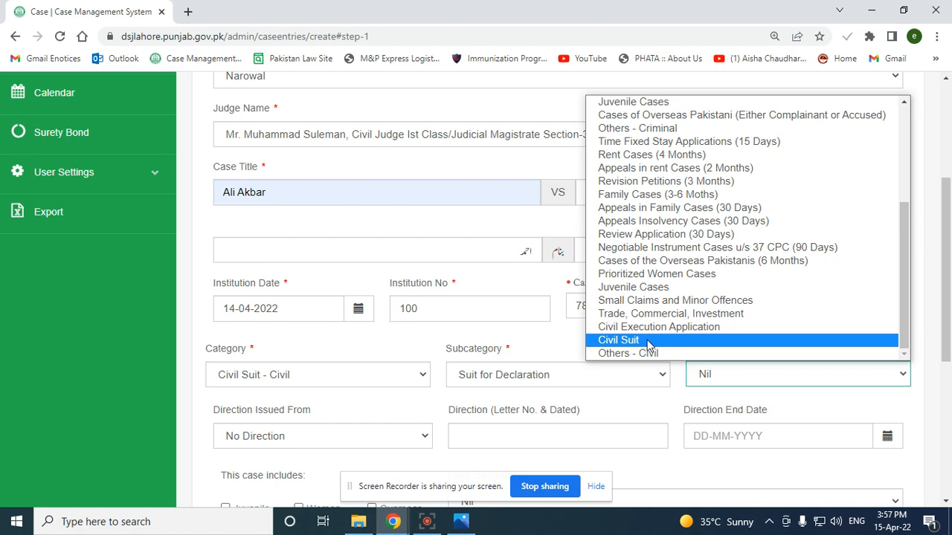
scroll(654, 327, "up", 5)
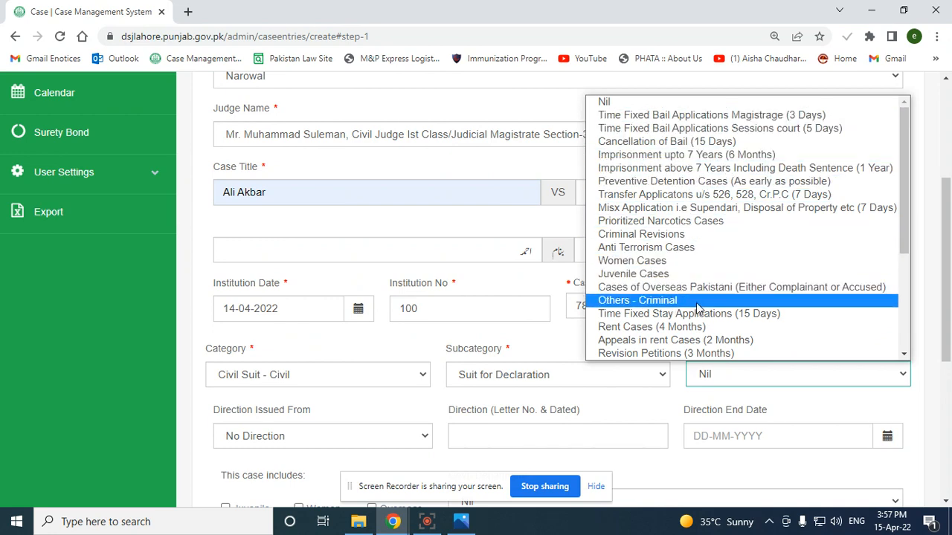
scroll(699, 326, "down", 5)
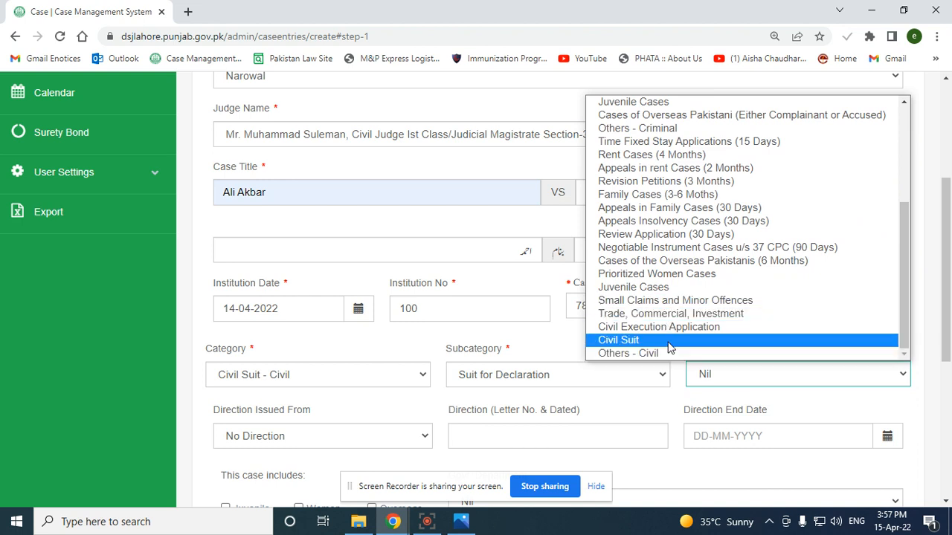
left_click(665, 342)
scroll(523, 346, "down", 1)
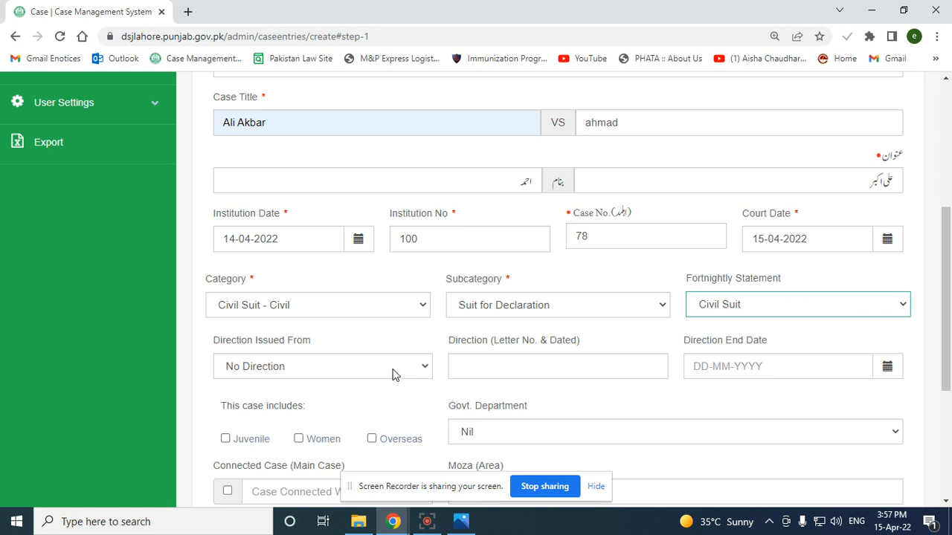
Try a DDJ direction with letter 787 & 13/01/2022, then delete the letter text
left_click(394, 374)
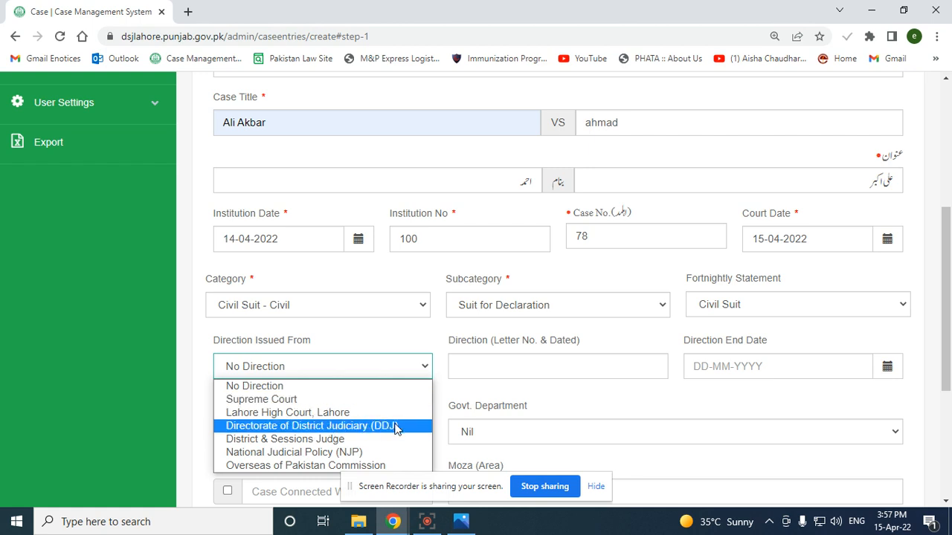
left_click(377, 432)
left_click(527, 369)
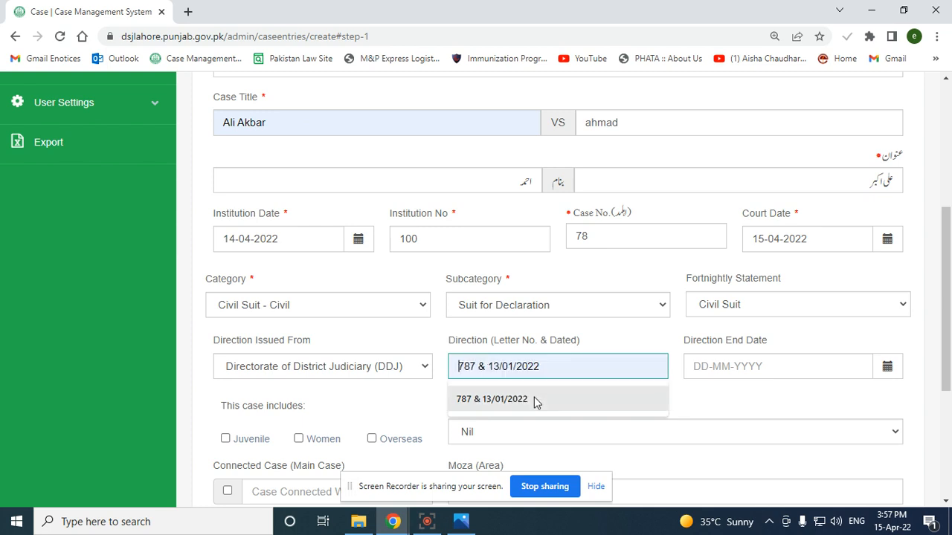
left_click(535, 400)
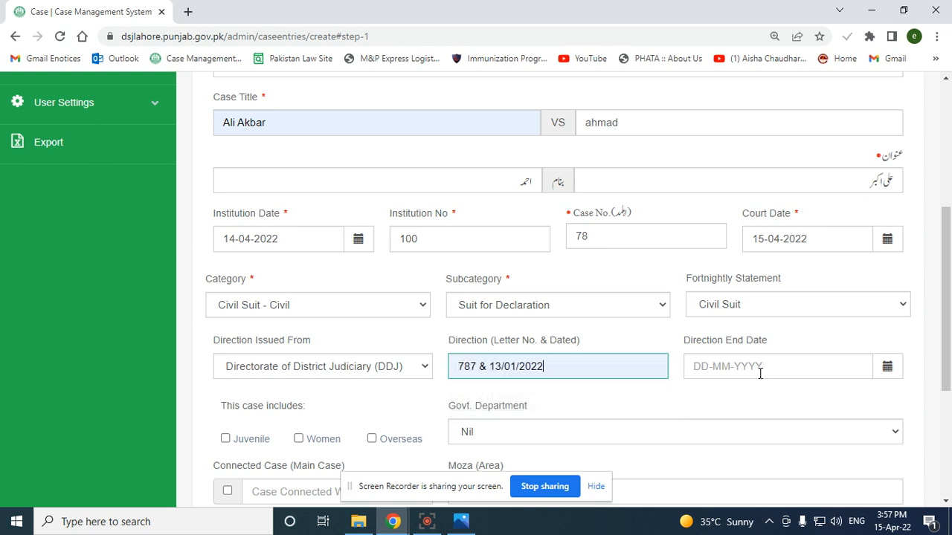
left_click(771, 365)
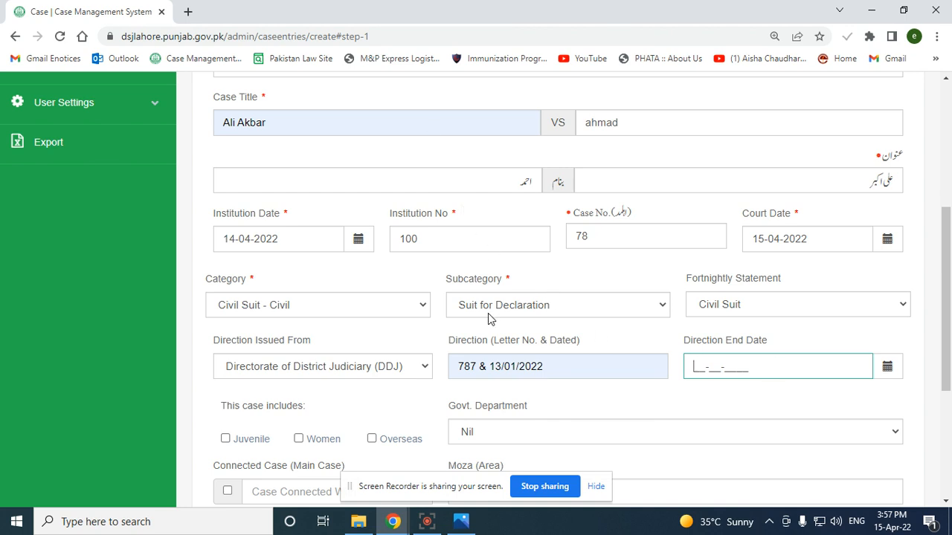
triple_click(536, 369)
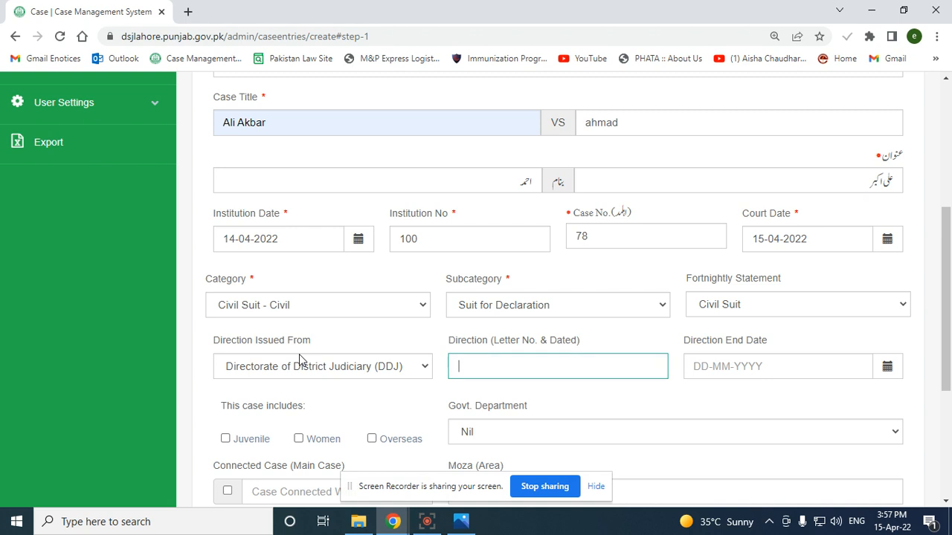
key("BackSpace")
Reset the direction source to No Direction and leave Govt. Department as Nil
left_click(316, 376)
left_click(285, 385)
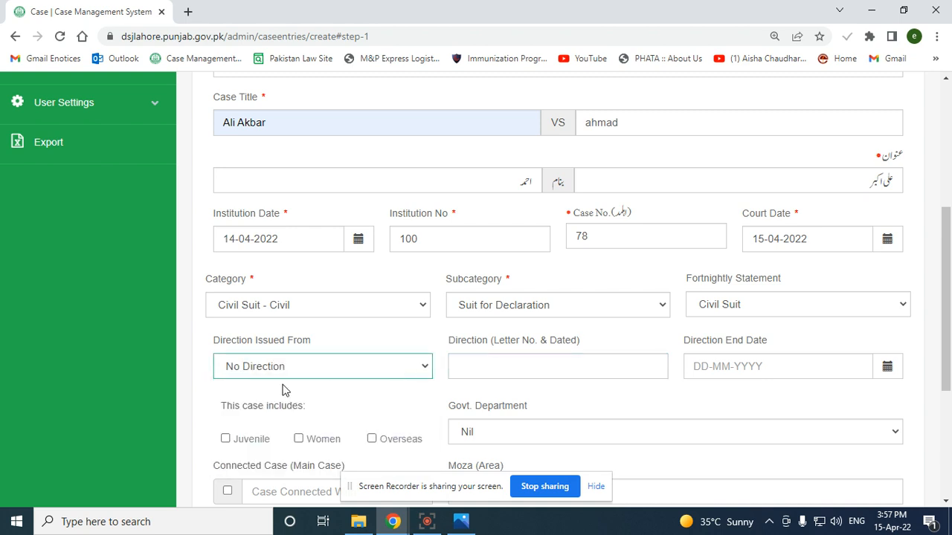
scroll(567, 161, "up", 1)
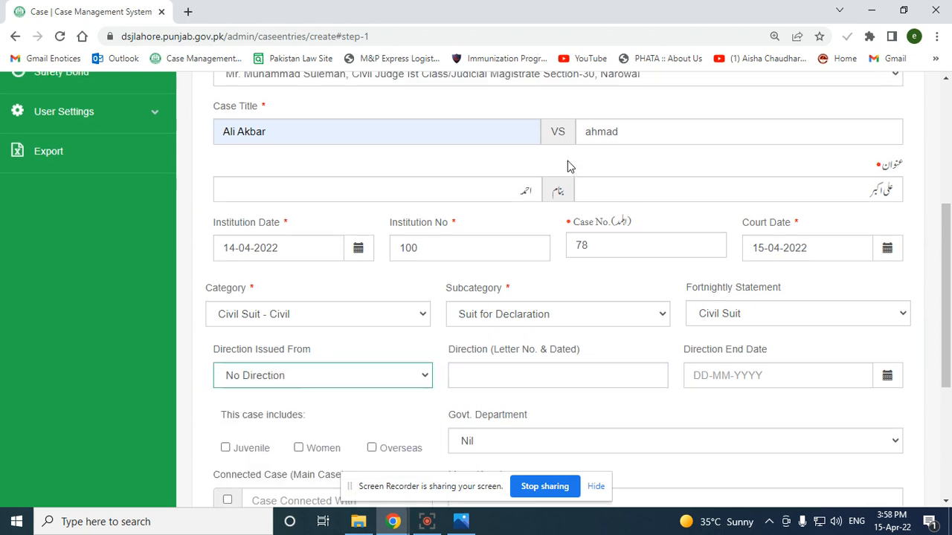
scroll(540, 285, "down", 1)
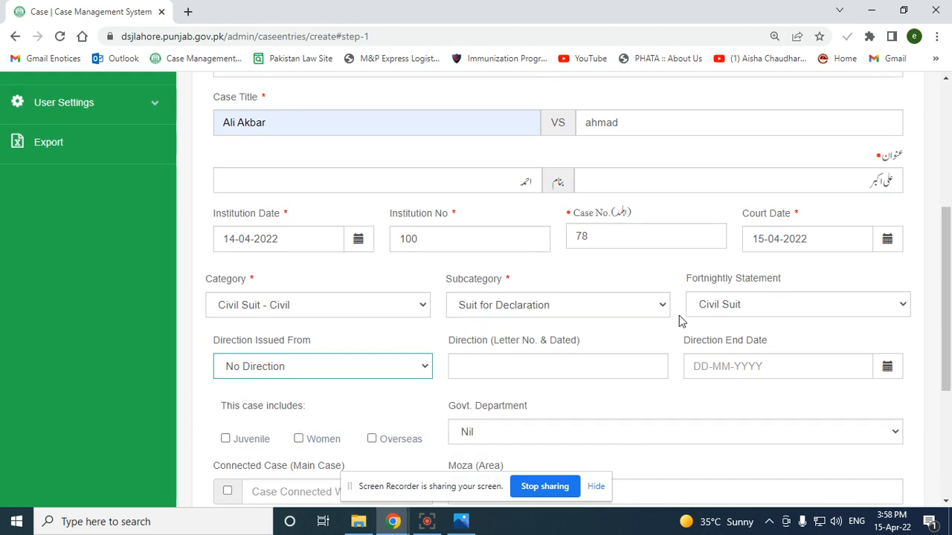
scroll(596, 358, "down", 3)
left_click(587, 224)
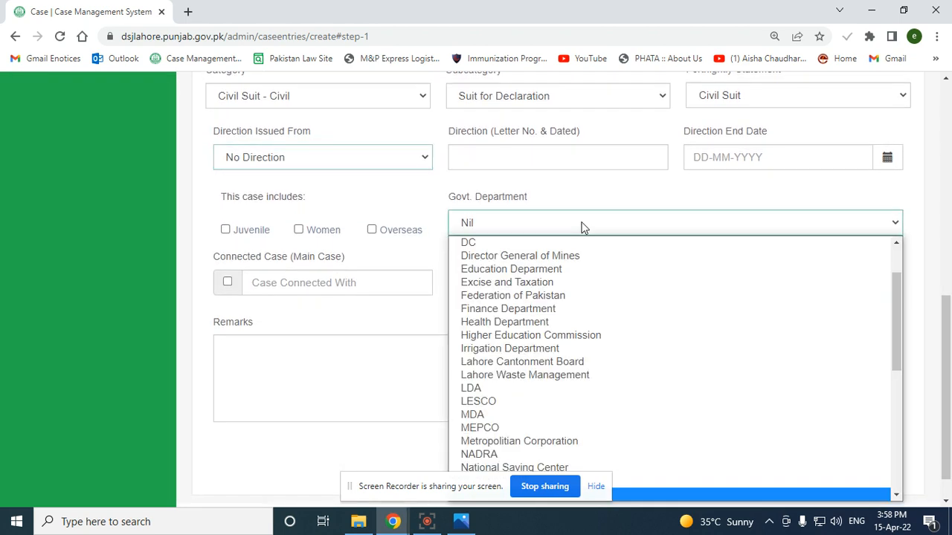
scroll(565, 350, "down", 4)
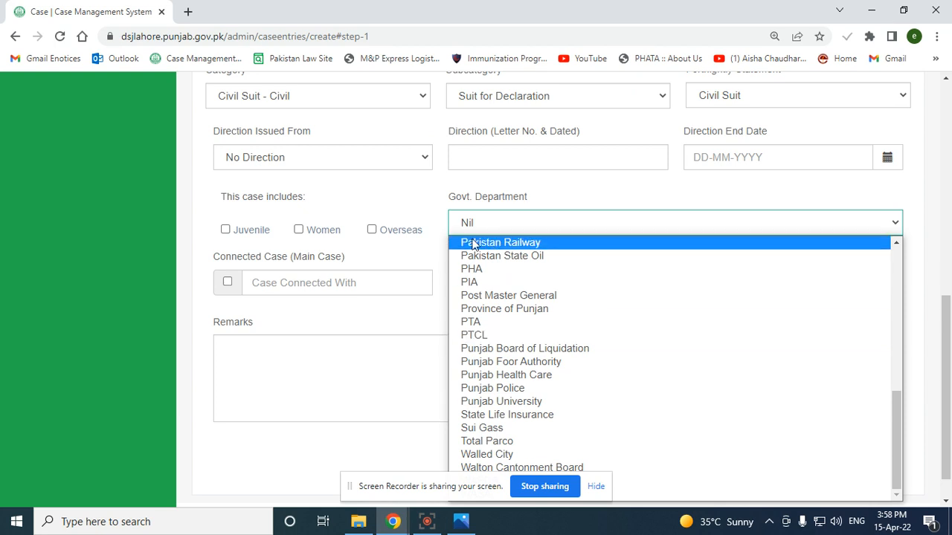
left_click(402, 204)
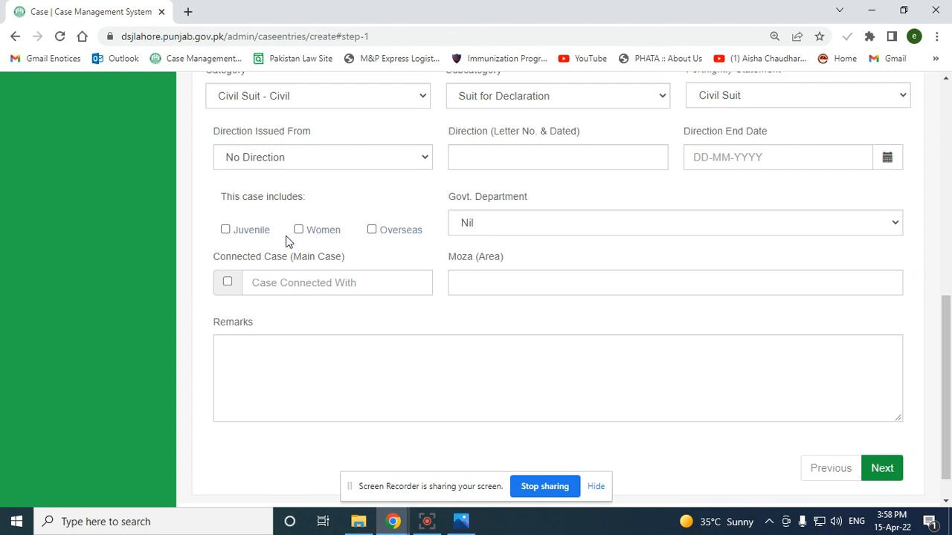
scroll(340, 376, "up", 2)
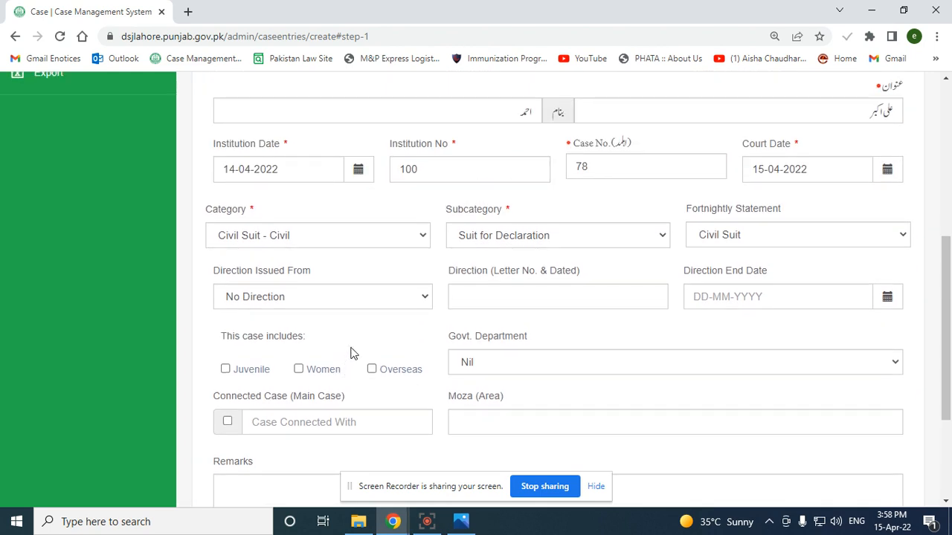
scroll(352, 353, "down", 2)
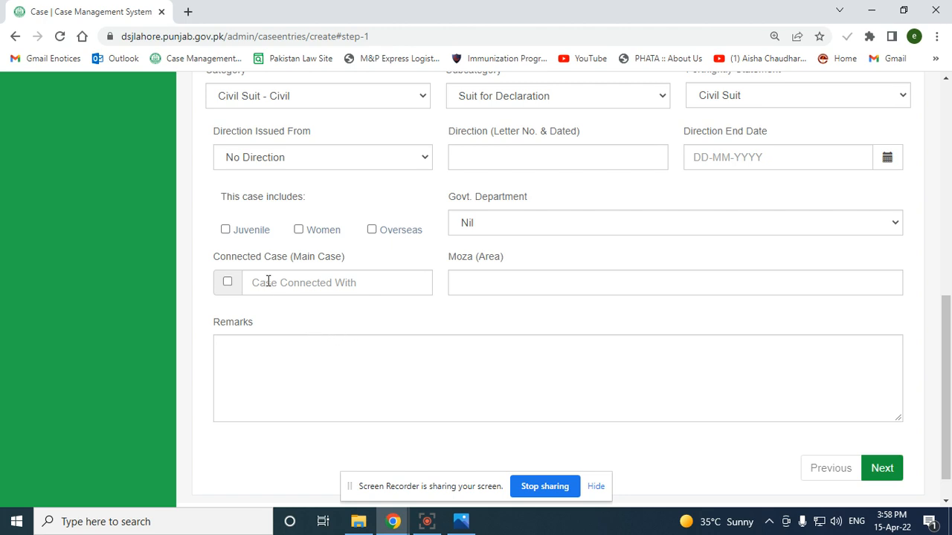
left_click(227, 282)
left_click(253, 283)
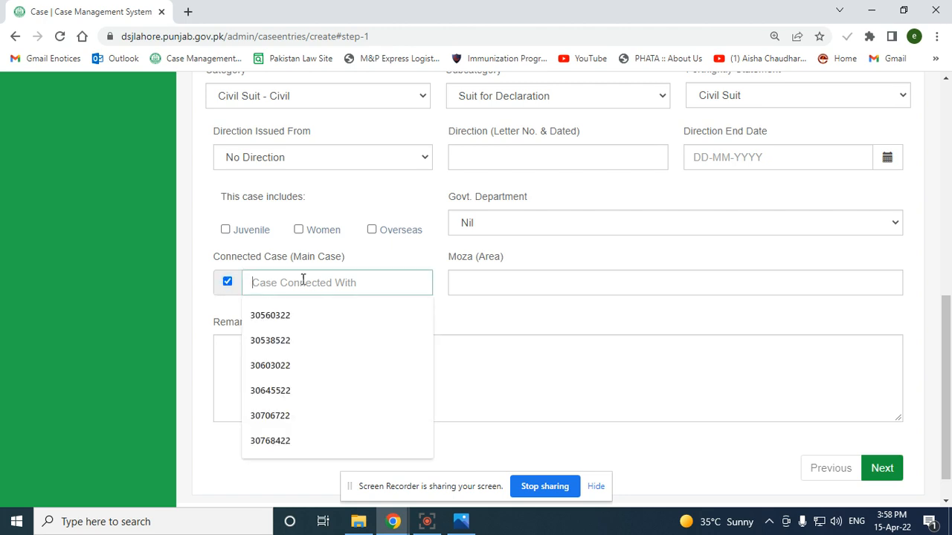
left_click(299, 316)
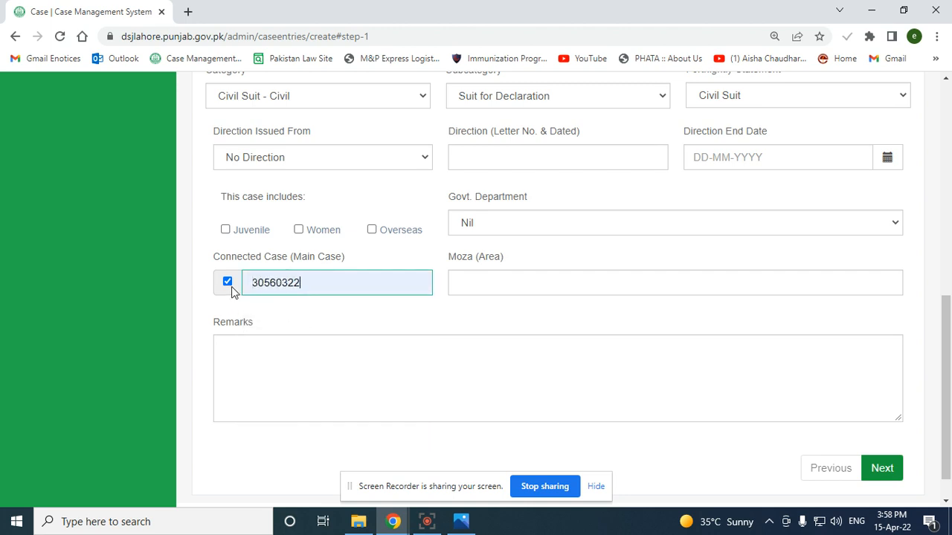
left_click_drag(336, 286, 246, 285)
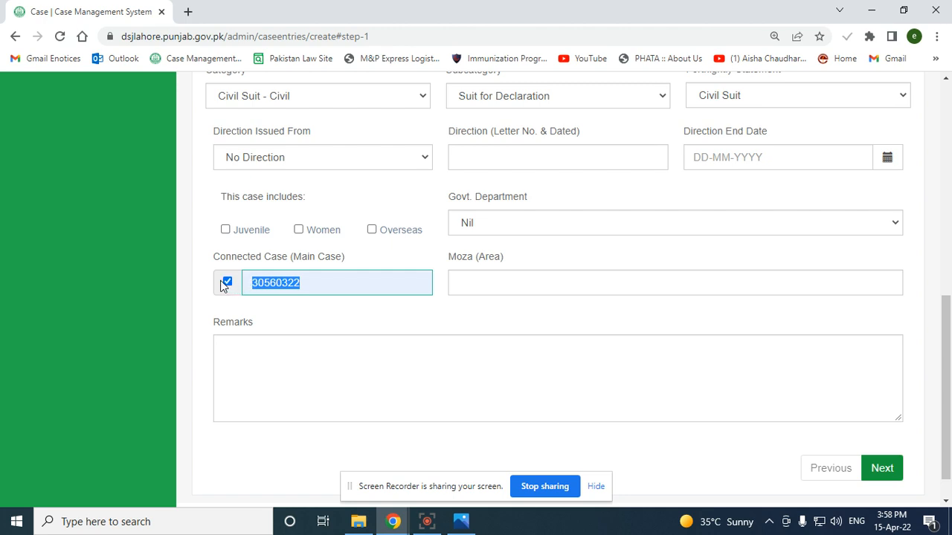
left_click(221, 282)
left_click(228, 284)
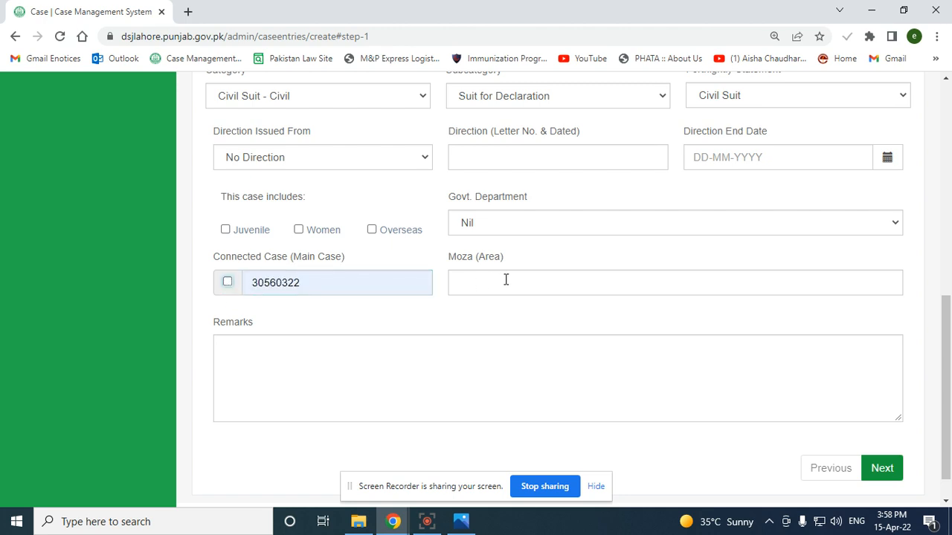
left_click_drag(374, 281, 129, 286)
key("BackSpace")
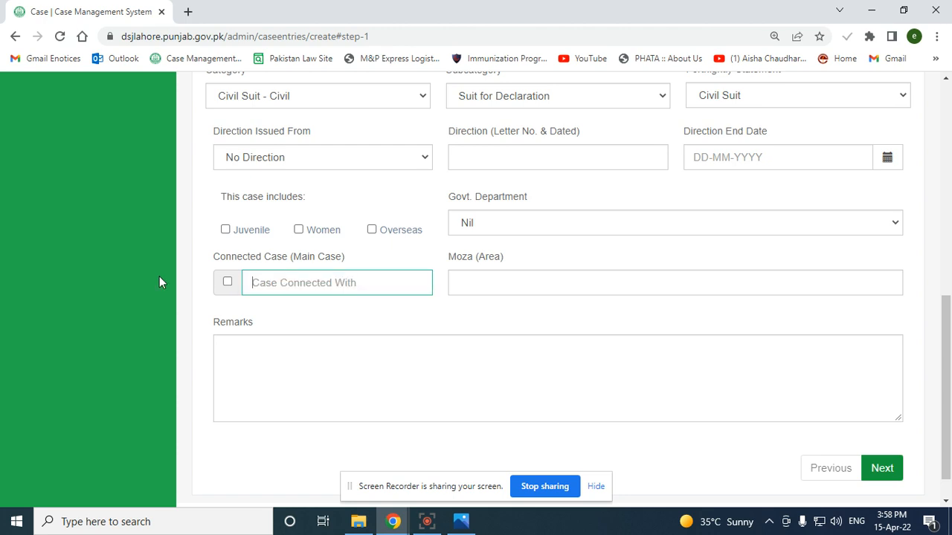
Check the Moza area suggestions and advance to the Criminal/Civil Information step
left_click(605, 283)
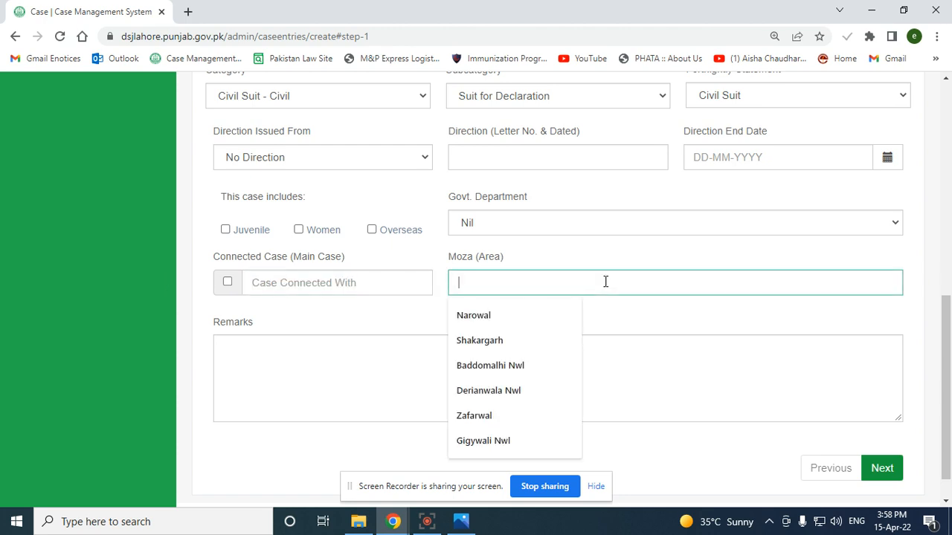
left_click(879, 473)
scroll(880, 473, "down", 3)
Review the Criminal Detail, Civil Detail and Appellate Jurisdiction sections
scroll(880, 473, "up", 3)
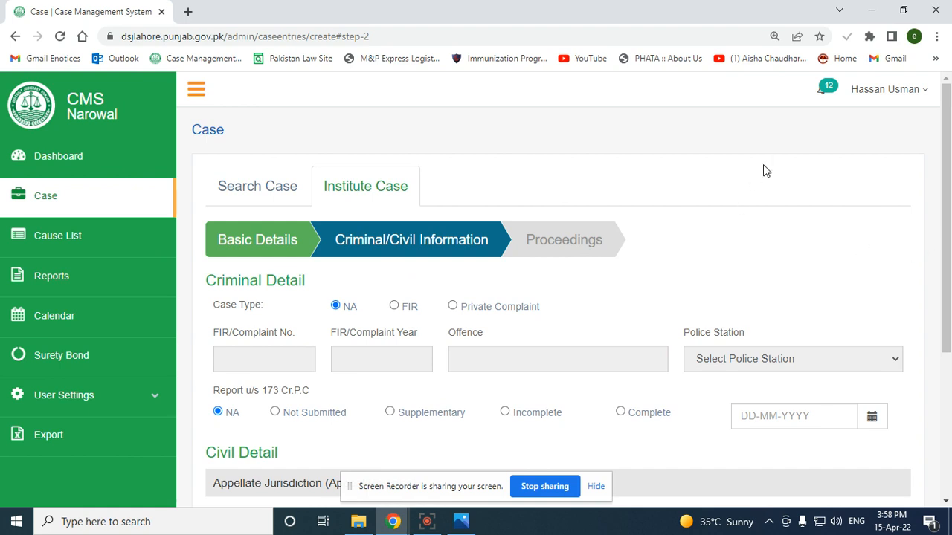
scroll(509, 318, "down", 1)
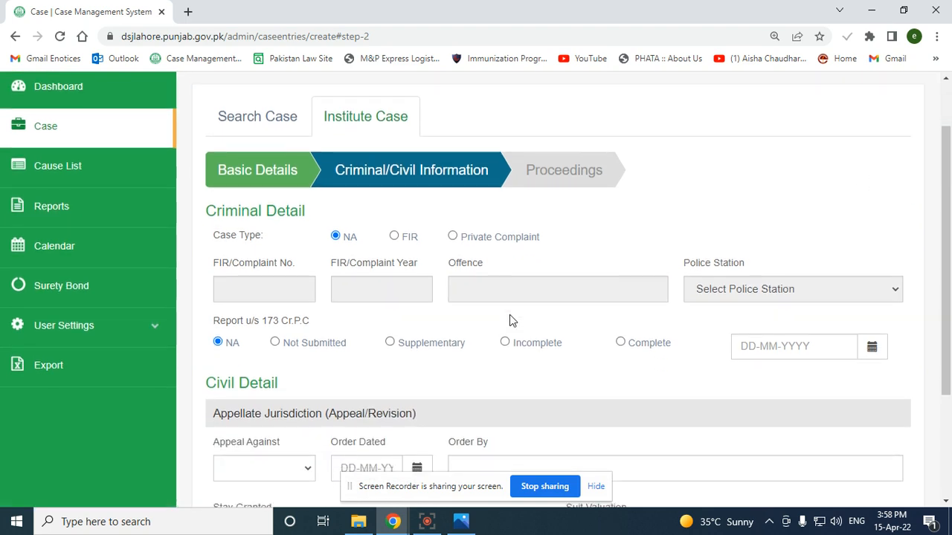
scroll(509, 320, "down", 1)
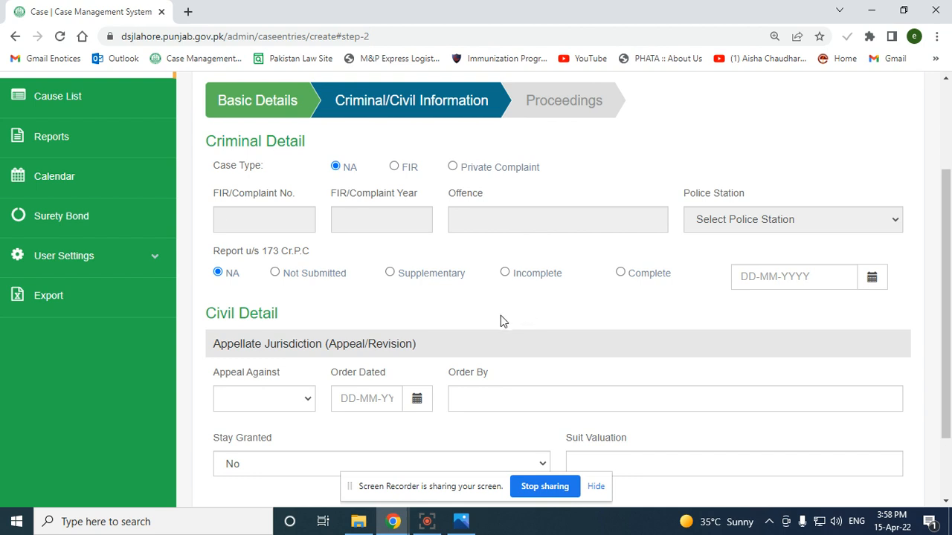
left_click_drag(207, 142, 662, 291)
left_click(466, 321)
scroll(269, 304, "down", 2)
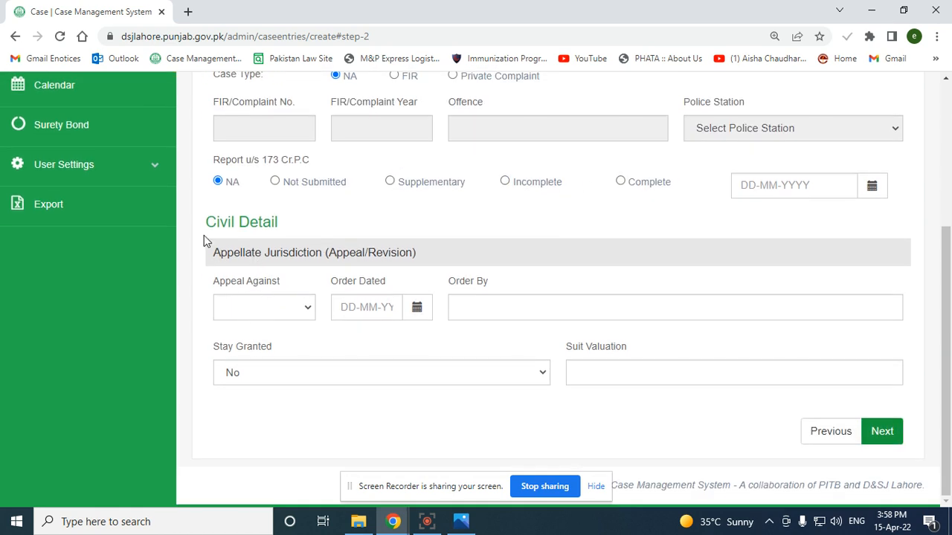
left_click_drag(208, 223, 447, 266)
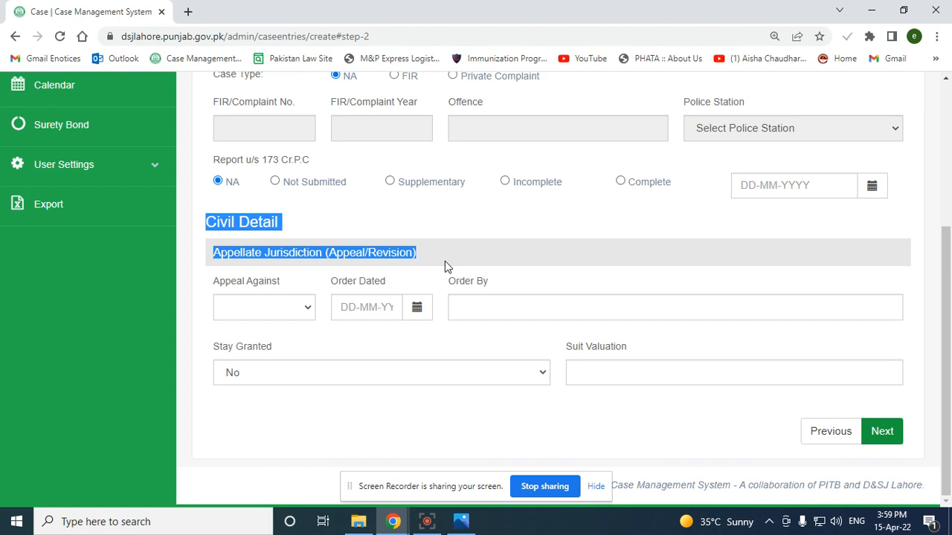
Leave Appeal Against unset and keep Stay Granted as No
left_click(262, 316)
left_click(262, 320)
left_click(263, 318)
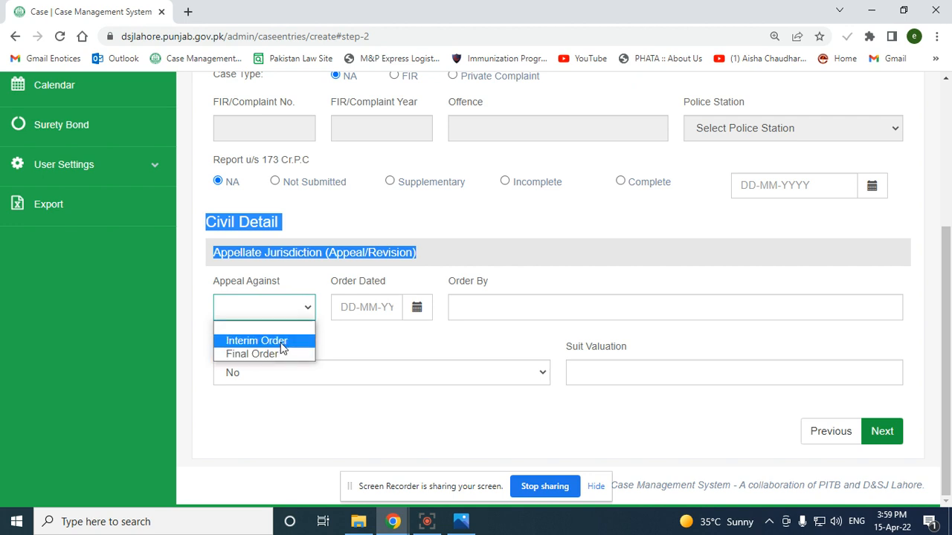
left_click(399, 337)
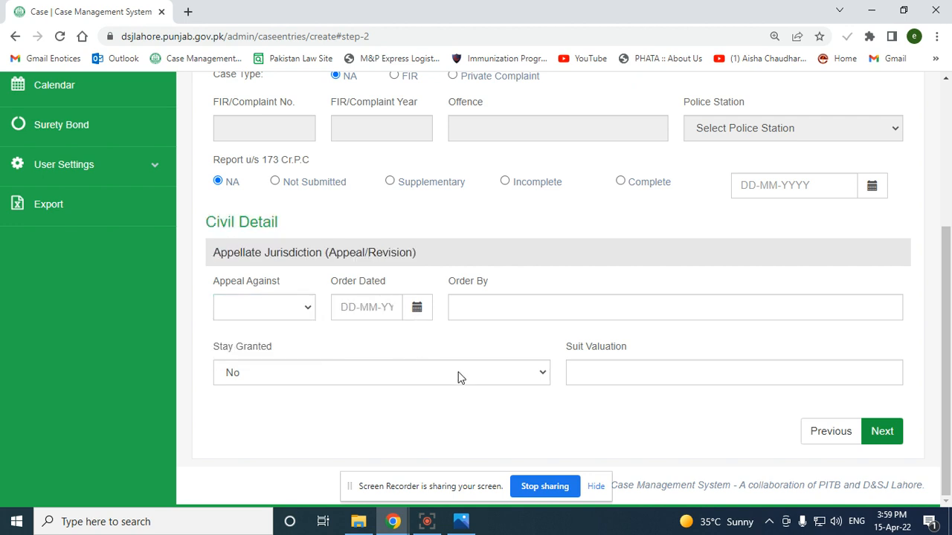
left_click(480, 374)
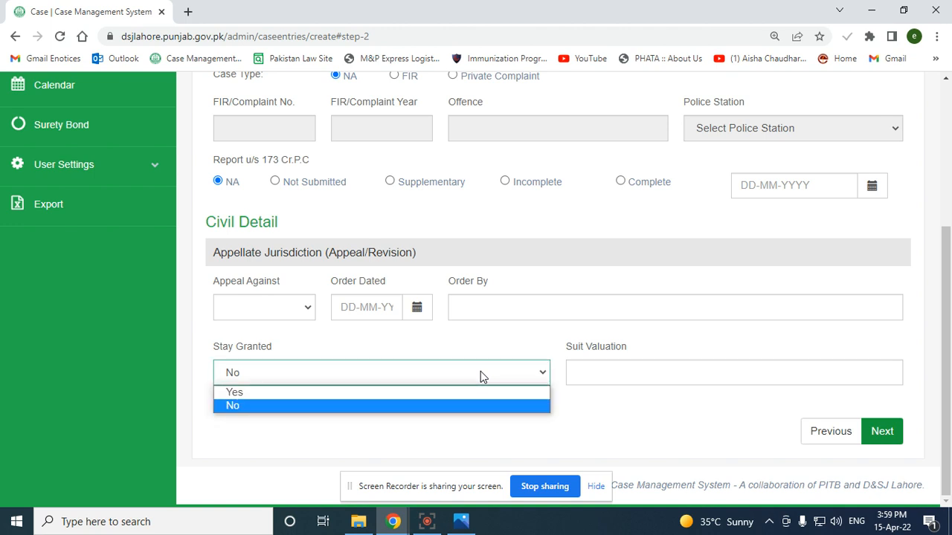
left_click(399, 337)
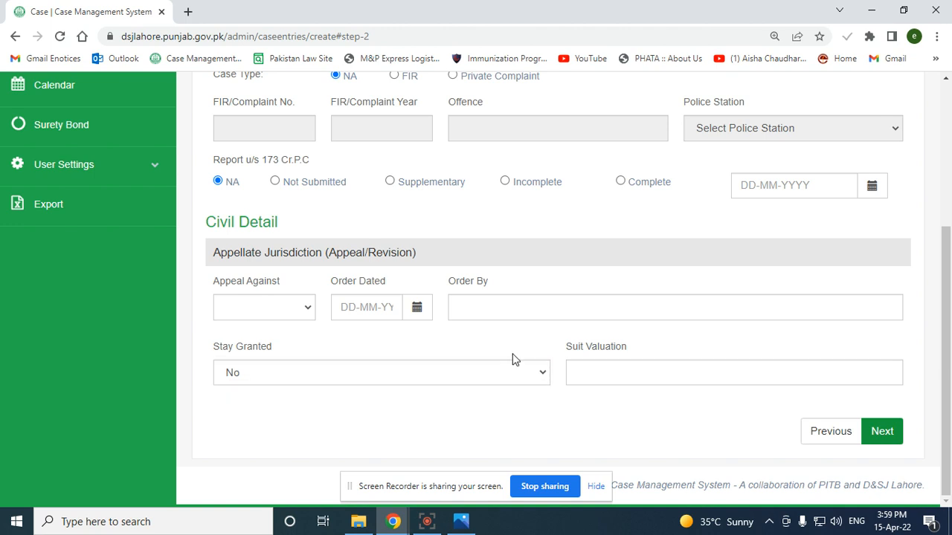
Scroll to the bottom and move on to the Proceedings step
scroll(669, 238, "up", 3)
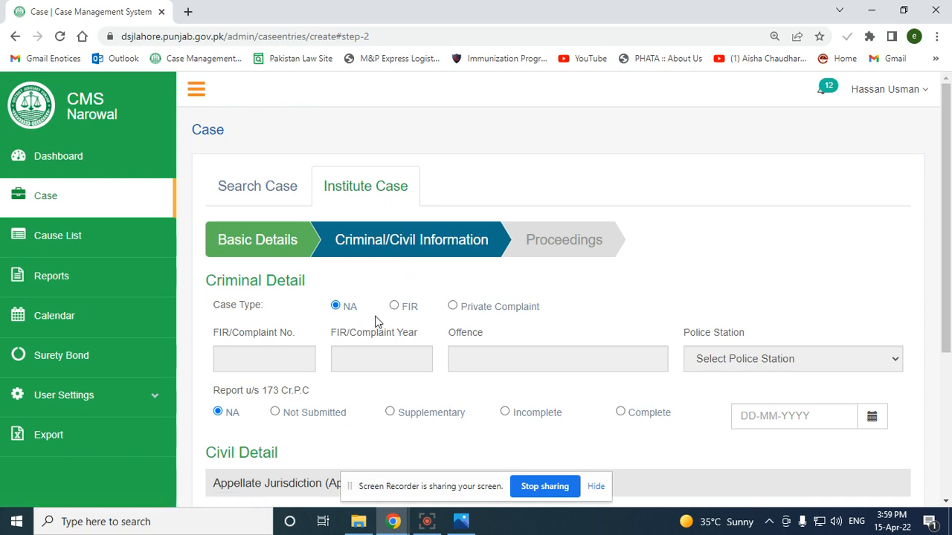
scroll(375, 321, "down", 1)
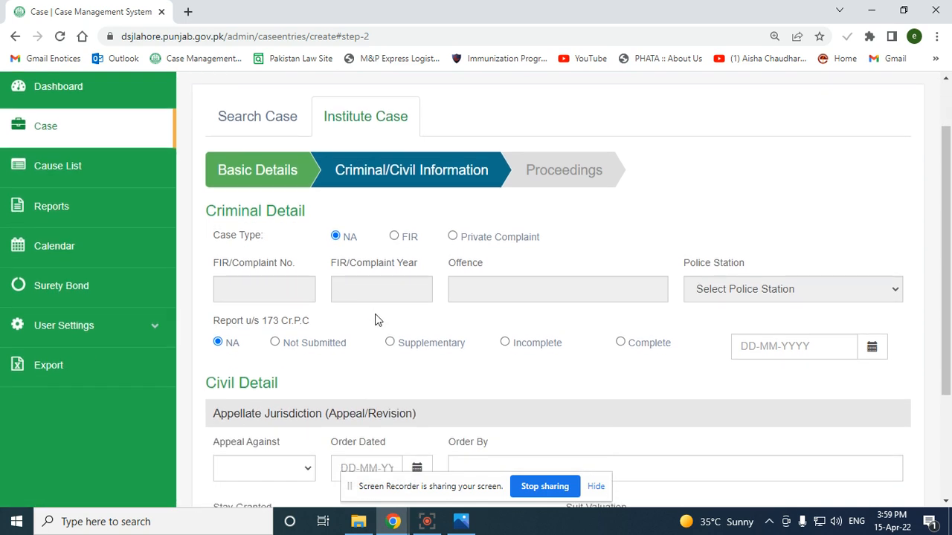
scroll(374, 320, "down", 1)
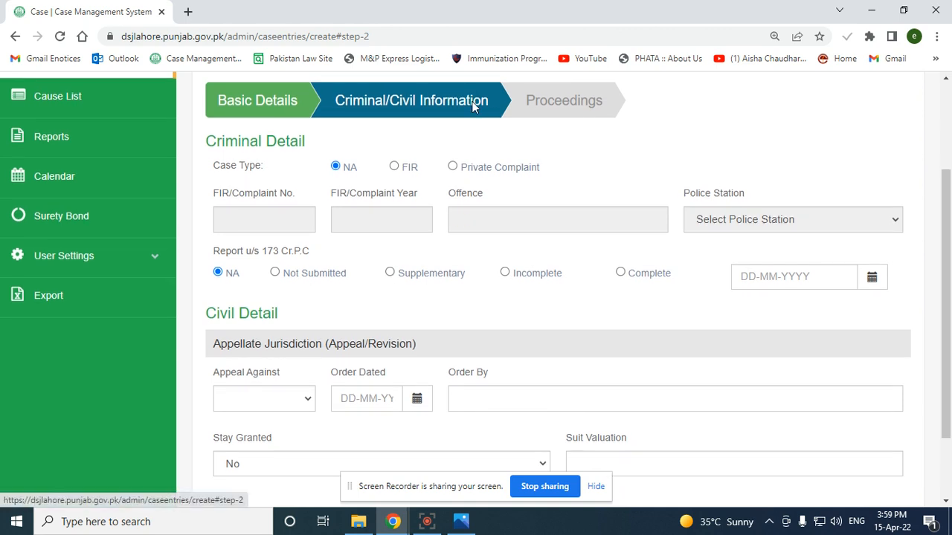
scroll(584, 138, "down", 1)
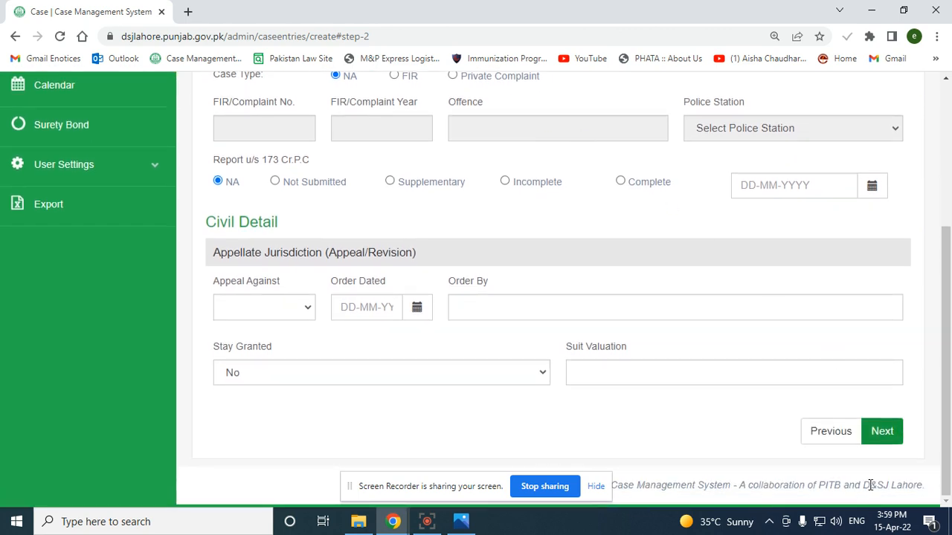
left_click(881, 432)
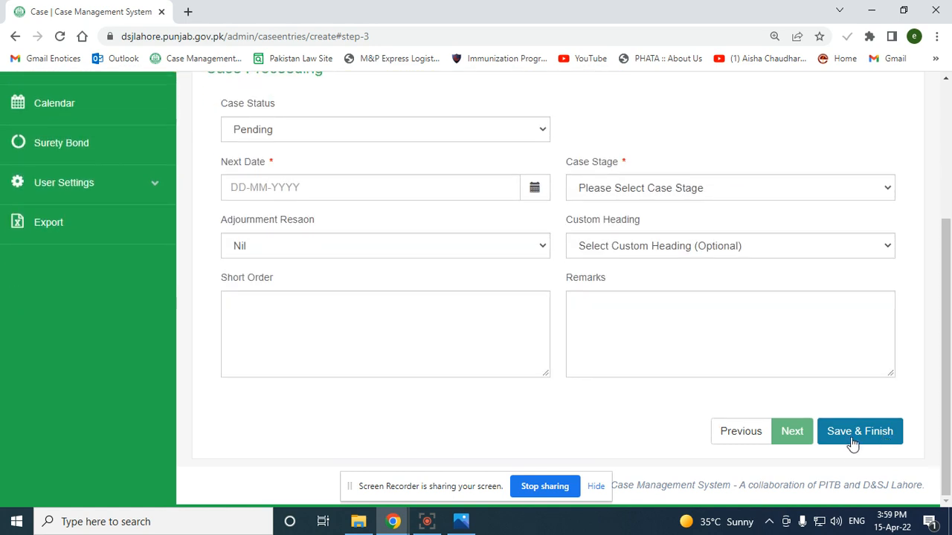
Keep status Pending, enter next hearing date 19-04-2022 and choose case stage Notice
left_click(394, 126)
left_click(393, 127)
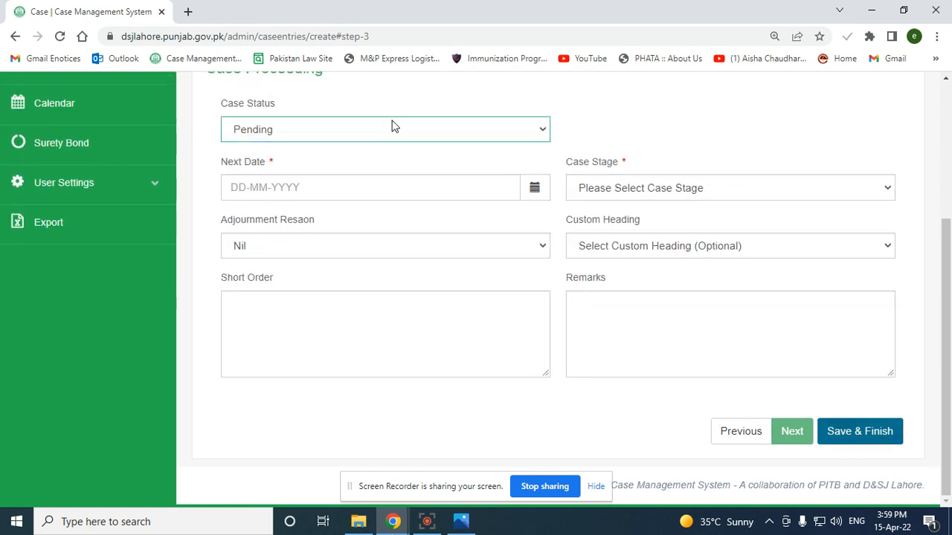
left_click(393, 192)
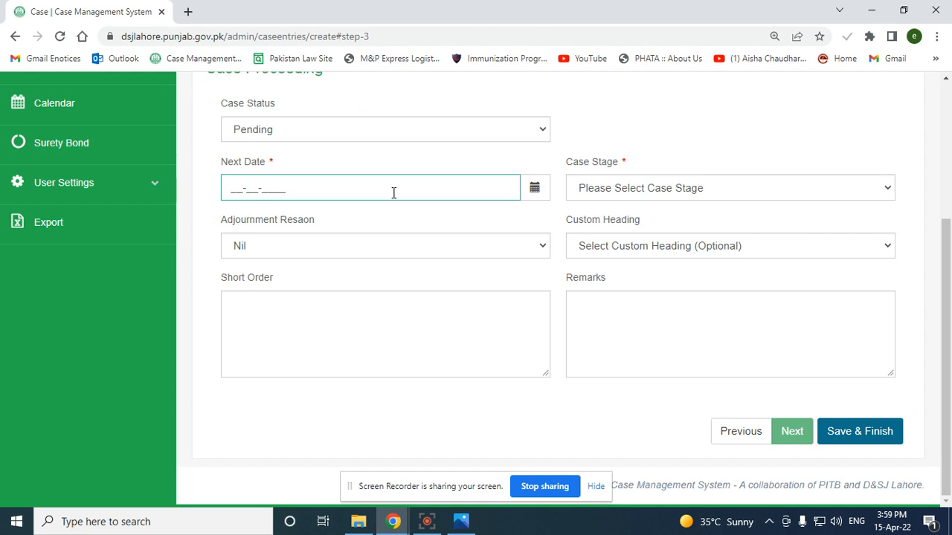
type("19-04-2022")
key("Tab")
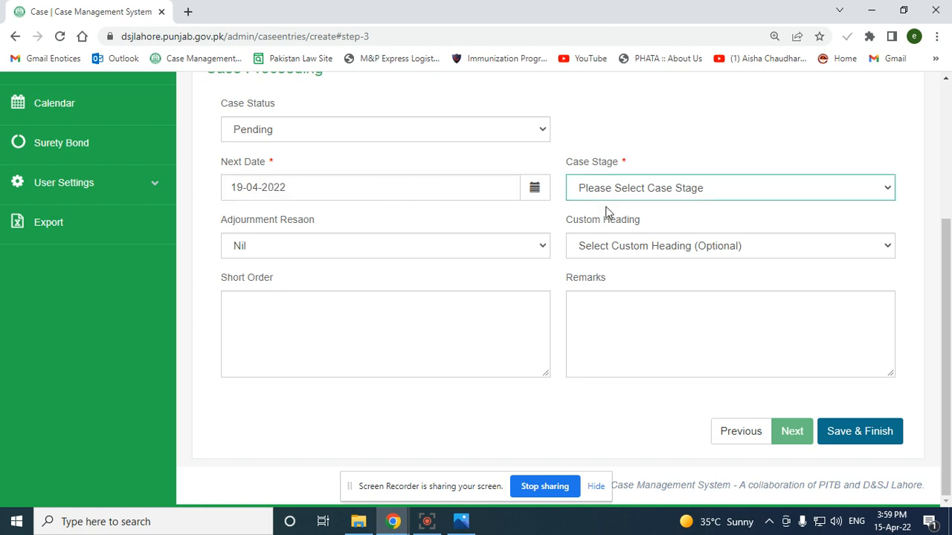
left_click(624, 190)
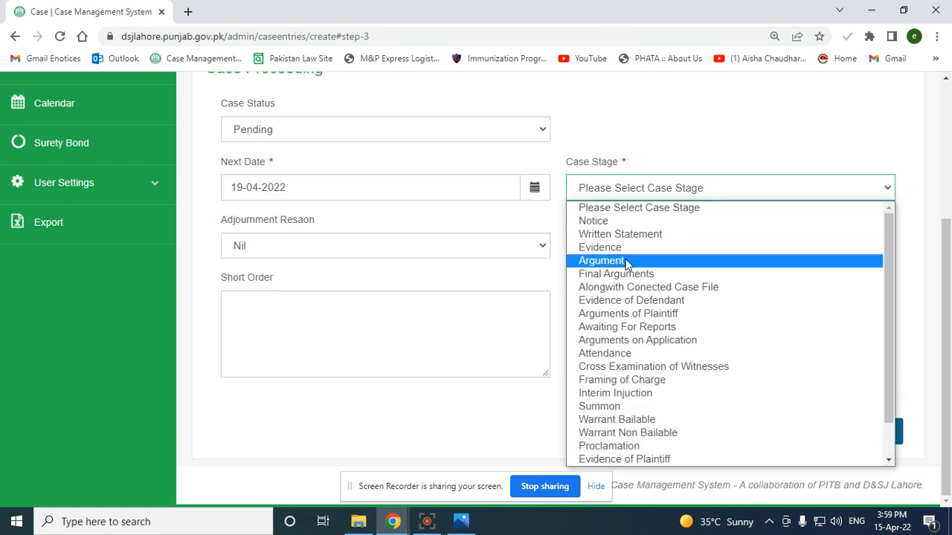
left_click(623, 221)
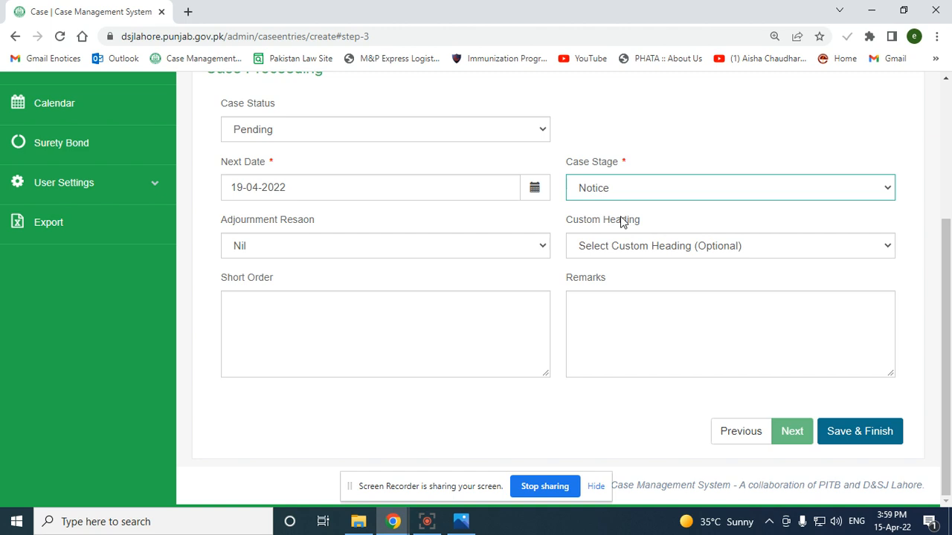
Browse the adjournment reasons but leave the reason as Nil
left_click(323, 246)
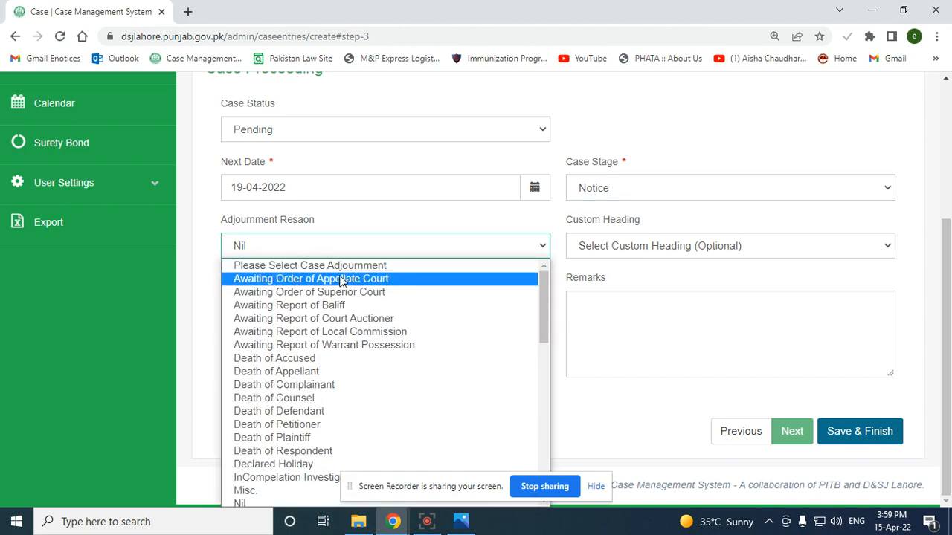
scroll(372, 357, "down", 8)
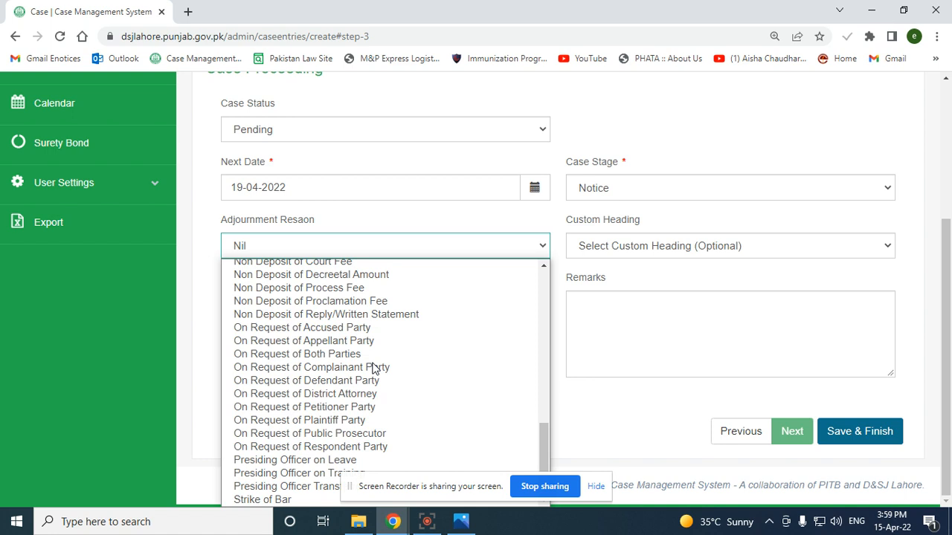
scroll(375, 368, "up", 8)
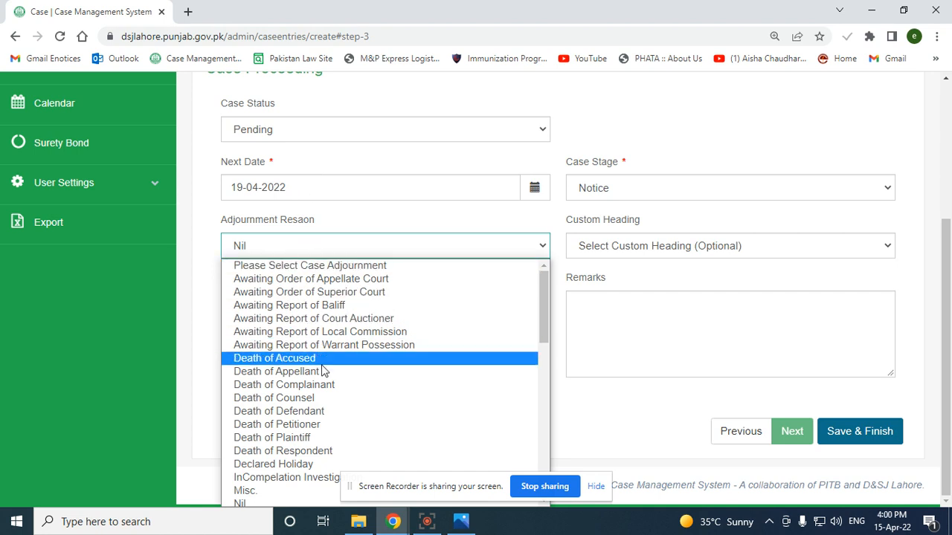
scroll(322, 370, "down", 8)
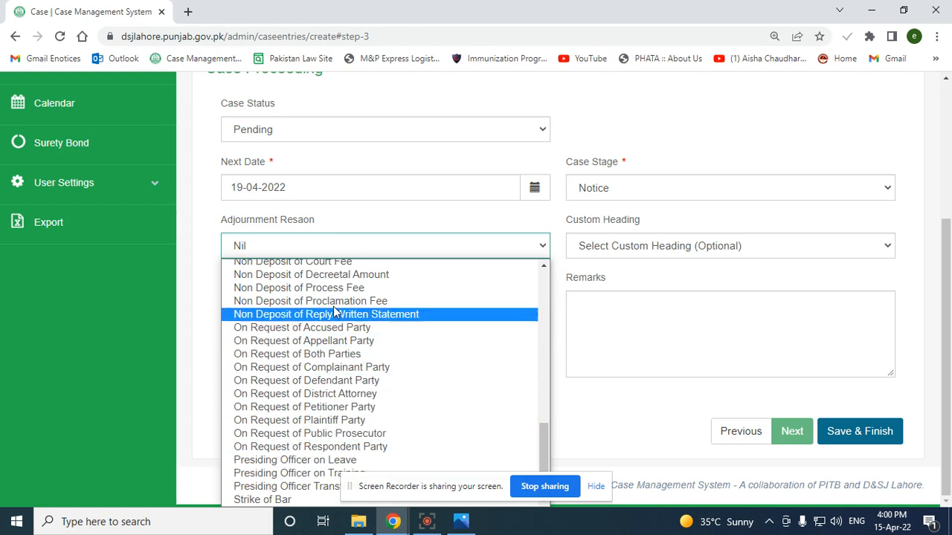
scroll(325, 347, "up", 1)
scroll(324, 342, "up", 5)
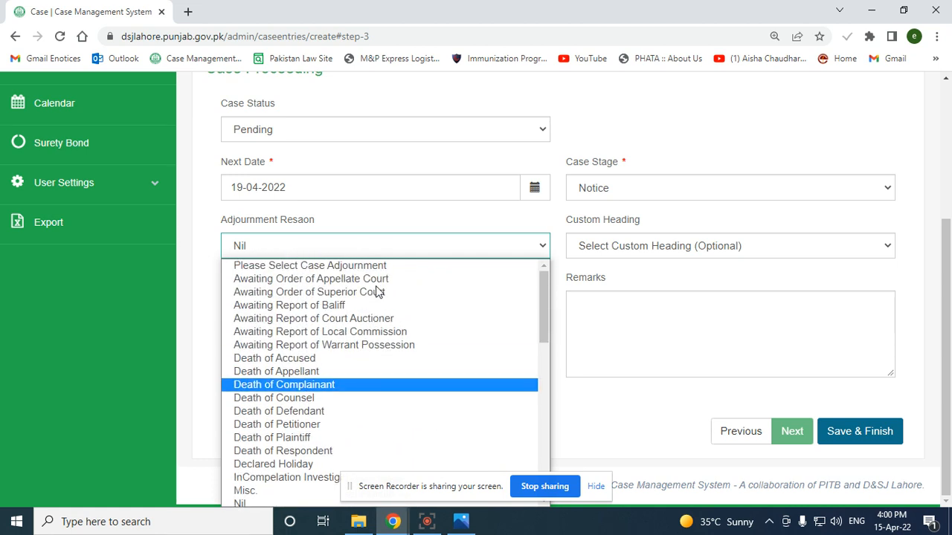
left_click(686, 281)
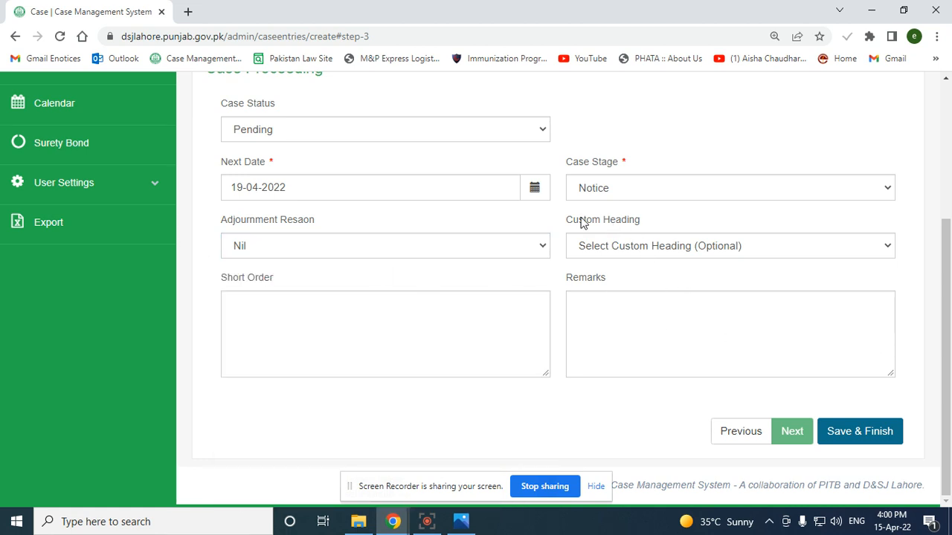
Set the custom heading to Incomplete and leave Short Order and Remarks empty
left_click(647, 247)
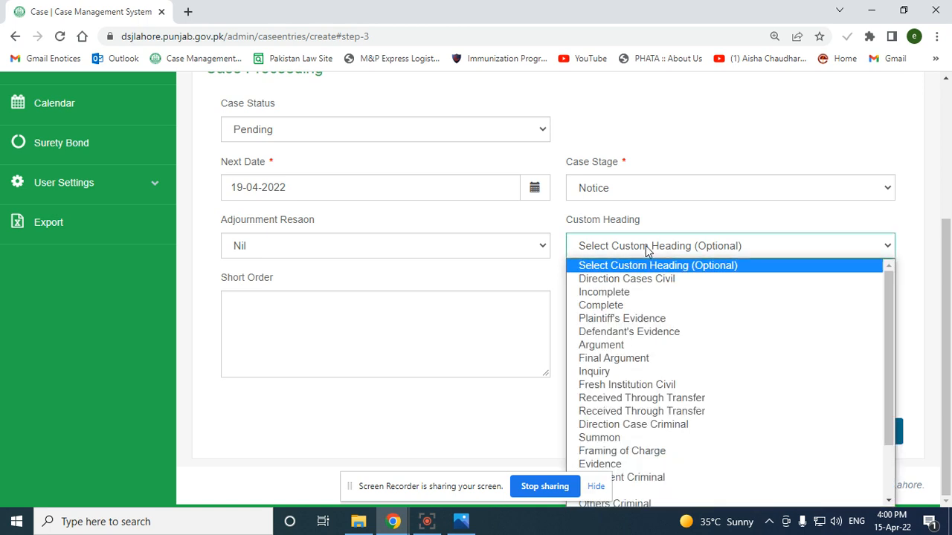
scroll(694, 386, "down", 2)
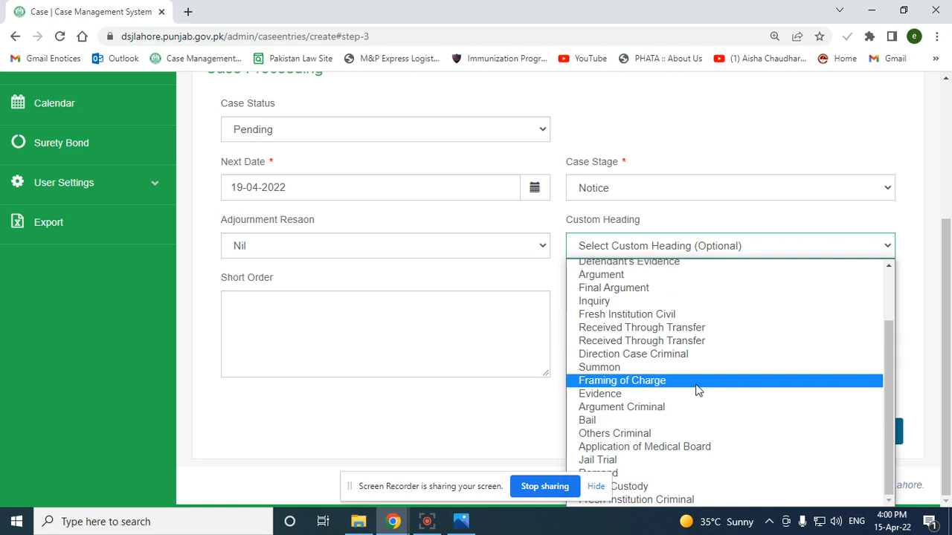
scroll(698, 390, "up", 2)
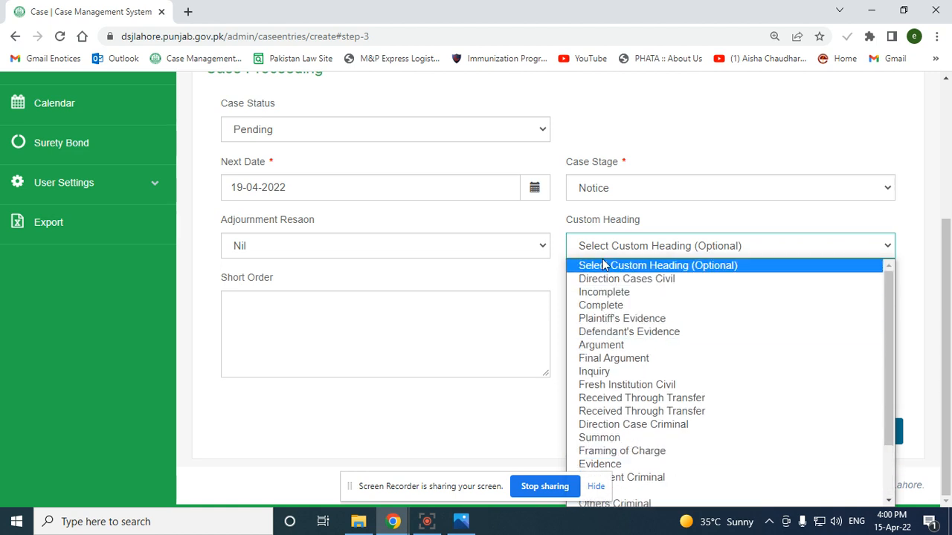
left_click(623, 292)
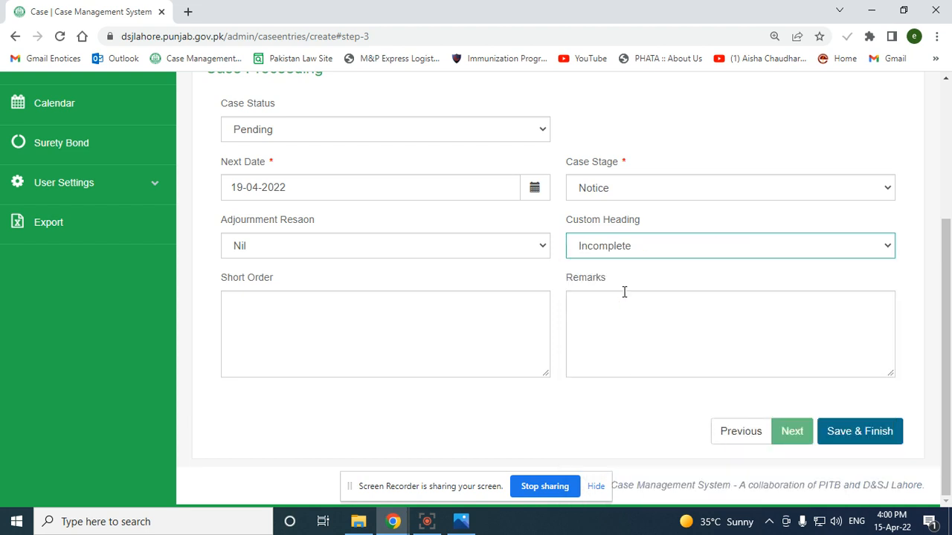
left_click(425, 316)
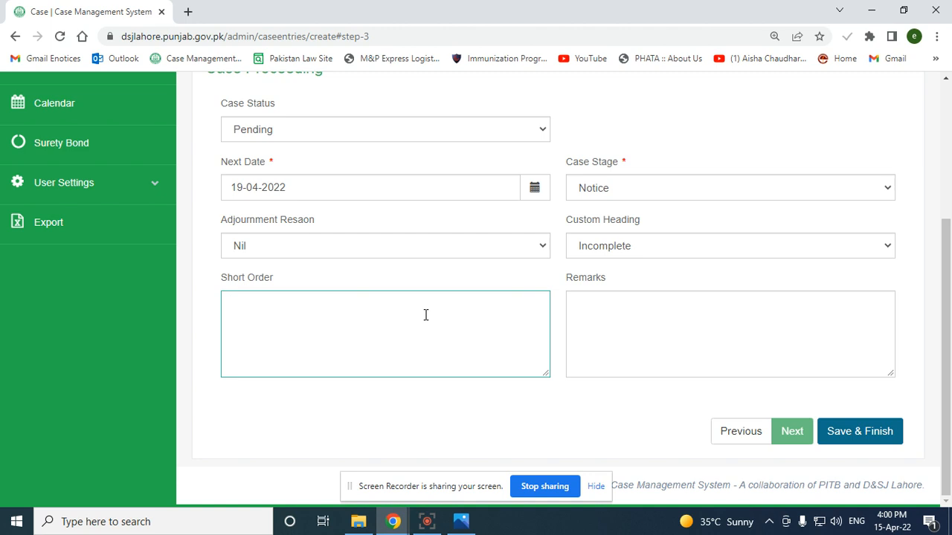
left_click(687, 319)
Save and finish the case, then copy its case number from the Case Detail page
left_click(858, 439)
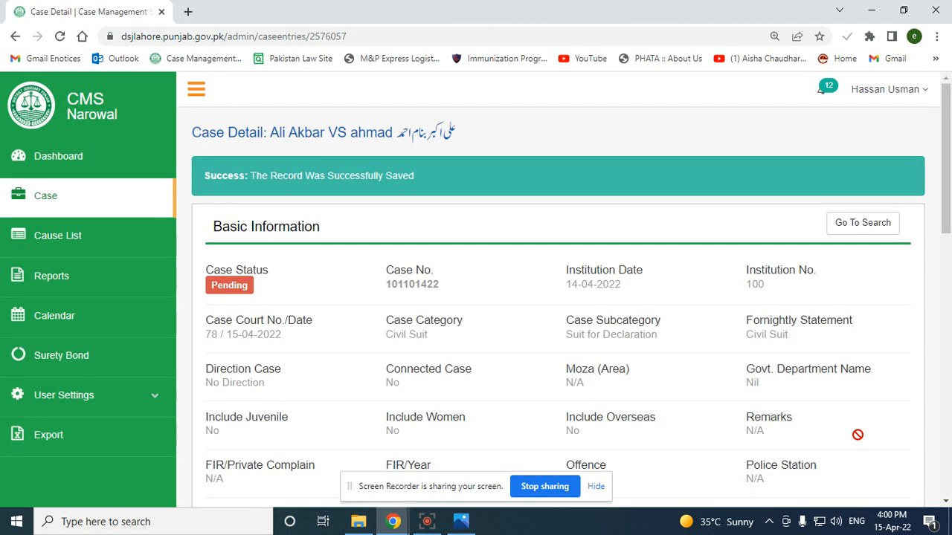
scroll(522, 283, "down", 1)
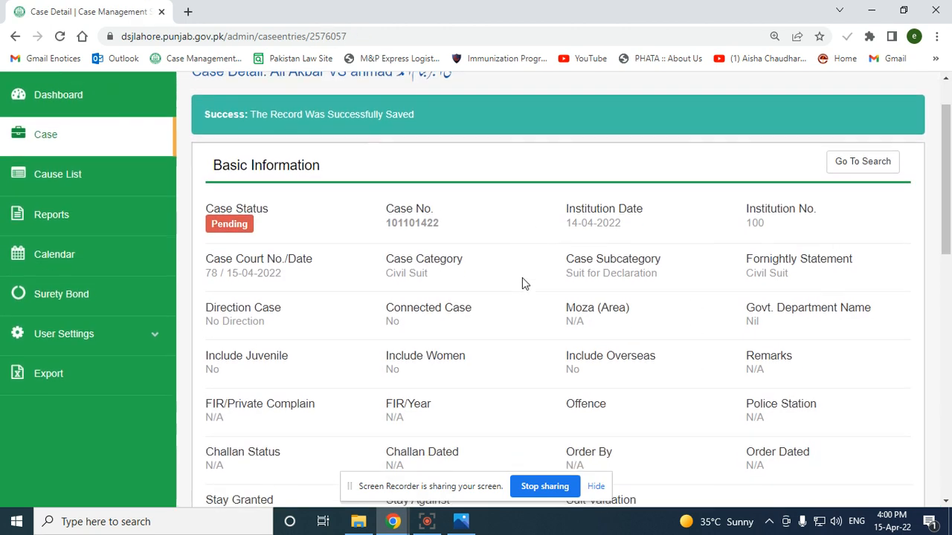
double_click(419, 214)
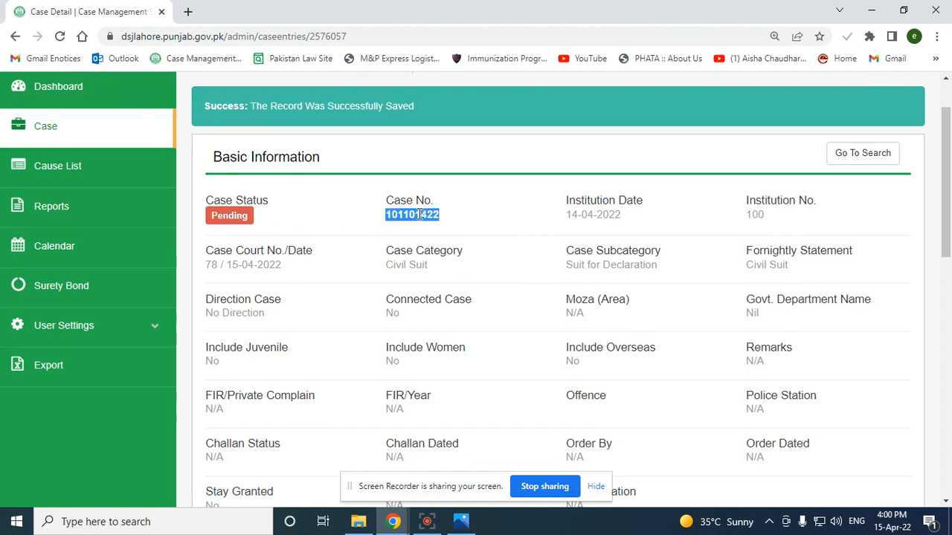
right_click(419, 216)
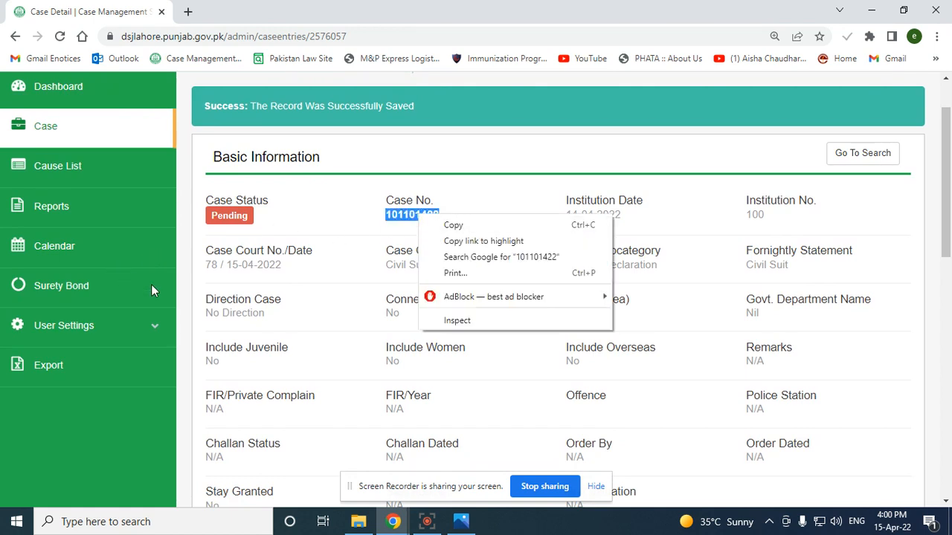
left_click(353, 247)
double_click(427, 215)
right_click(426, 215)
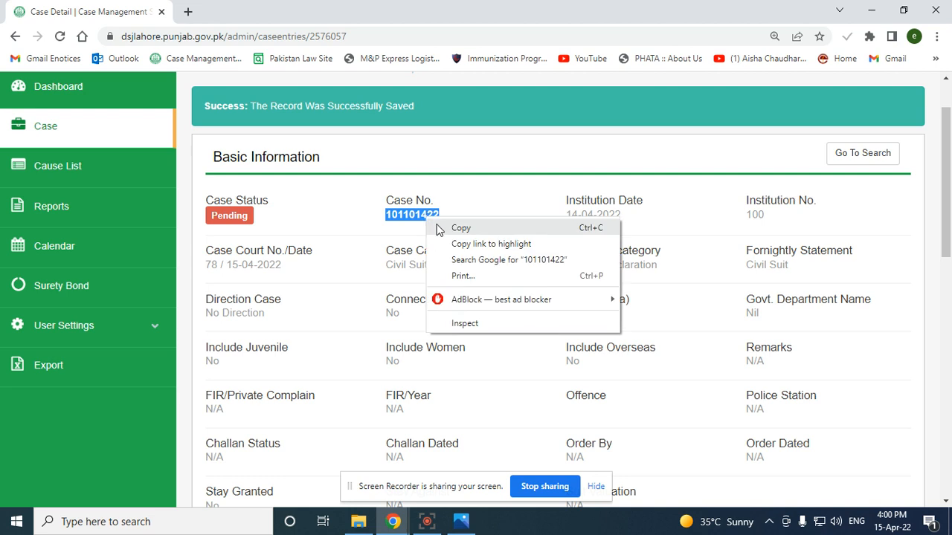
left_click(357, 256)
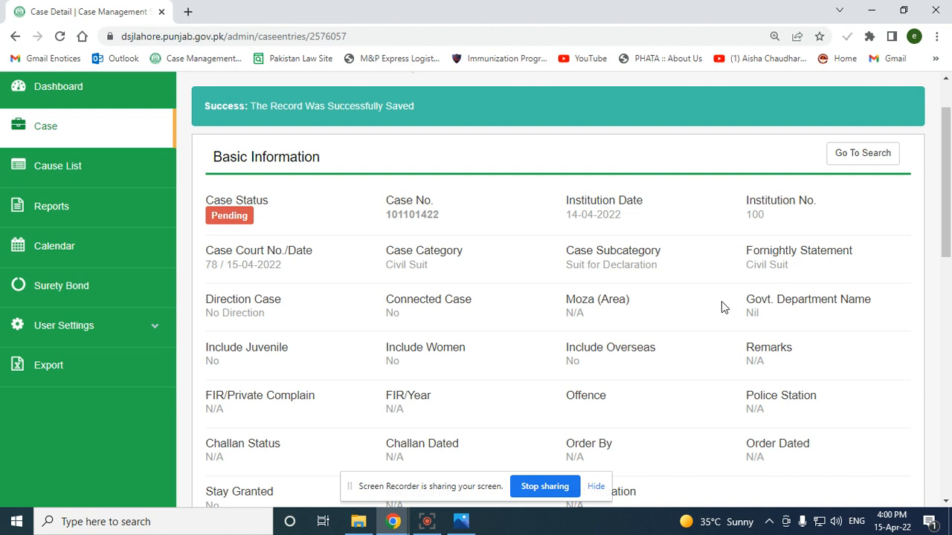
Scroll down the Case Detail page to the Advocates section
scroll(720, 305, "down", 1)
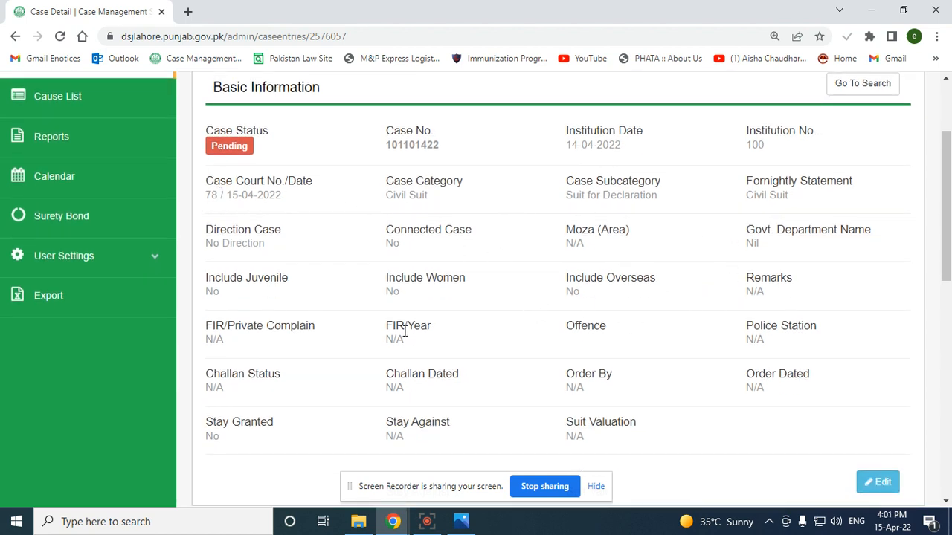
scroll(496, 404, "down", 4)
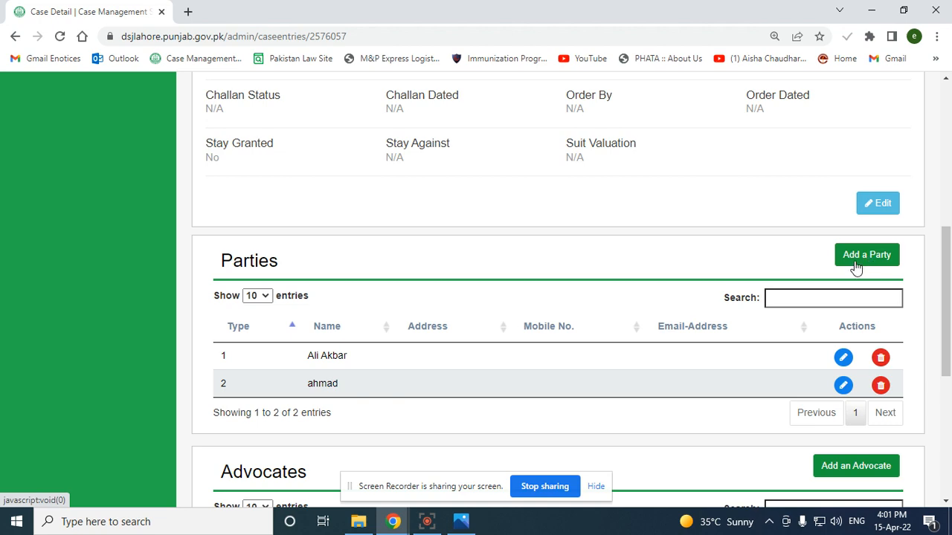
scroll(854, 265, "down", 3)
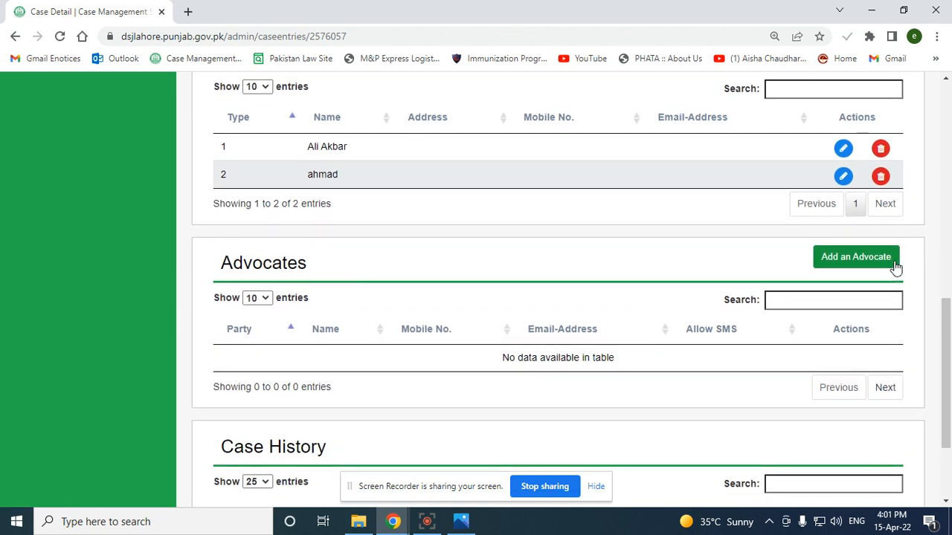
Add a suggested advocate assigned to Party-1 with gender Male
left_click(852, 262)
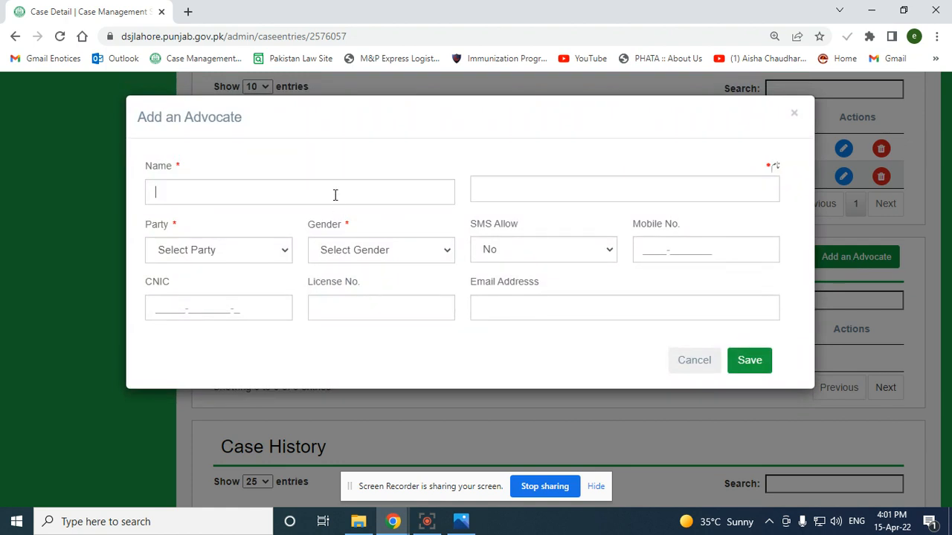
left_click(335, 195)
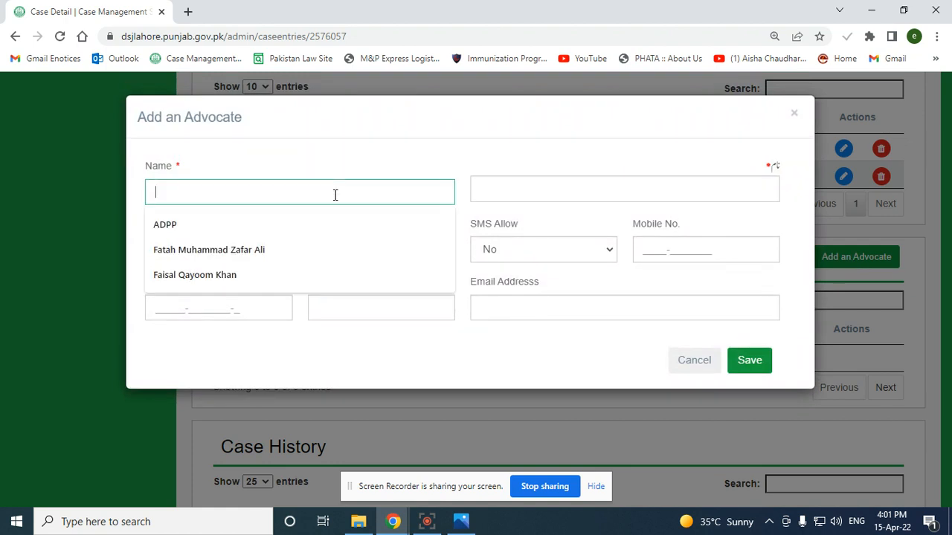
left_click(312, 247)
left_click(599, 187)
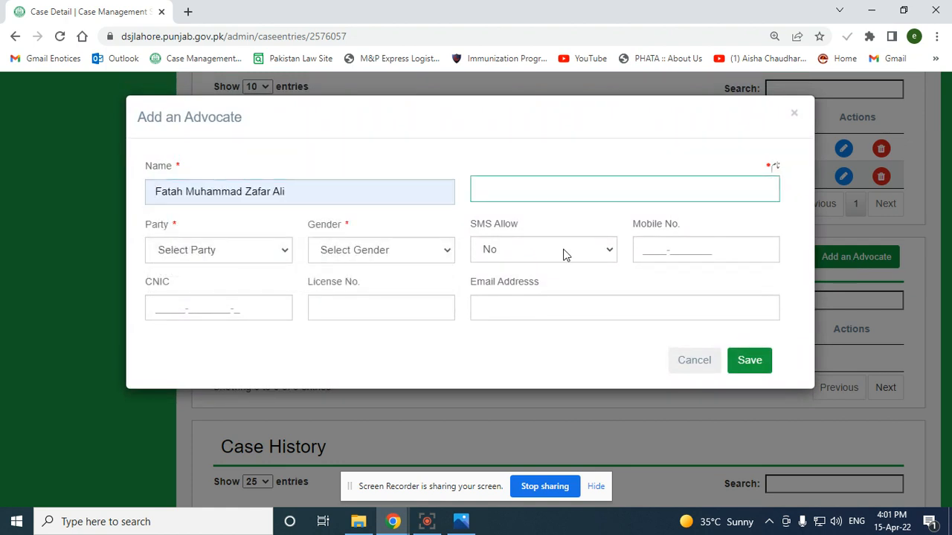
left_click(217, 253)
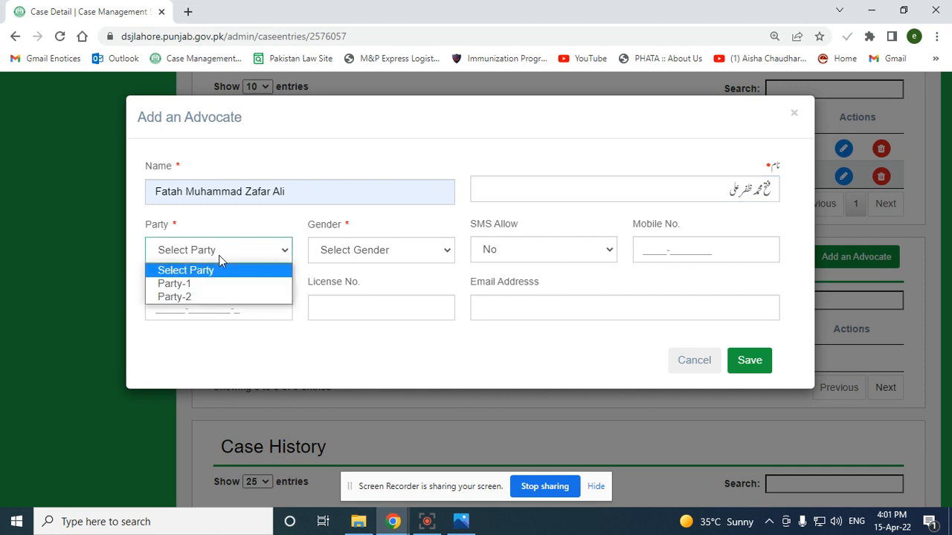
left_click(221, 282)
left_click(414, 253)
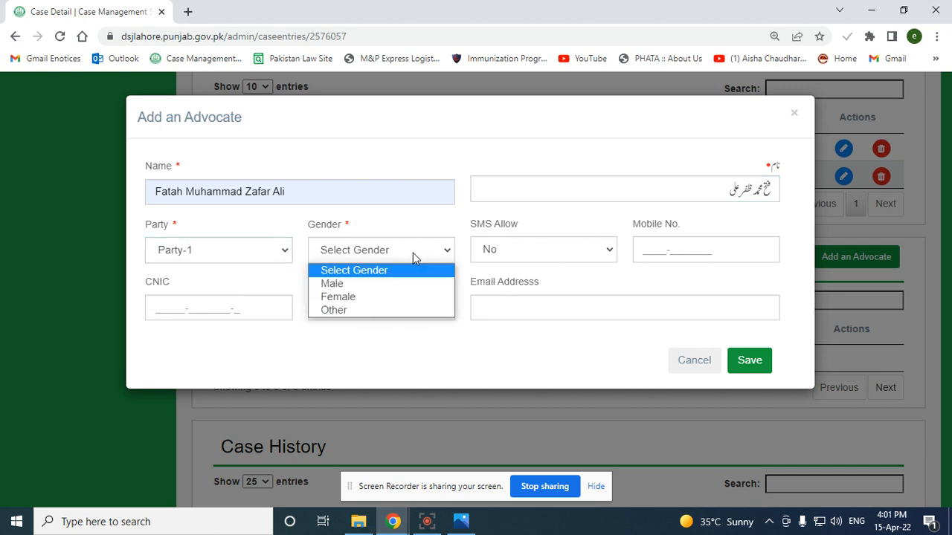
left_click(408, 279)
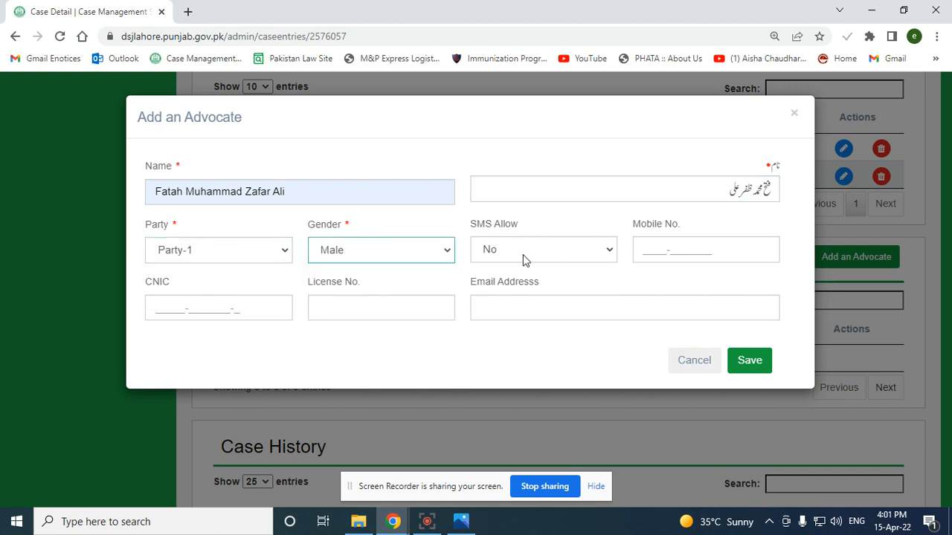
Allow SMS for this advocate and save the record
left_click(563, 258)
left_click(562, 258)
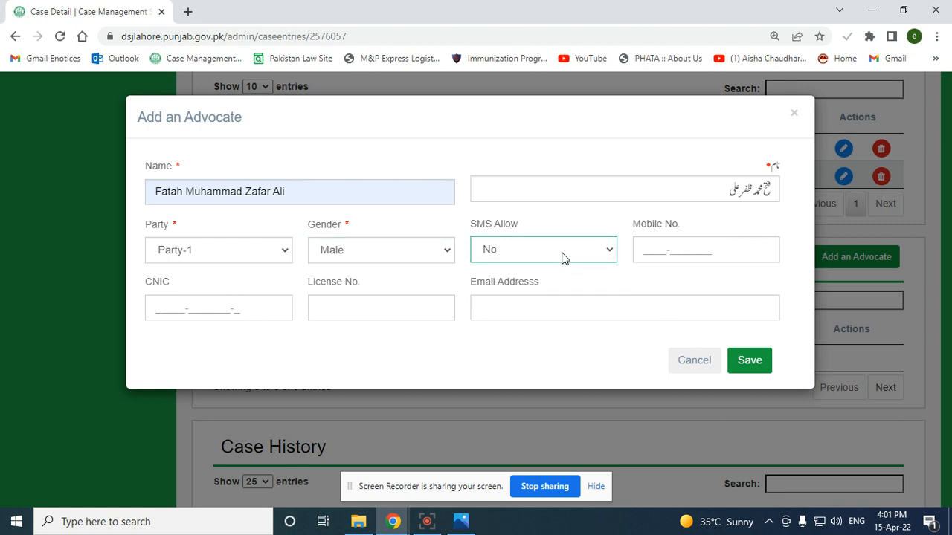
left_click(563, 258)
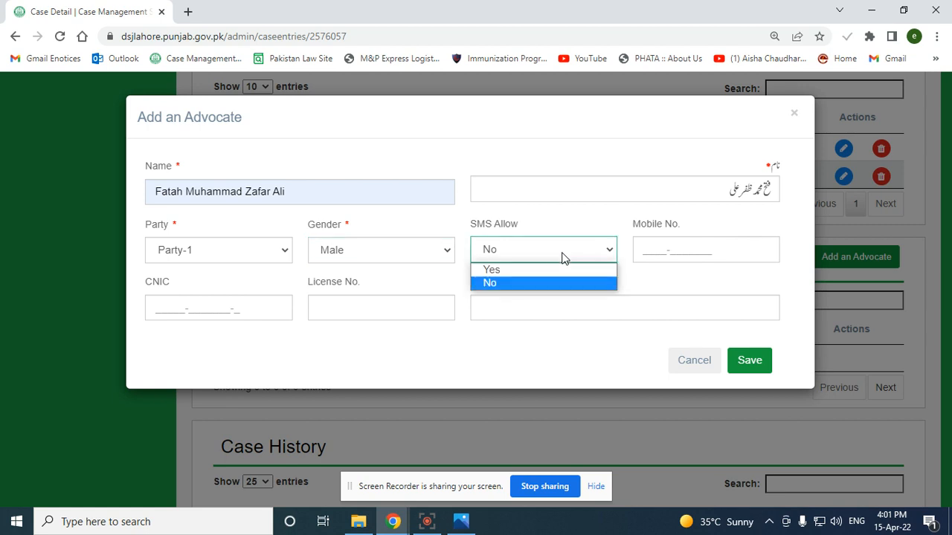
left_click(531, 272)
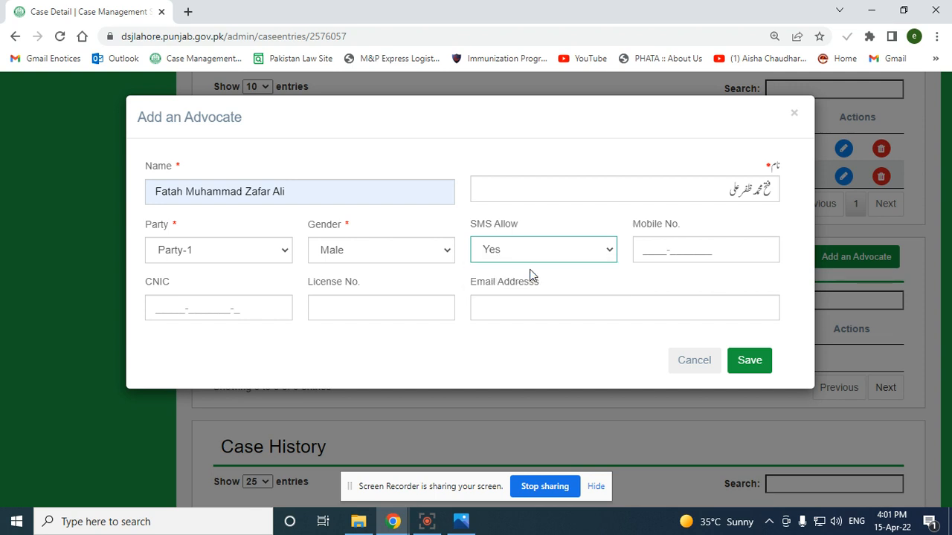
left_click(722, 244)
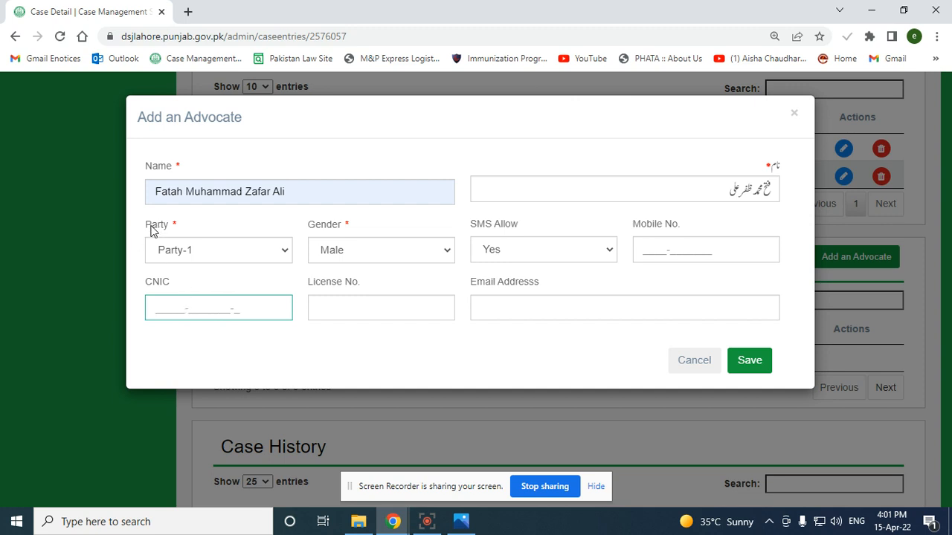
left_click_drag(151, 227, 220, 230)
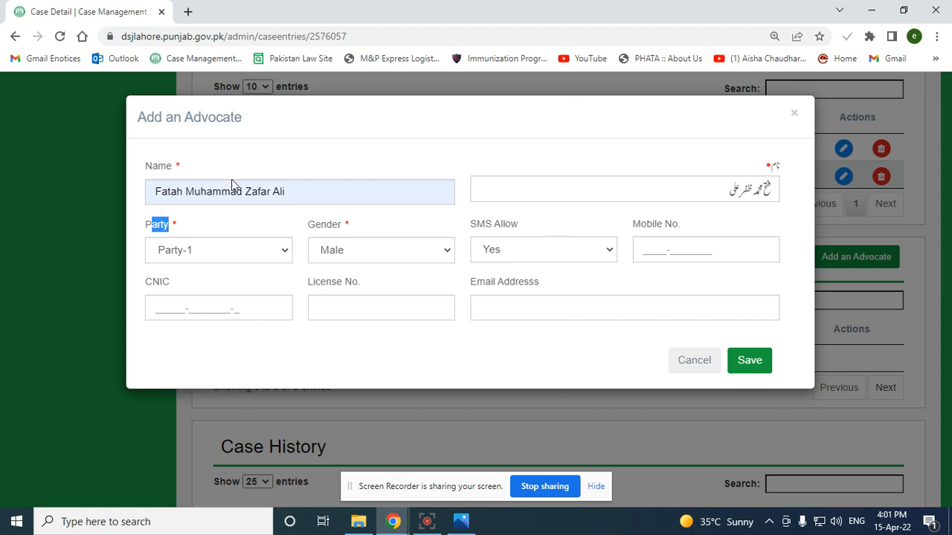
left_click(769, 362)
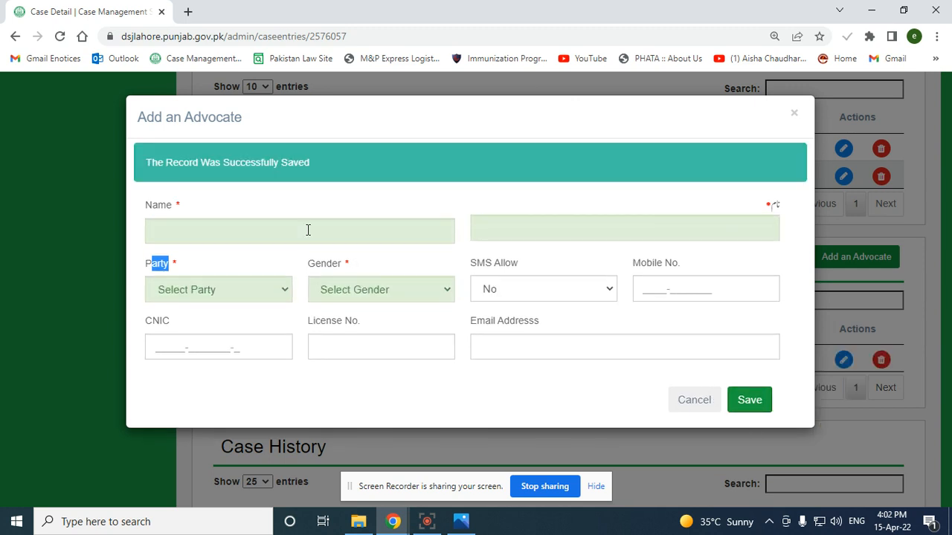
Add a second male advocate for Party-2, save it and close the form
left_click(264, 229)
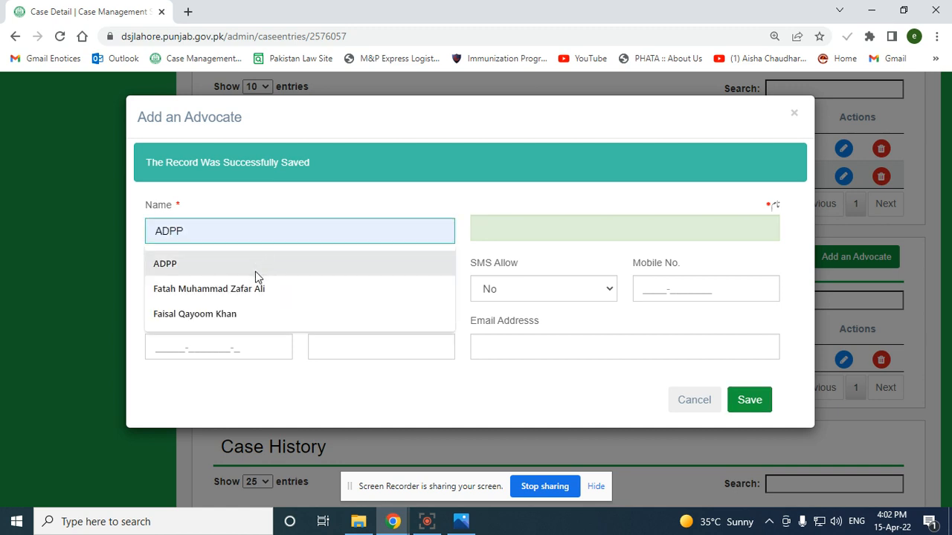
left_click(247, 313)
left_click(217, 251)
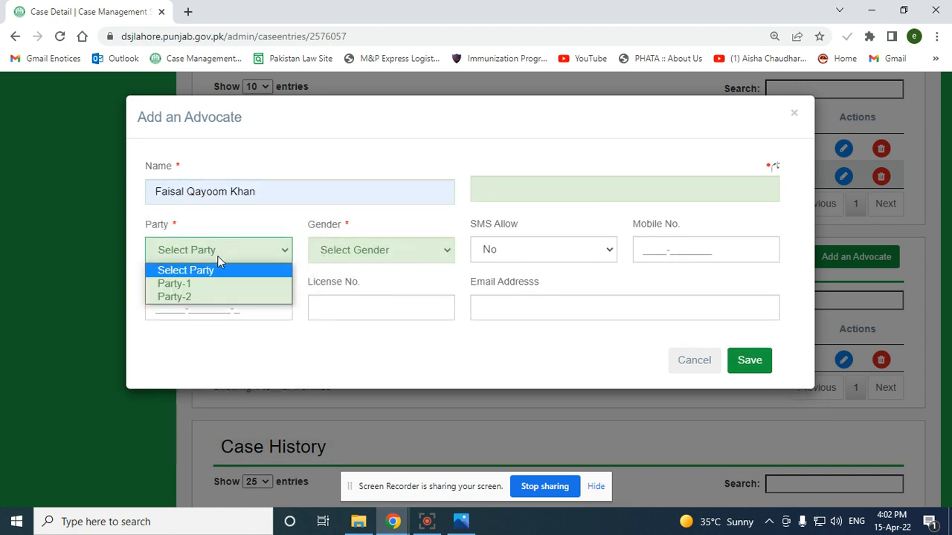
left_click(219, 299)
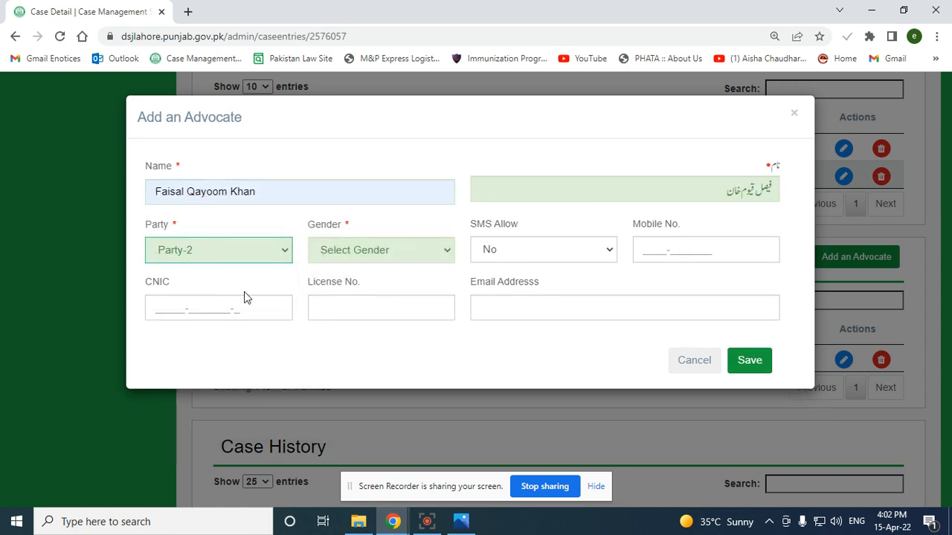
left_click(350, 251)
left_click(349, 281)
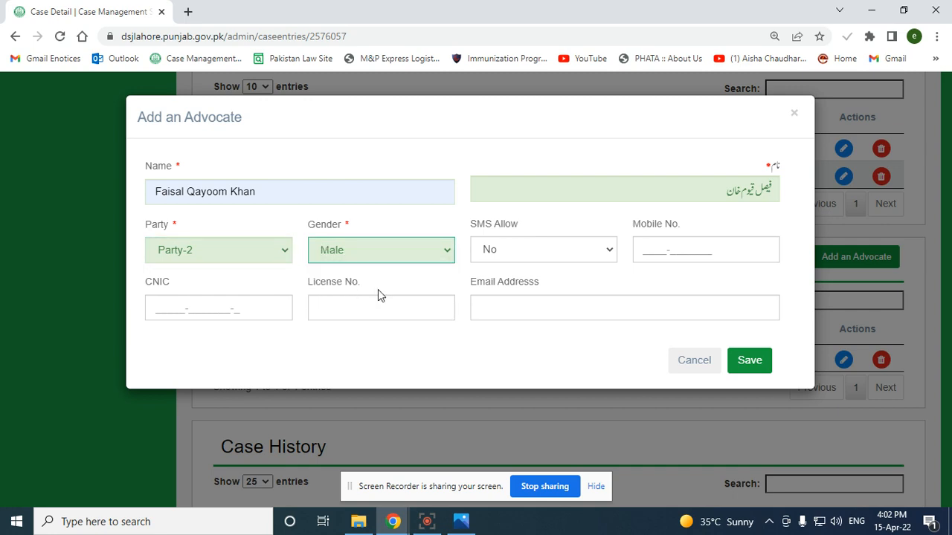
left_click(740, 361)
left_click(685, 404)
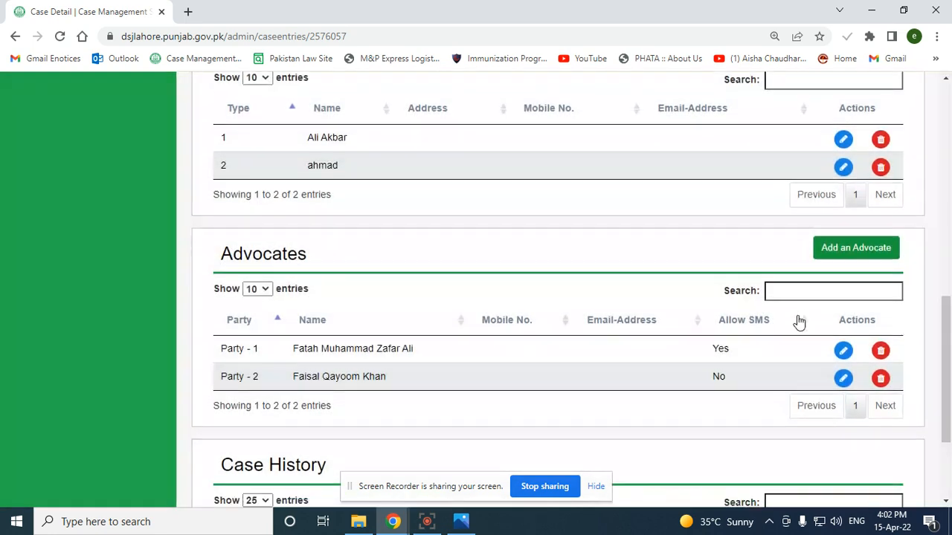
scroll(298, 233, "down", 2)
scroll(324, 250, "down", 1)
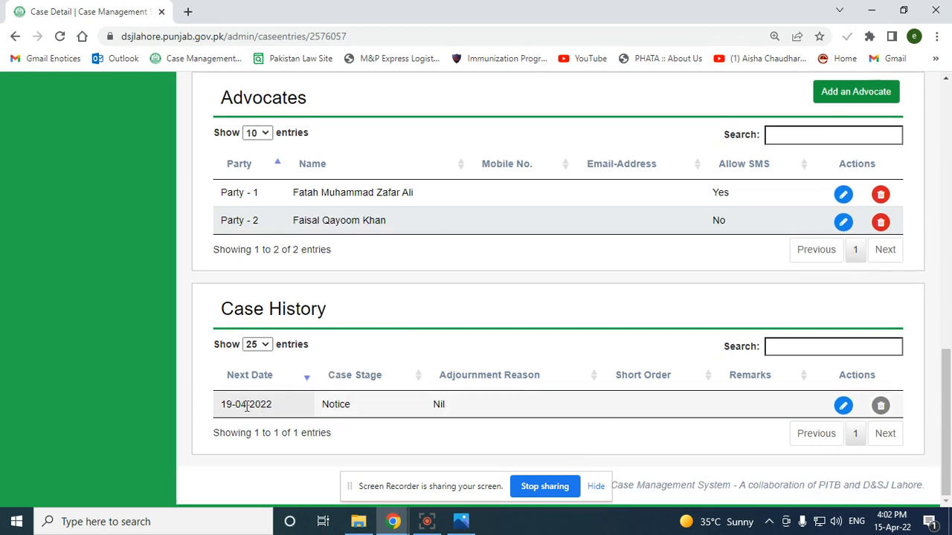
left_click_drag(220, 406, 327, 405)
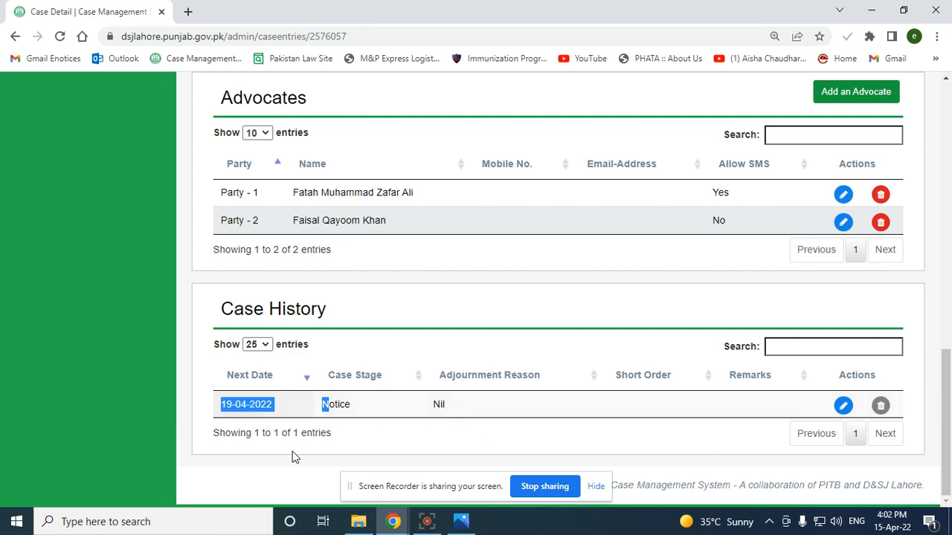
scroll(292, 457, "up", 15)
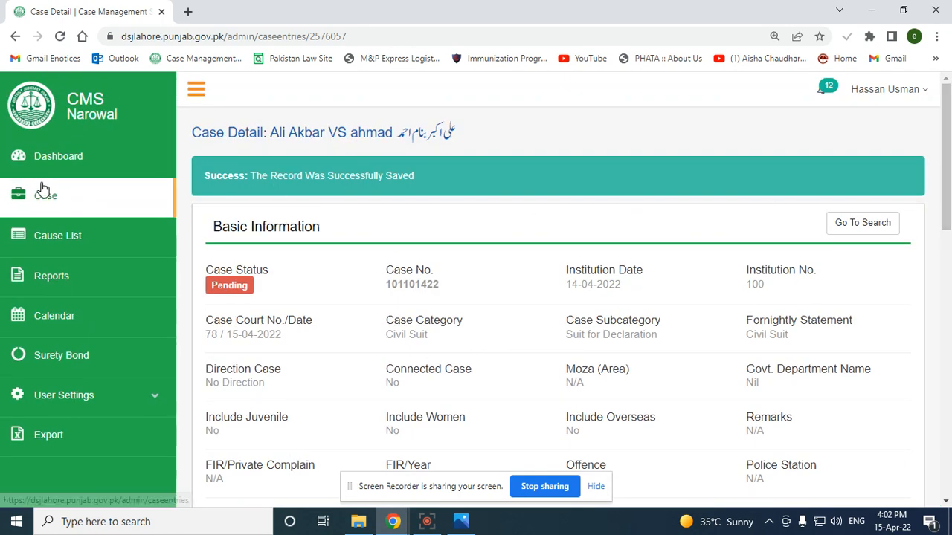
Search cases by pasting the saved case number into the advanced Case # filter
left_click(45, 201)
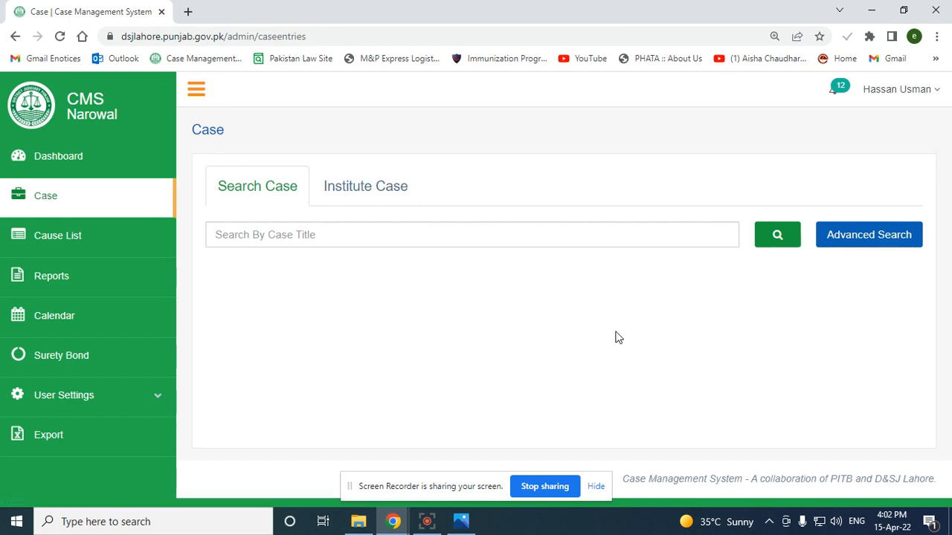
left_click(372, 187)
left_click(252, 186)
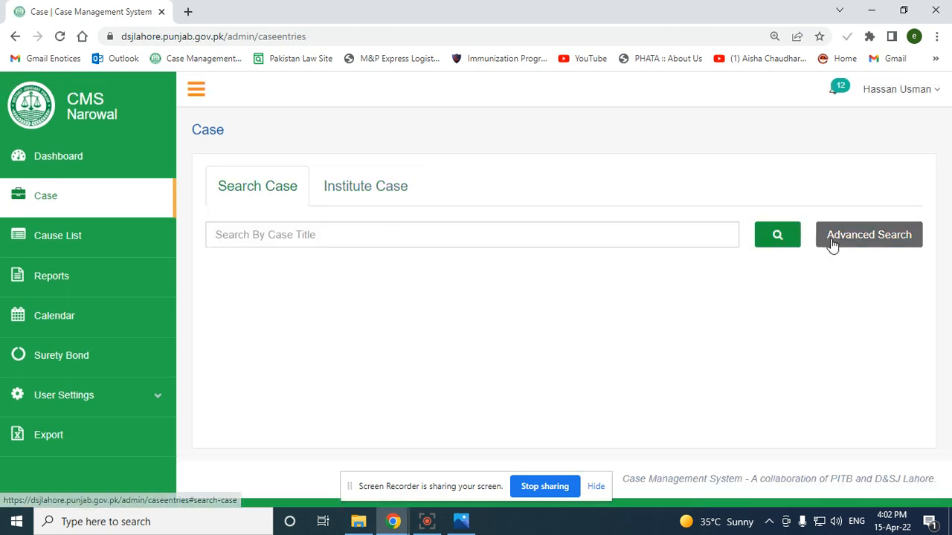
left_click(863, 235)
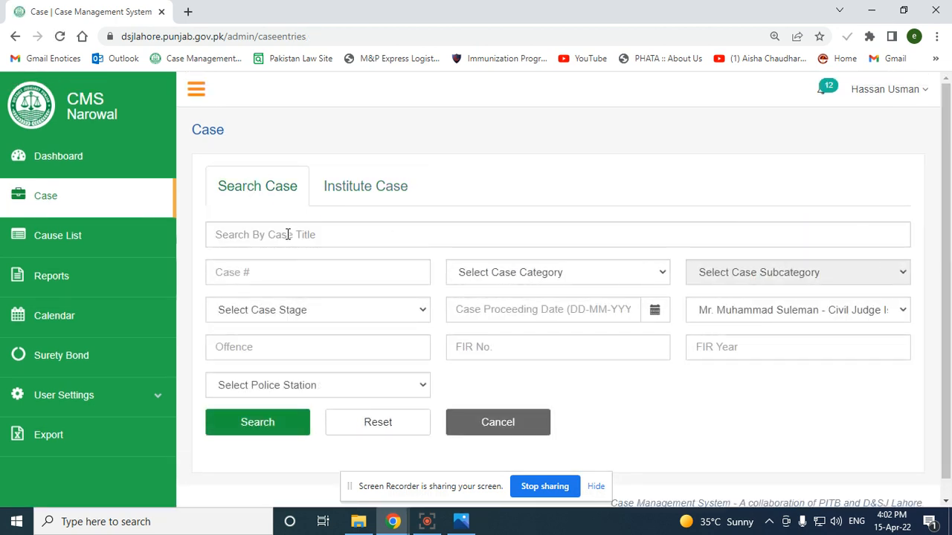
left_click(280, 272)
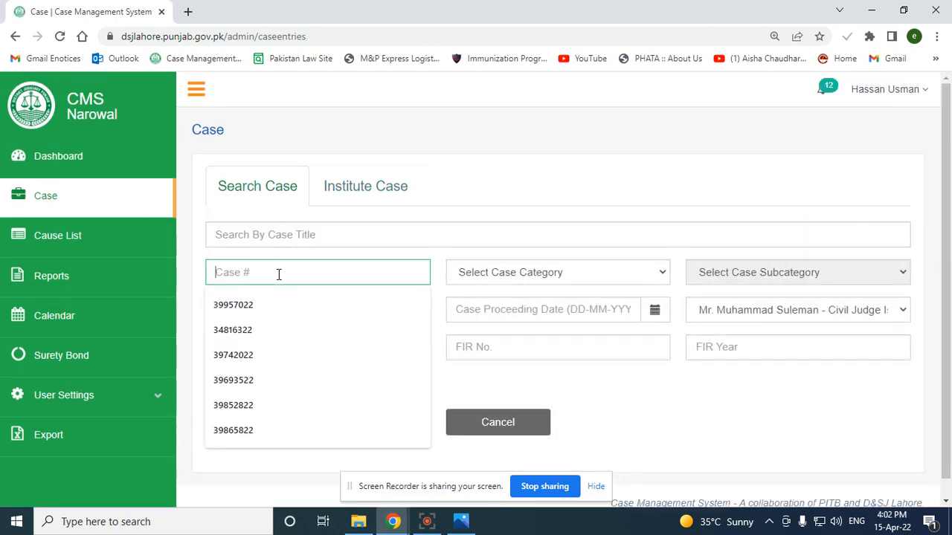
right_click(341, 275)
left_click(392, 143)
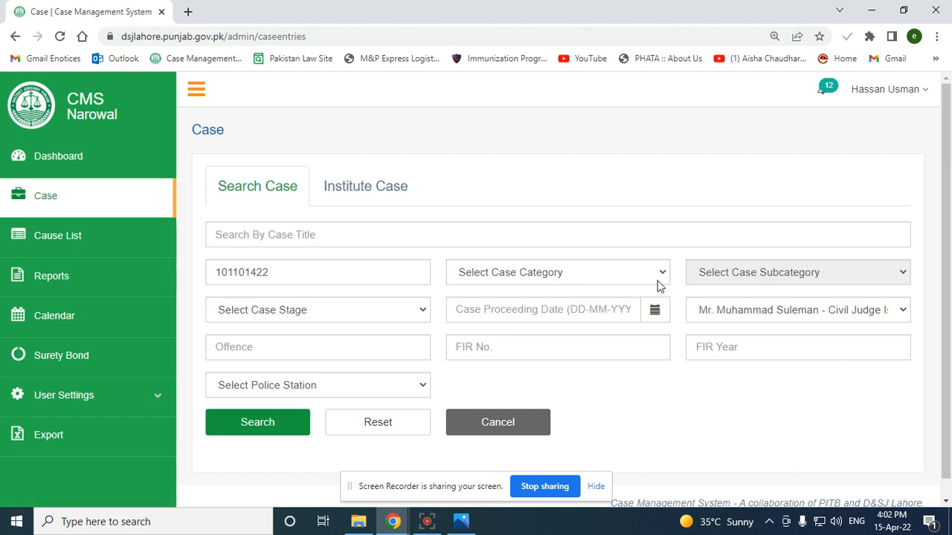
left_click(256, 422)
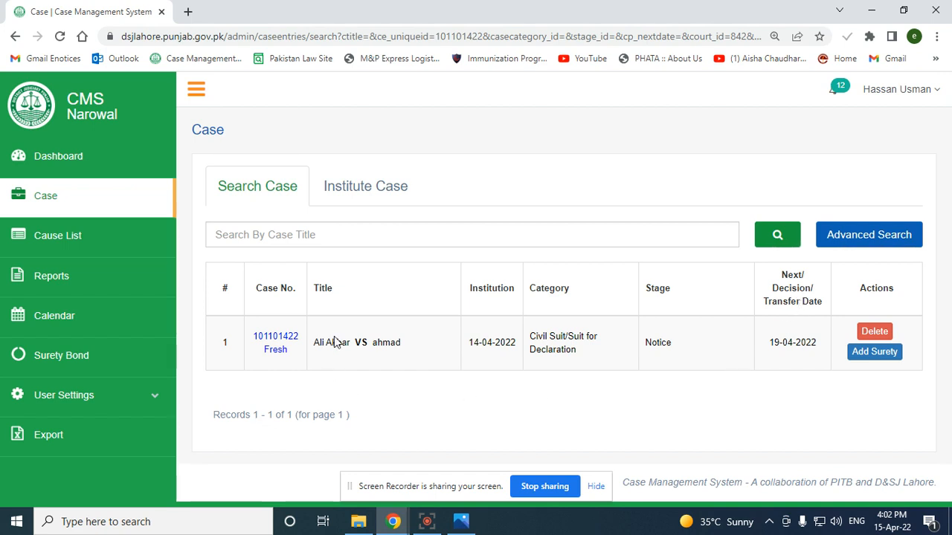
Open the found case's details, then return to the Case search page
left_click(284, 341)
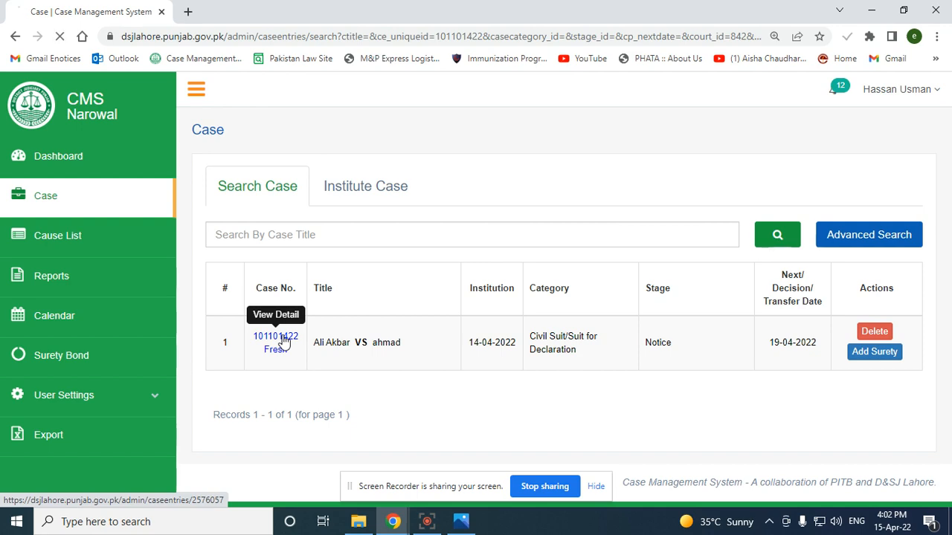
scroll(590, 302, "down", 5)
scroll(591, 308, "up", 5)
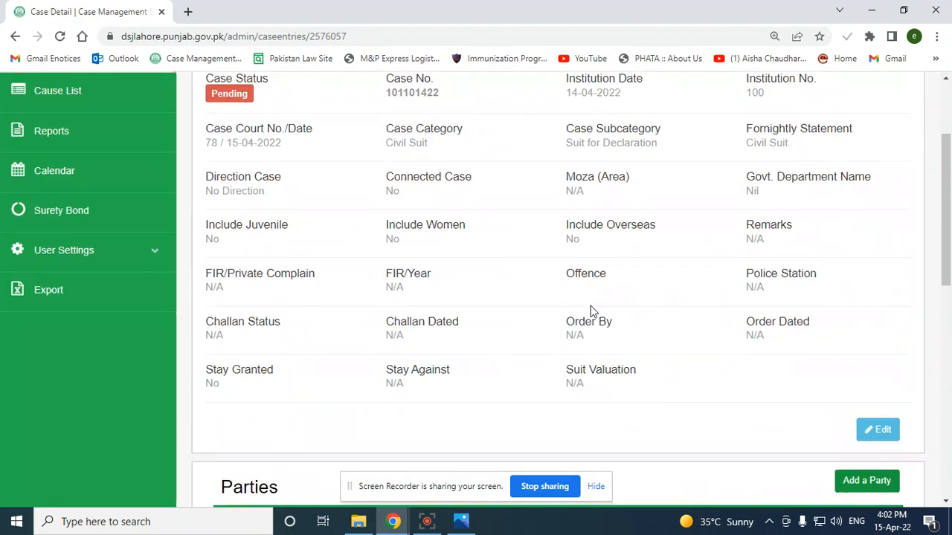
left_click(54, 202)
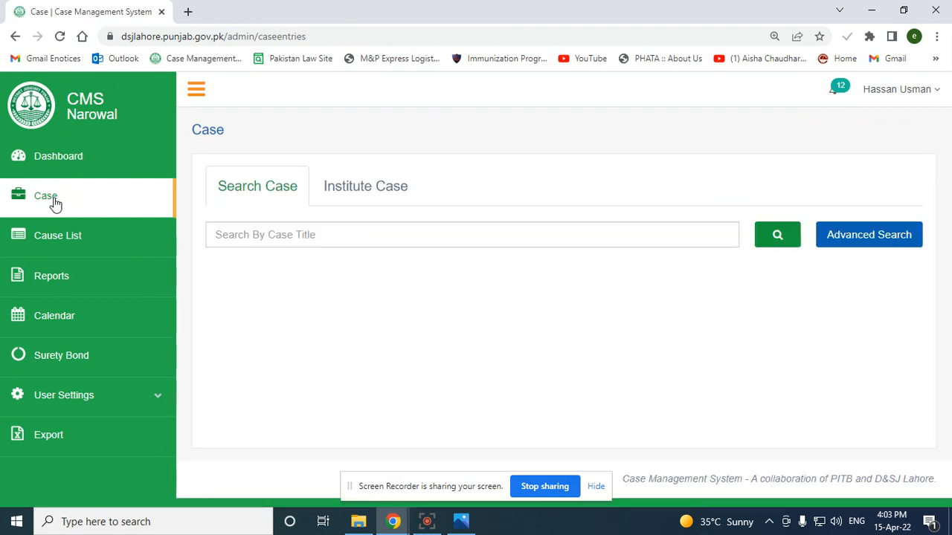
Start a new case titled State versus an opposing party picked from the suggestions
left_click(370, 196)
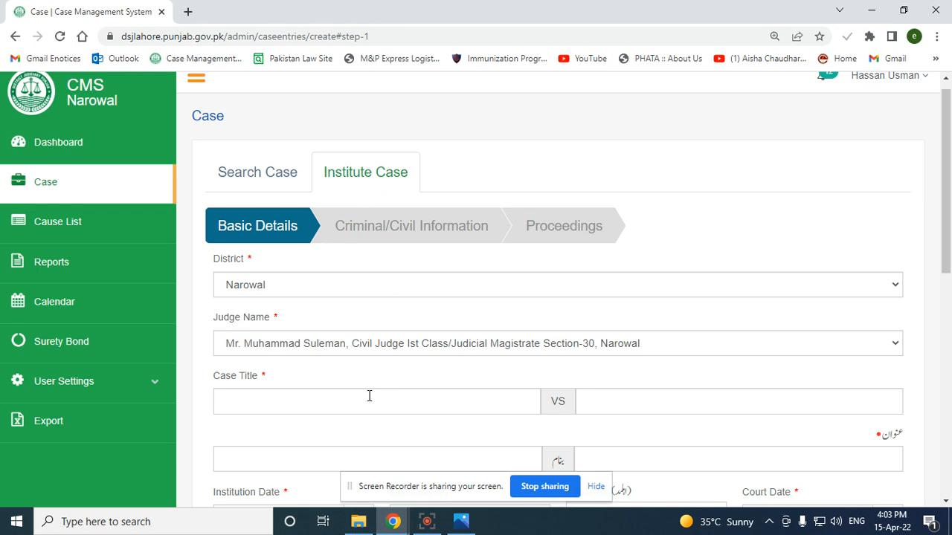
scroll(366, 397, "down", 2)
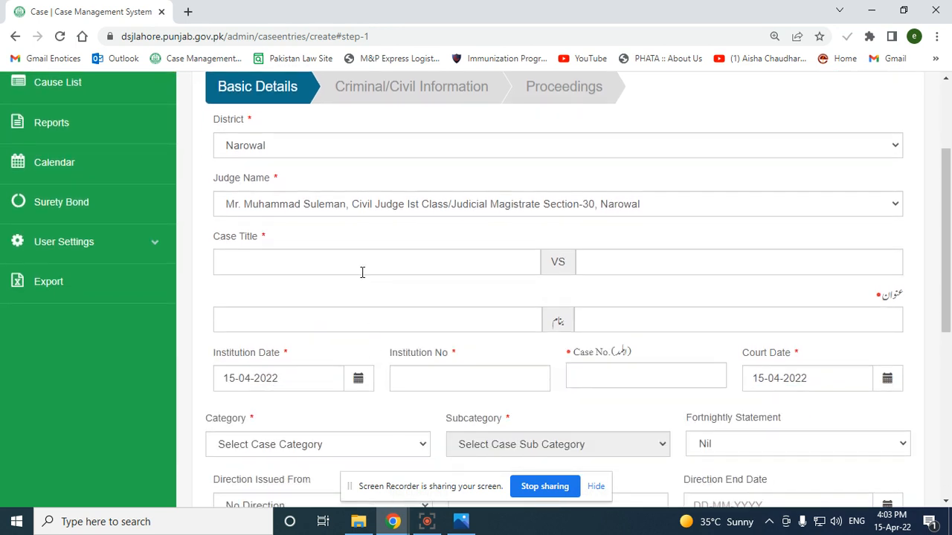
left_click(335, 262)
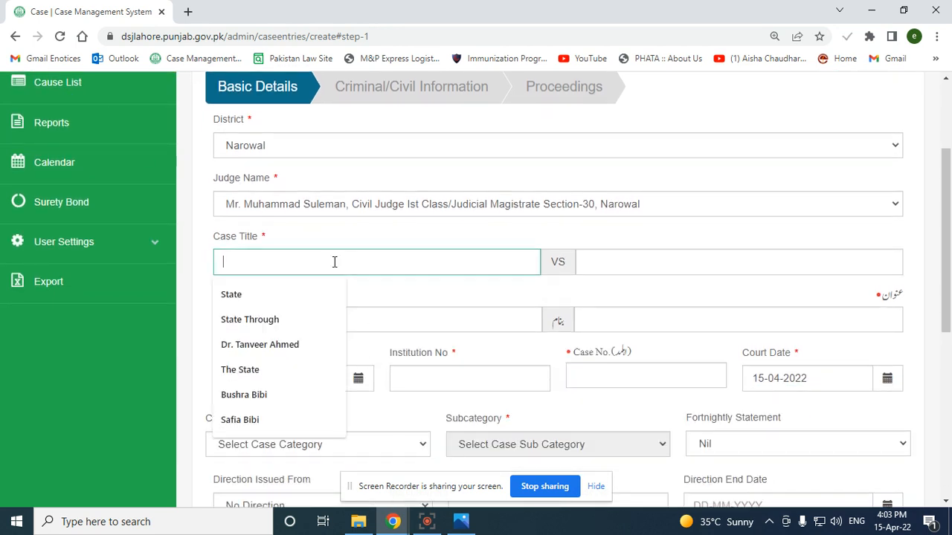
left_click(291, 295)
left_click(581, 268)
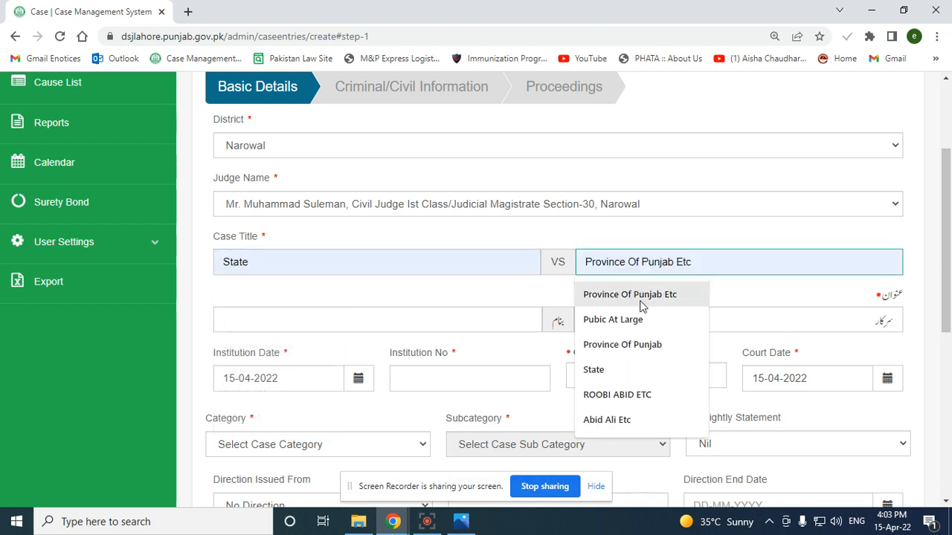
left_click(659, 406)
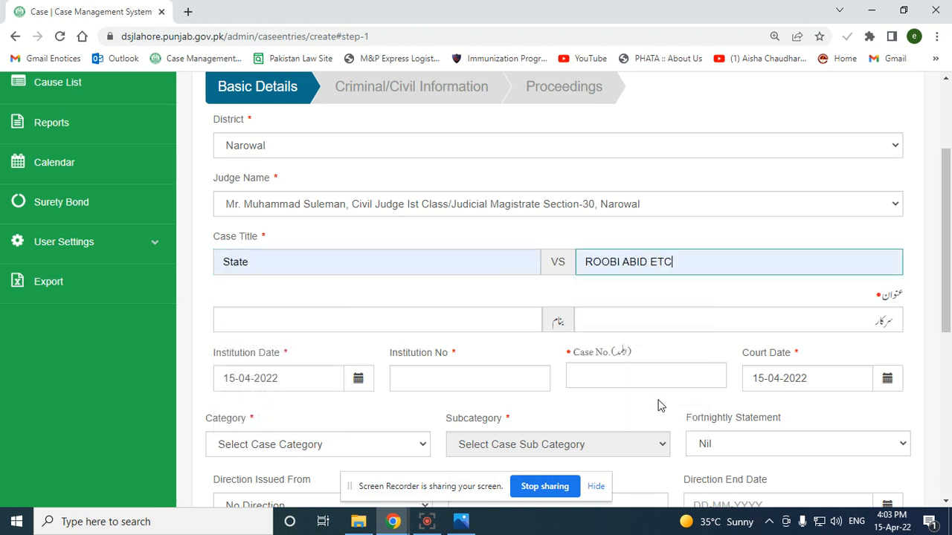
left_click(326, 311)
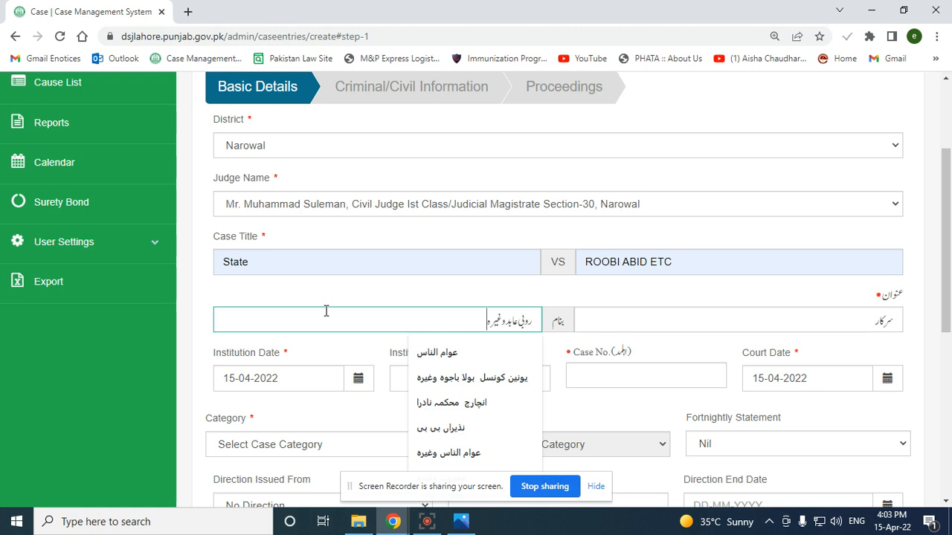
Set the institution date to 11-04-2022 using the calendar
left_click(293, 377)
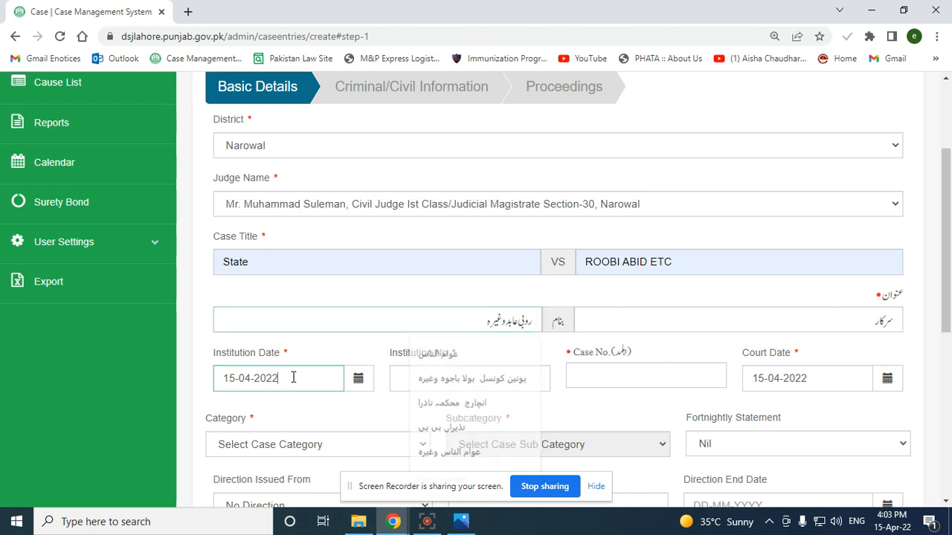
left_click(373, 381)
scroll(290, 453, "down", 2)
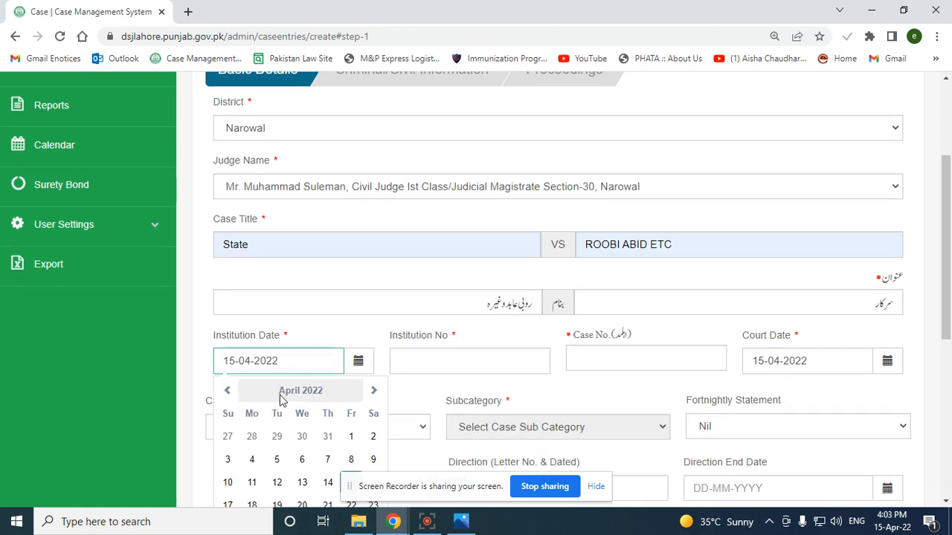
left_click(252, 362)
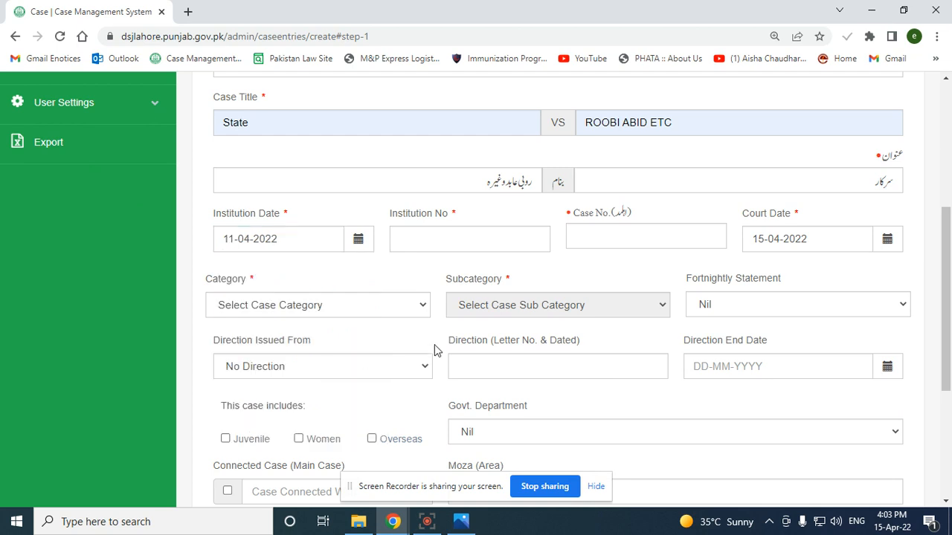
Enter institution number 984 and case number 25
left_click(449, 237)
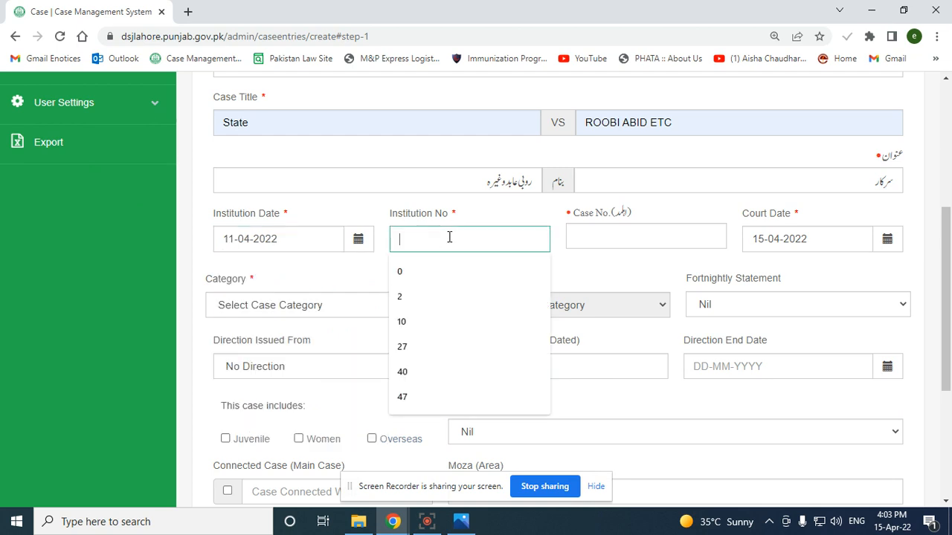
type("984")
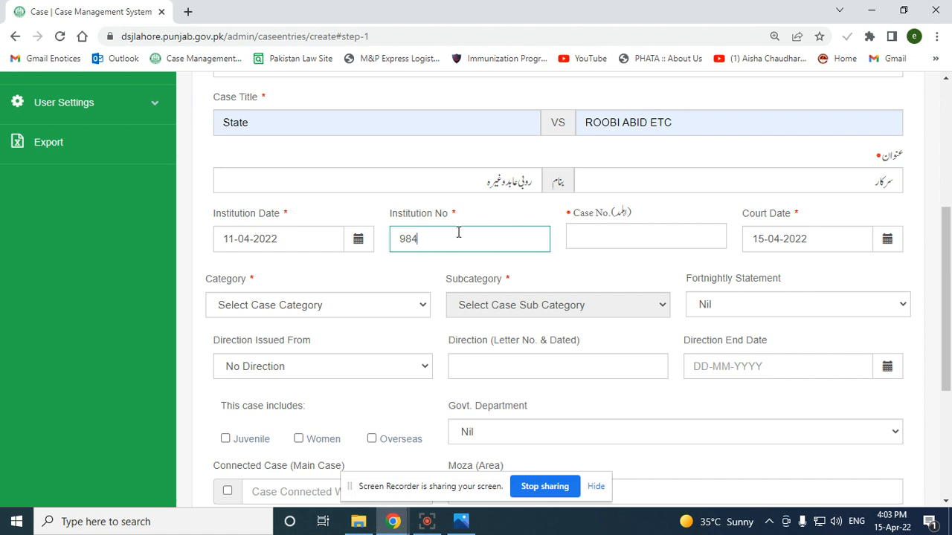
left_click(608, 239)
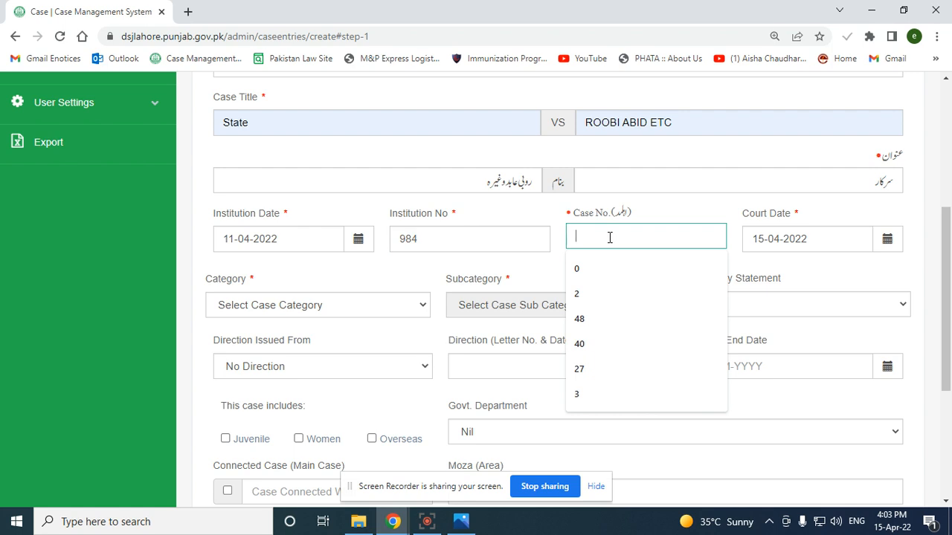
left_click_drag(389, 213, 580, 225)
left_click(606, 230)
type("25")
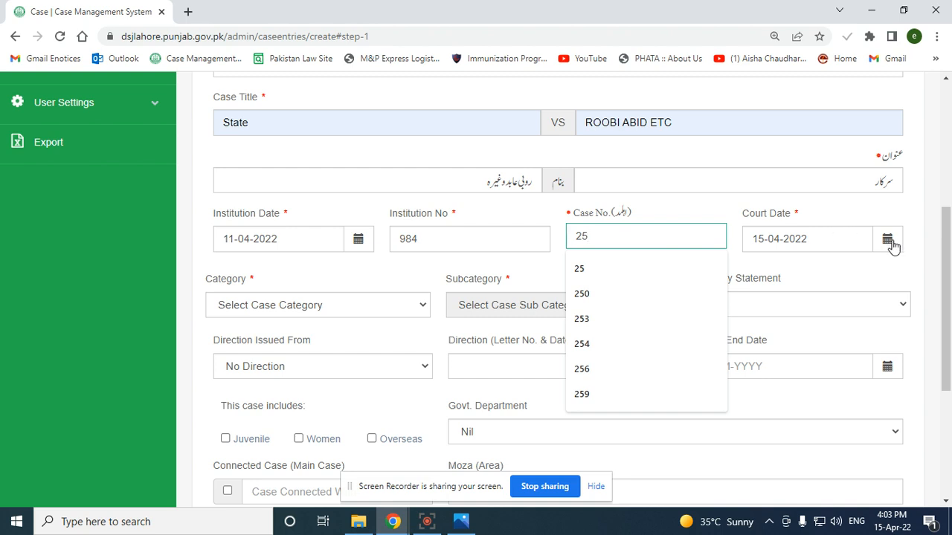
Categorise the case as Ist Class Cases - Magistrate, Forgery, Imprisonment upto 7 Years (6 Months)
left_click(290, 304)
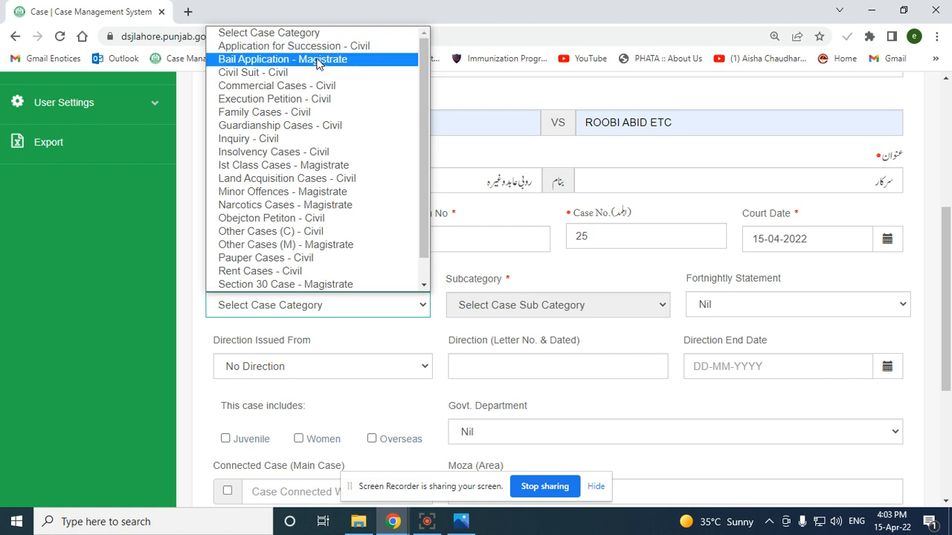
left_click(339, 165)
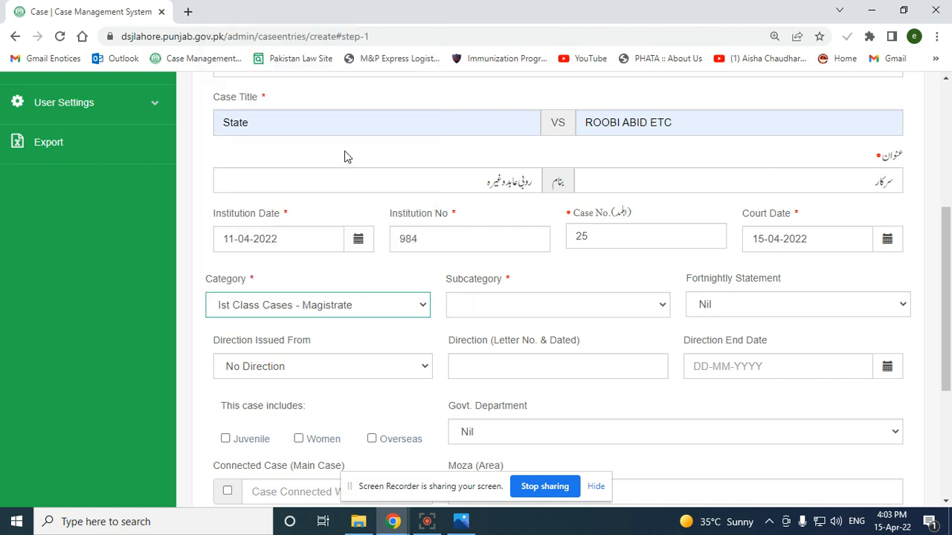
left_click(568, 317)
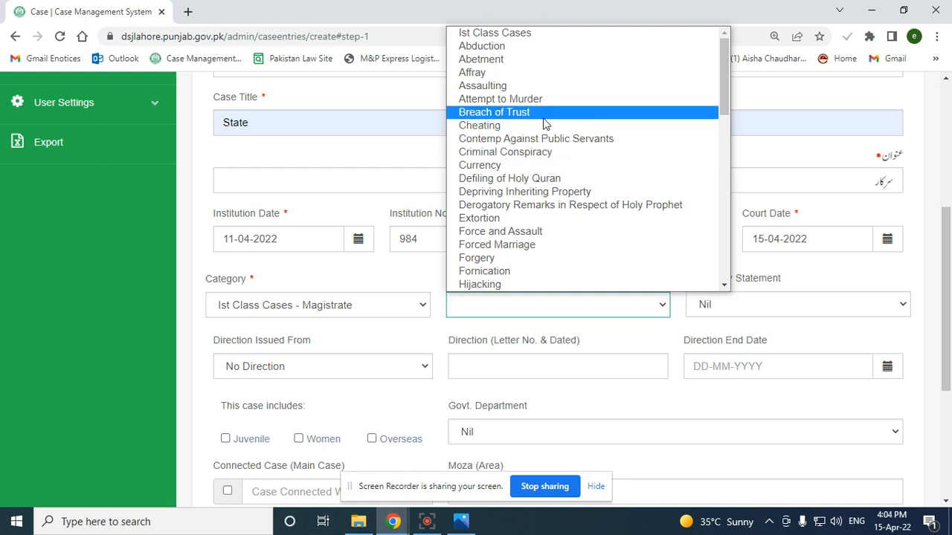
scroll(546, 138, "down", 4)
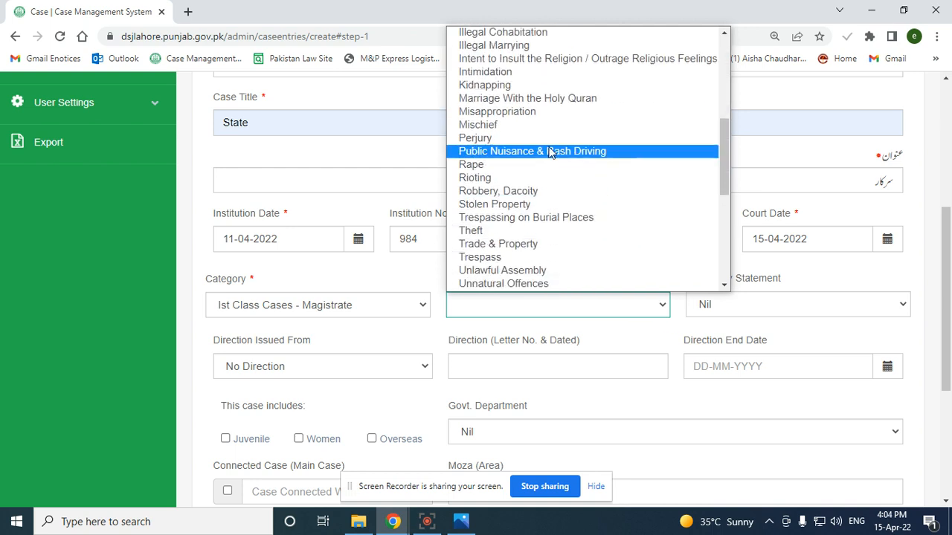
scroll(543, 166, "up", 3)
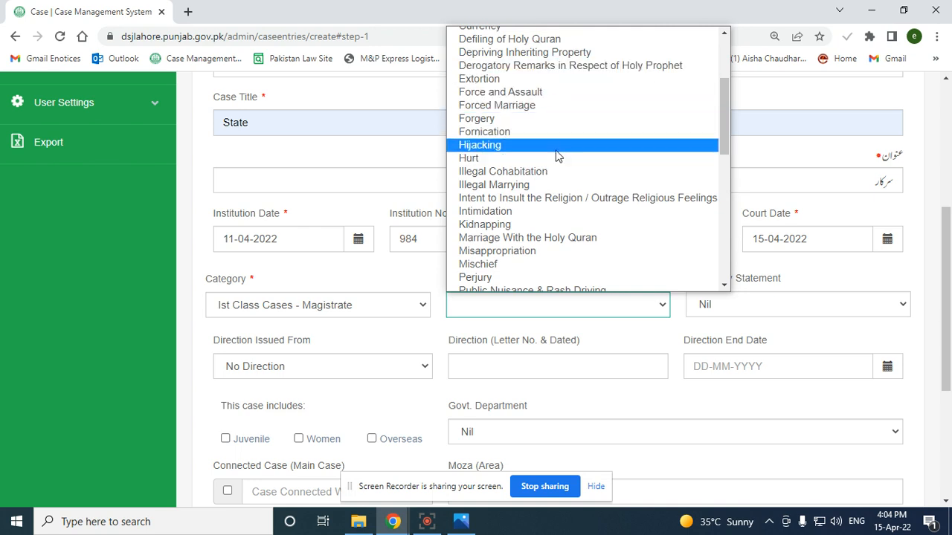
left_click(563, 121)
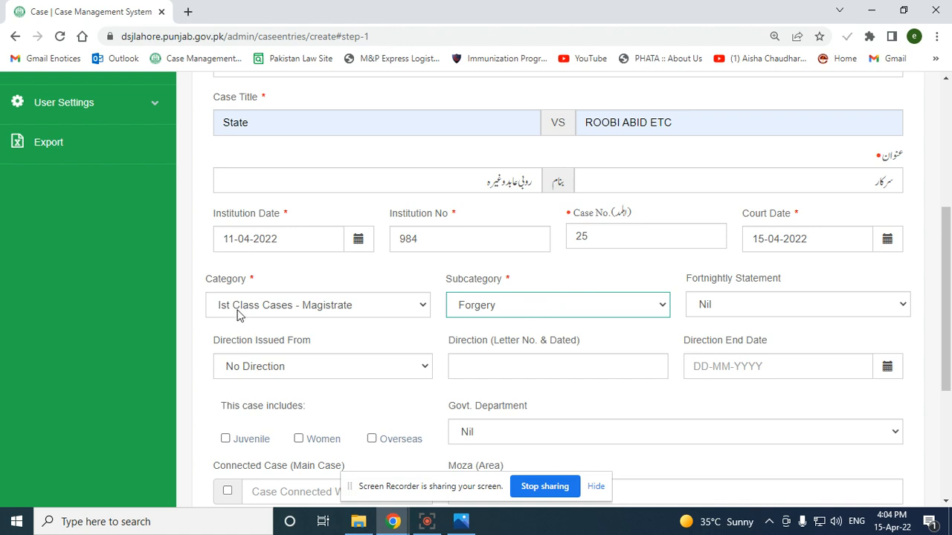
left_click(812, 310)
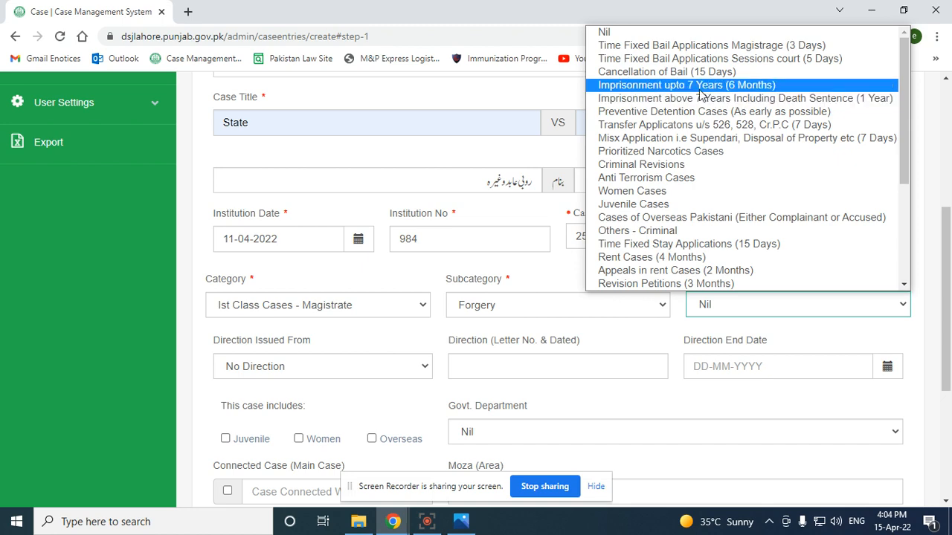
left_click(736, 87)
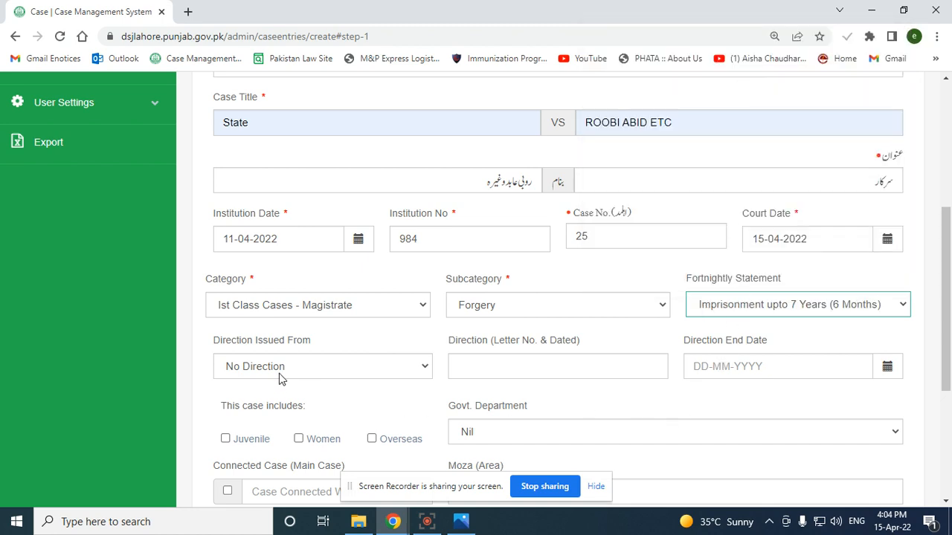
Keep No Direction, pass over the connected case and Moza fields, and advance to Criminal/Civil Information
scroll(280, 378, "down", 2)
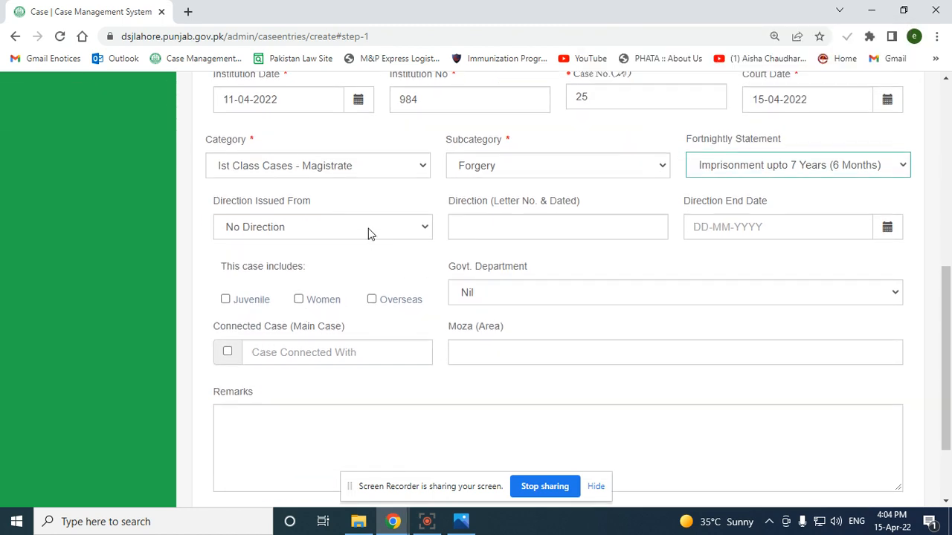
left_click(312, 237)
left_click(312, 235)
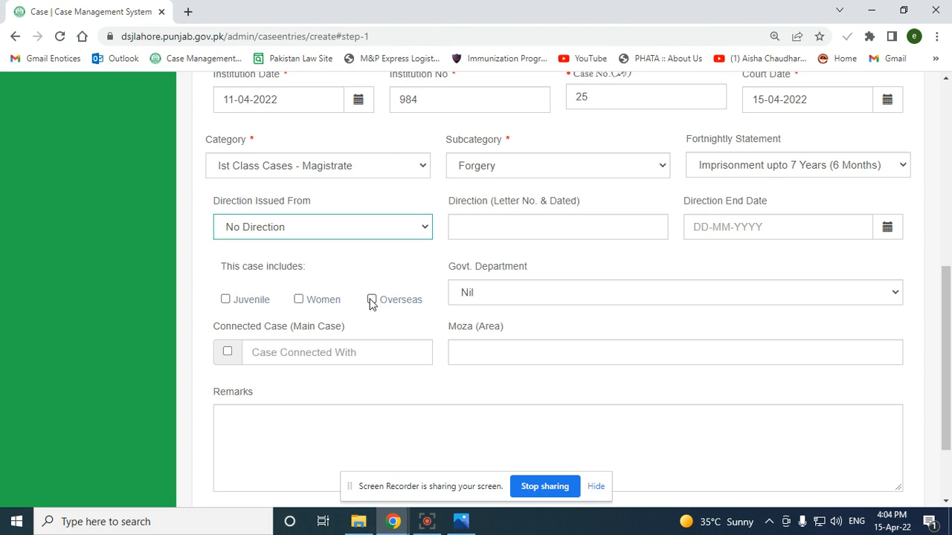
left_click(374, 354)
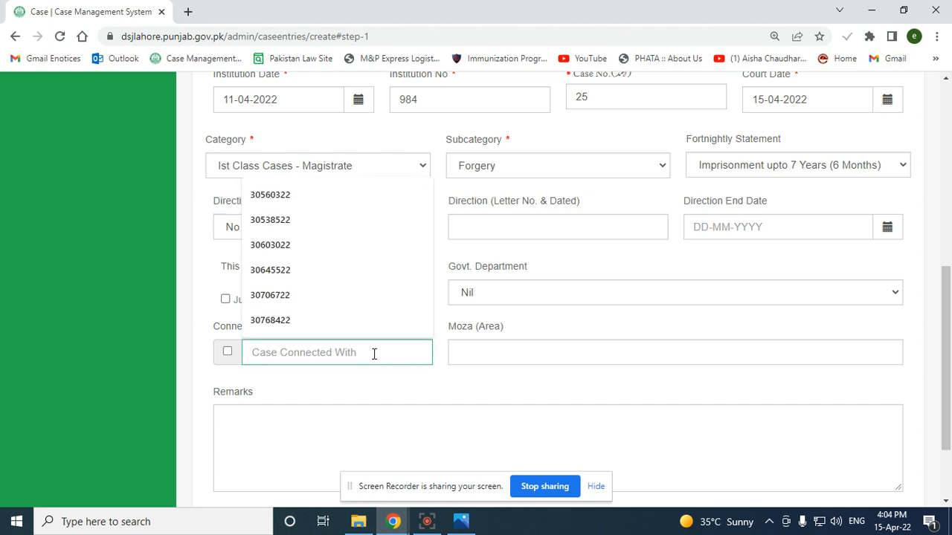
left_click(502, 363)
scroll(510, 365, "down", 3)
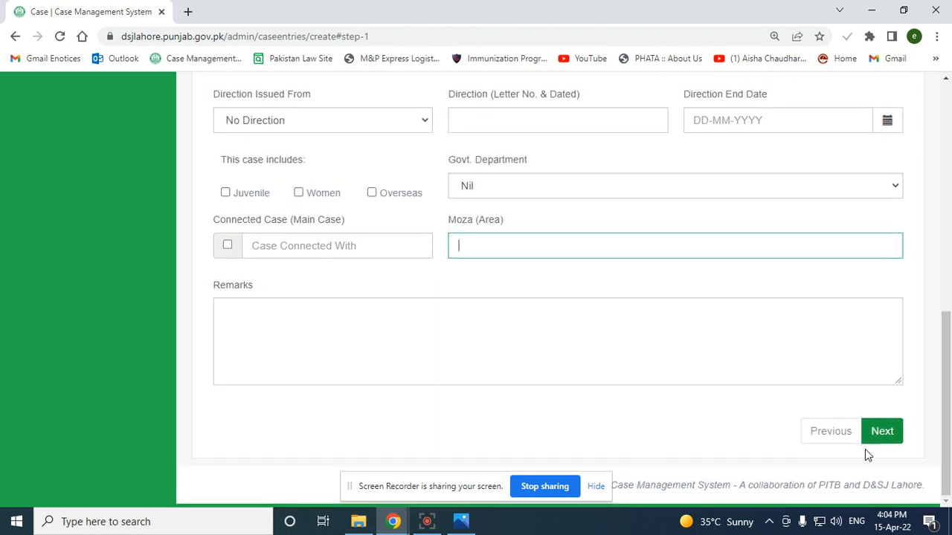
left_click(882, 431)
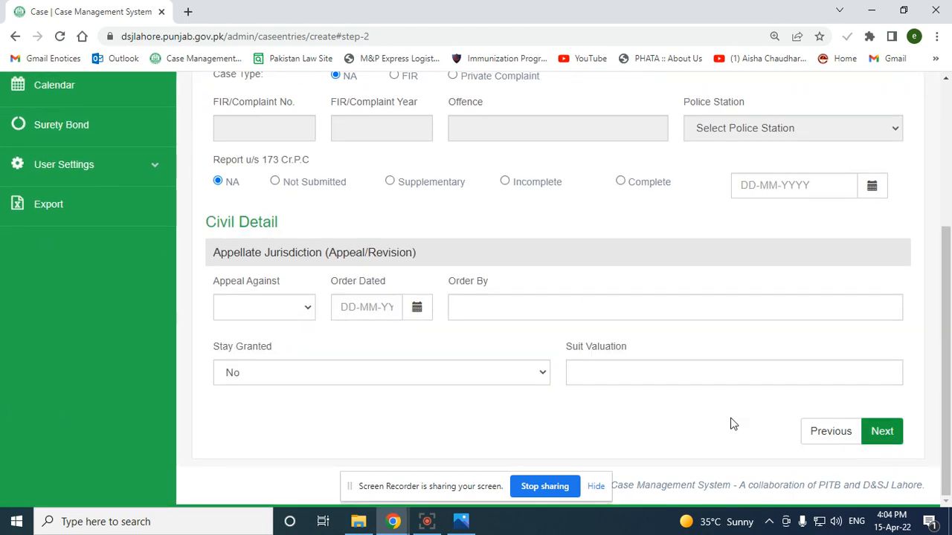
Set the case type to FIR with FIR number 100 and year 2022
scroll(647, 394, "up", 5)
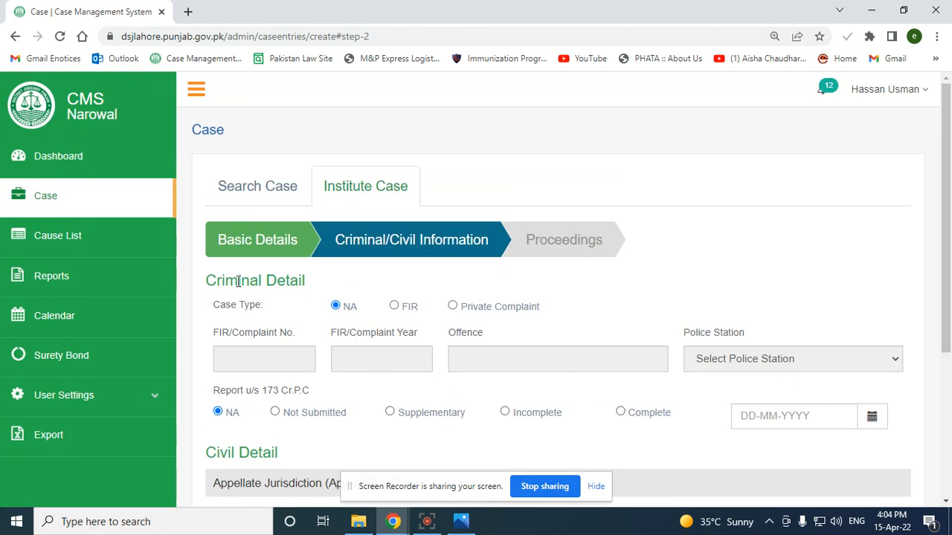
left_click(394, 306)
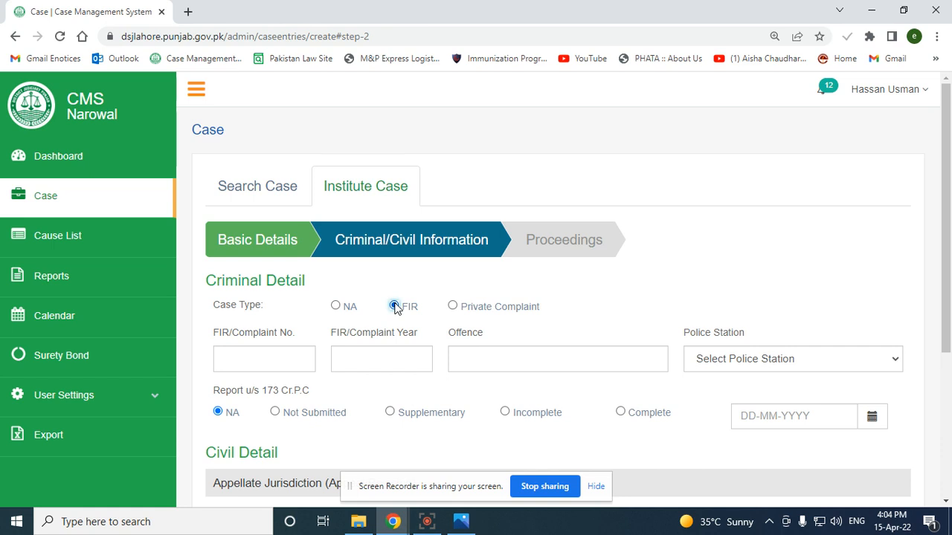
left_click(273, 360)
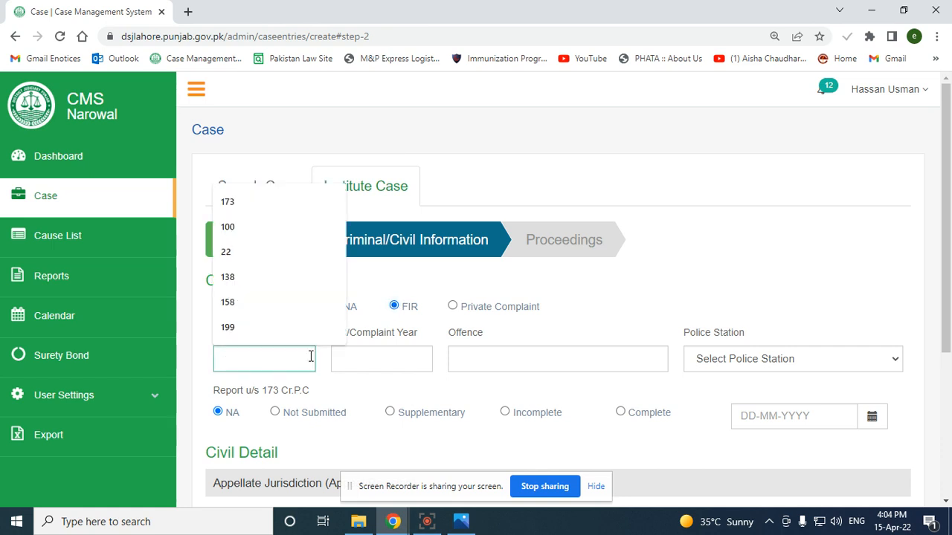
left_click(453, 306)
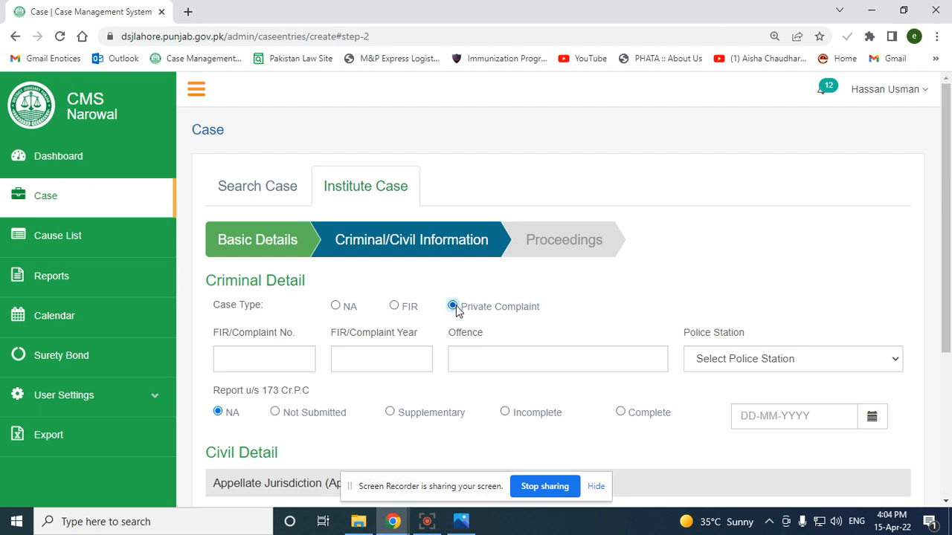
left_click(395, 306)
left_click(266, 354)
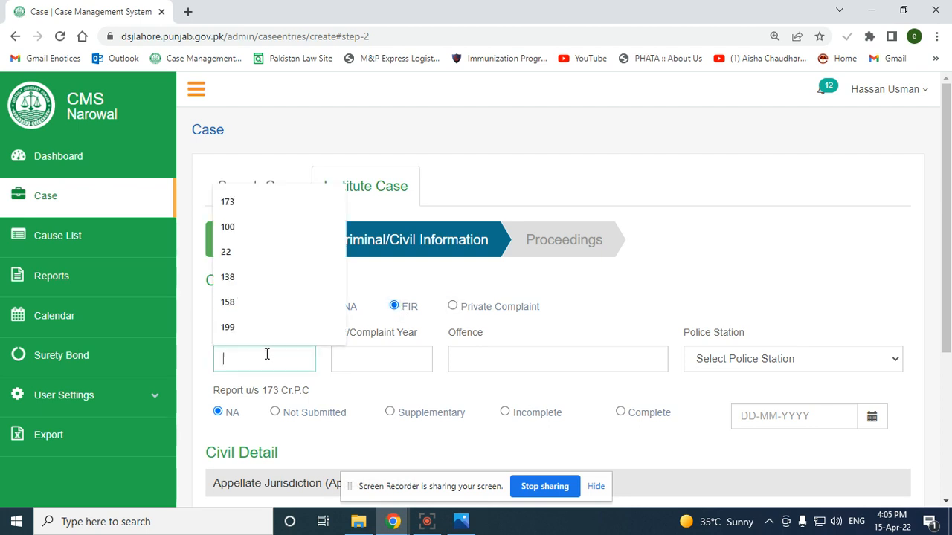
type("100")
key("Tab")
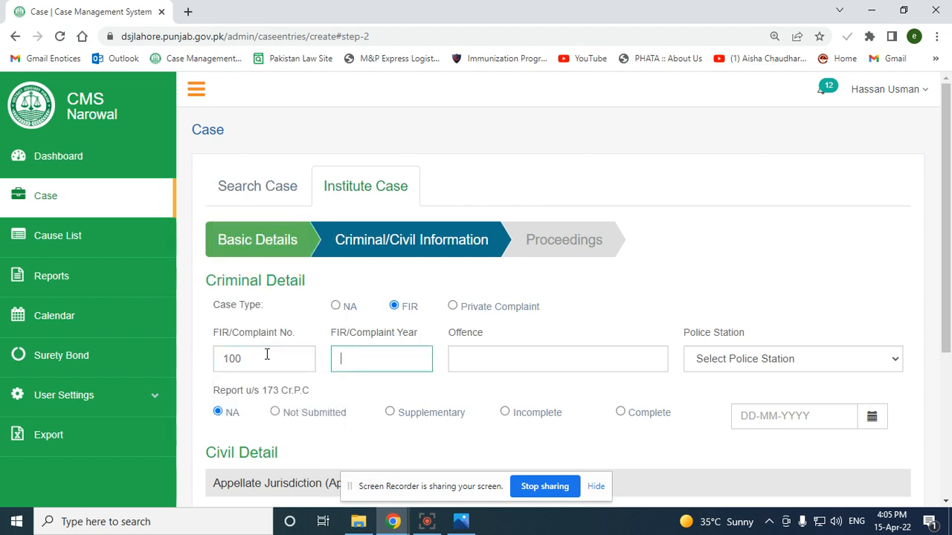
type("2021")
key("BackSpace")
type("2")
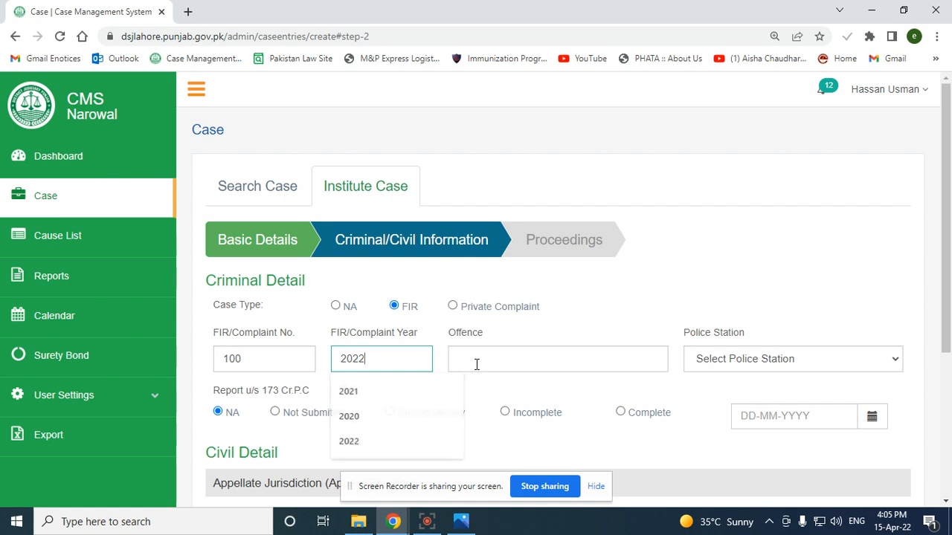
Set the offence to 13,20,65 from suggestions and the police station to Ahmad Abad
left_click(477, 364)
key("Down")
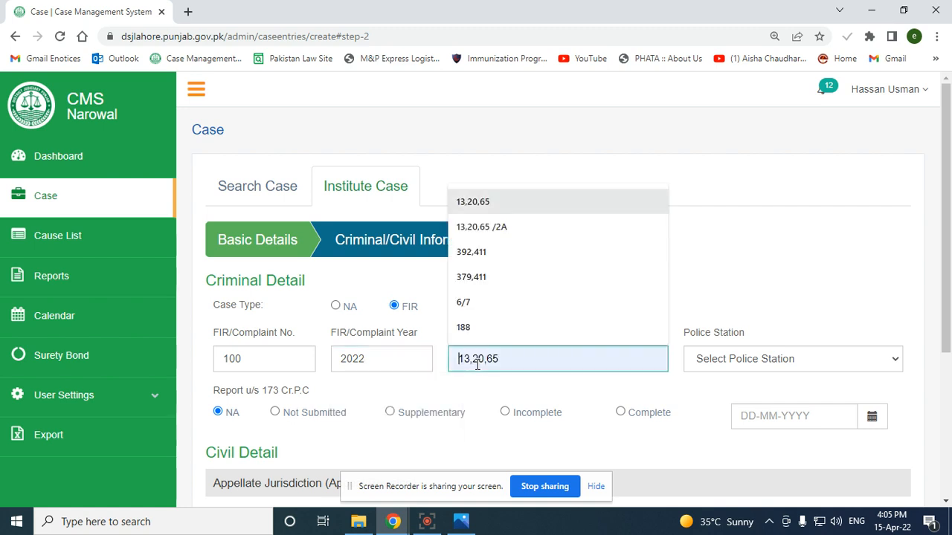
key("Down")
key("Down")
key("Down")
key("Down")
key("Down")
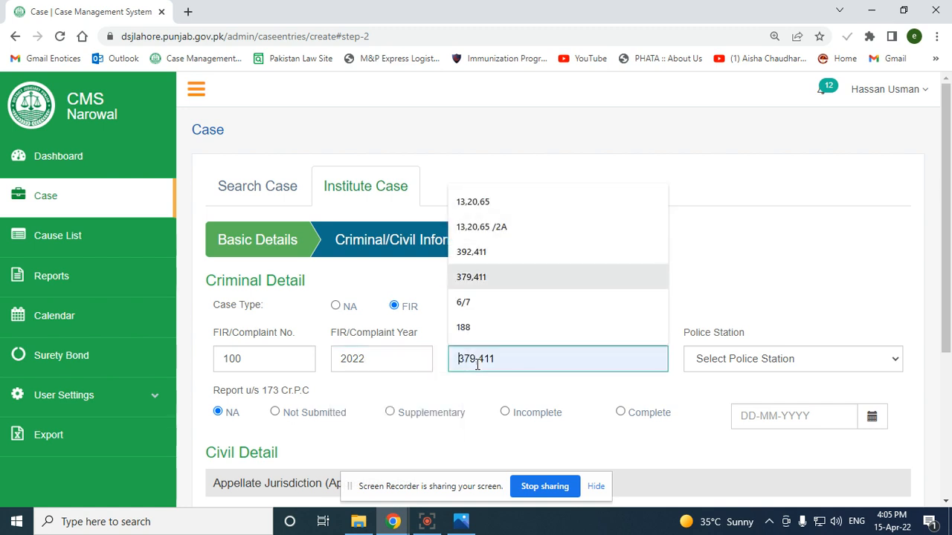
key("Up")
key("Up")
key("Up")
key("Up")
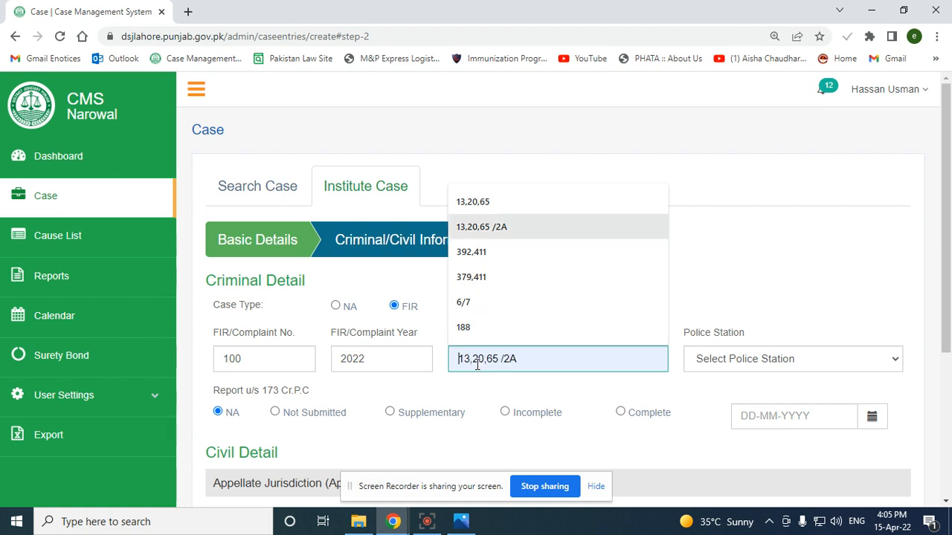
key("Up")
key("Return")
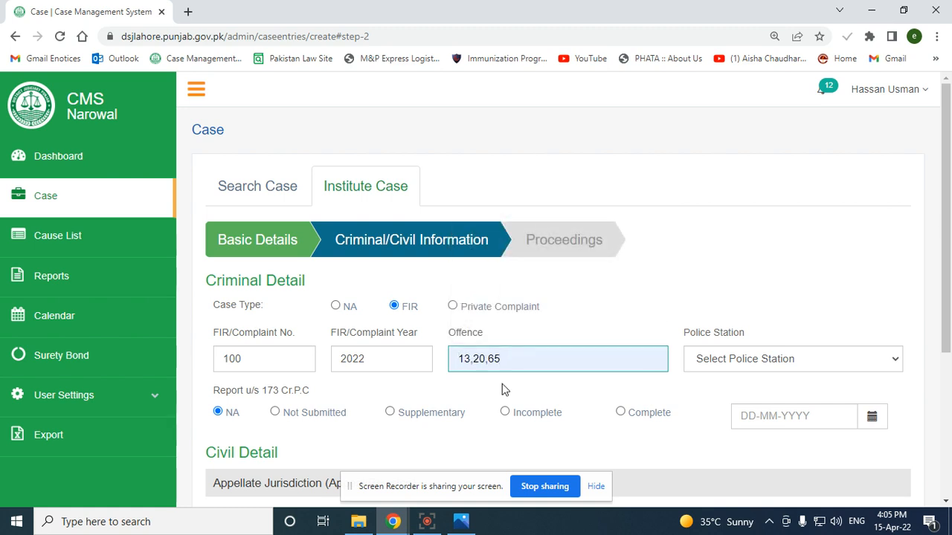
left_click(732, 367)
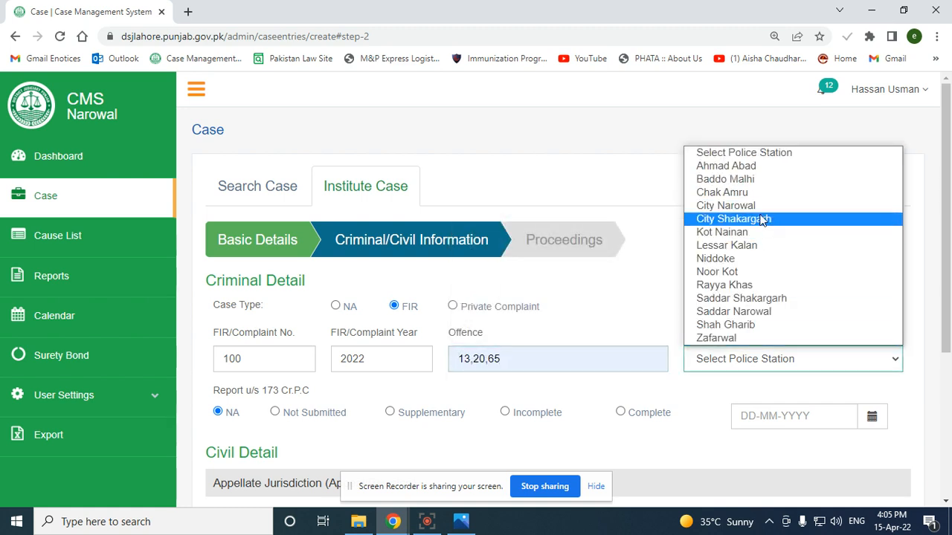
left_click(784, 166)
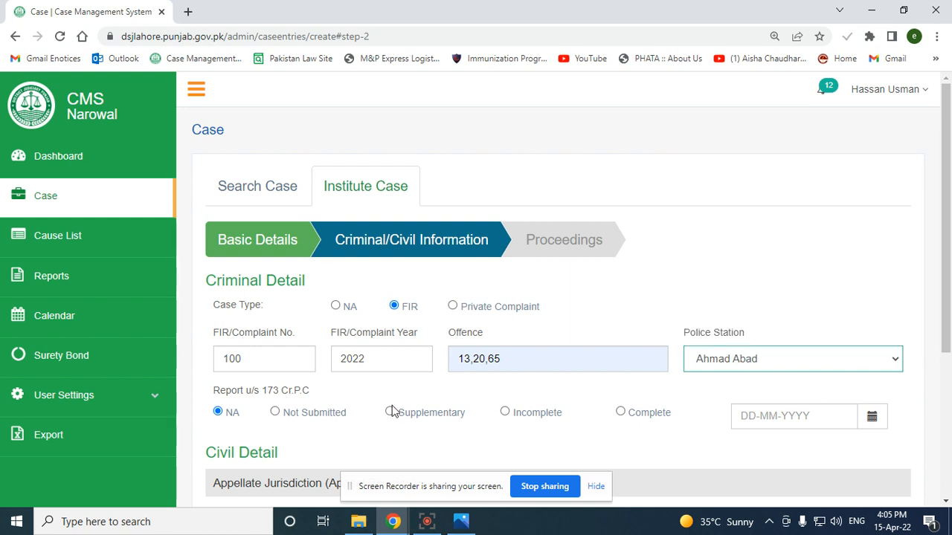
Mark Report u/s 173 Cr.P.C Incomplete dated 15-04-2022 and continue to Case Proceeding
scroll(372, 414, "down", 1)
left_click_drag(214, 320, 309, 325)
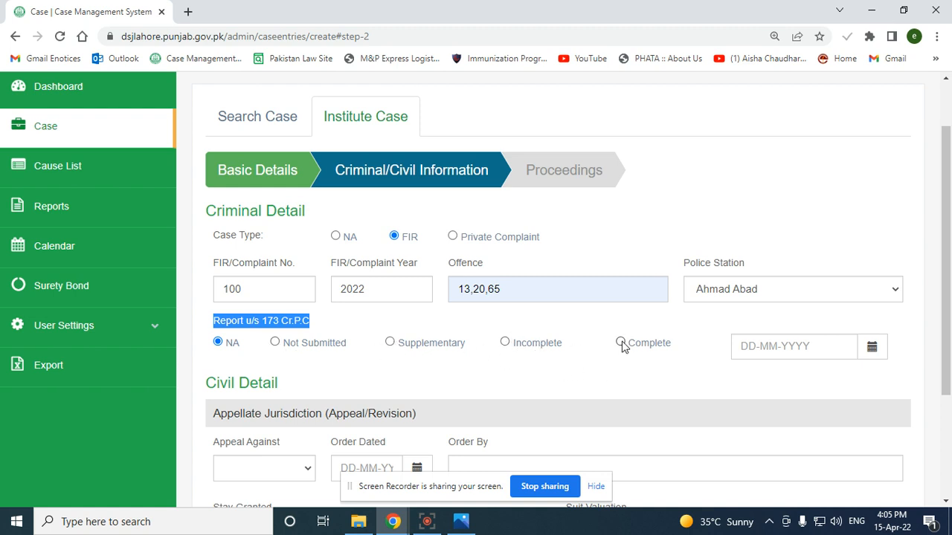
left_click(541, 358)
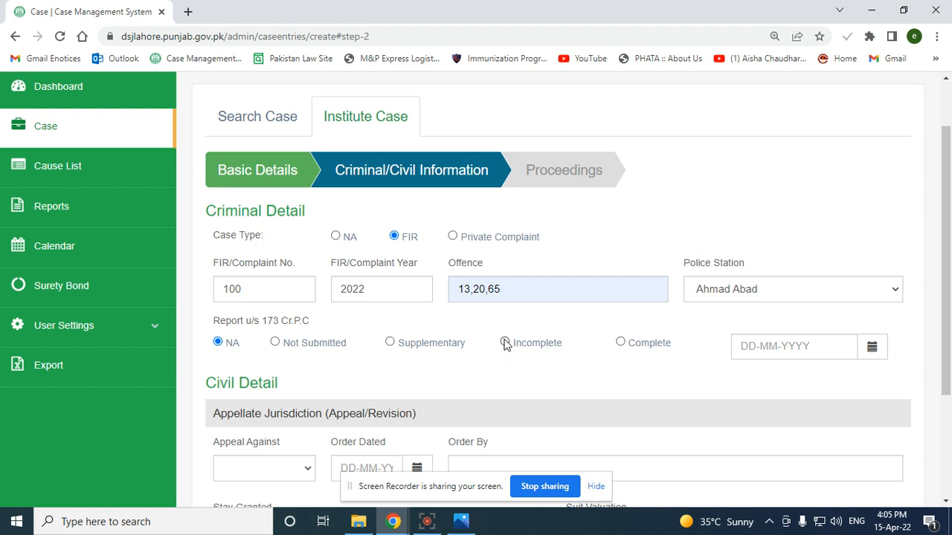
left_click(505, 343)
left_click(755, 345)
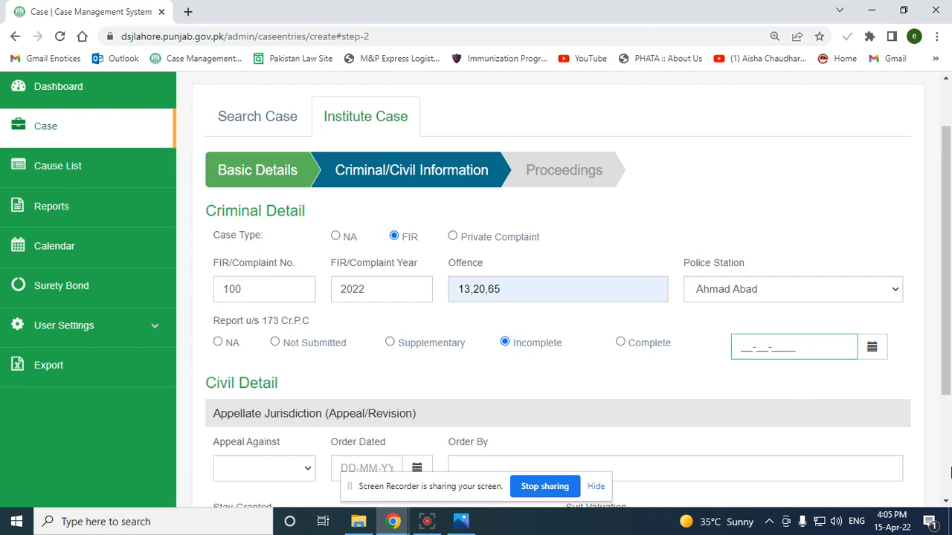
type("15-04-2022")
scroll(692, 383, "down", 2)
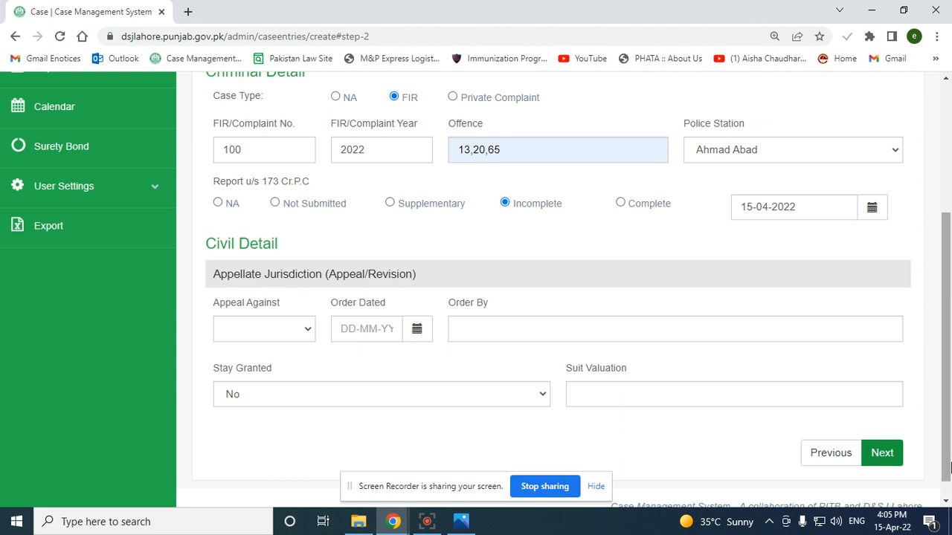
left_click(885, 455)
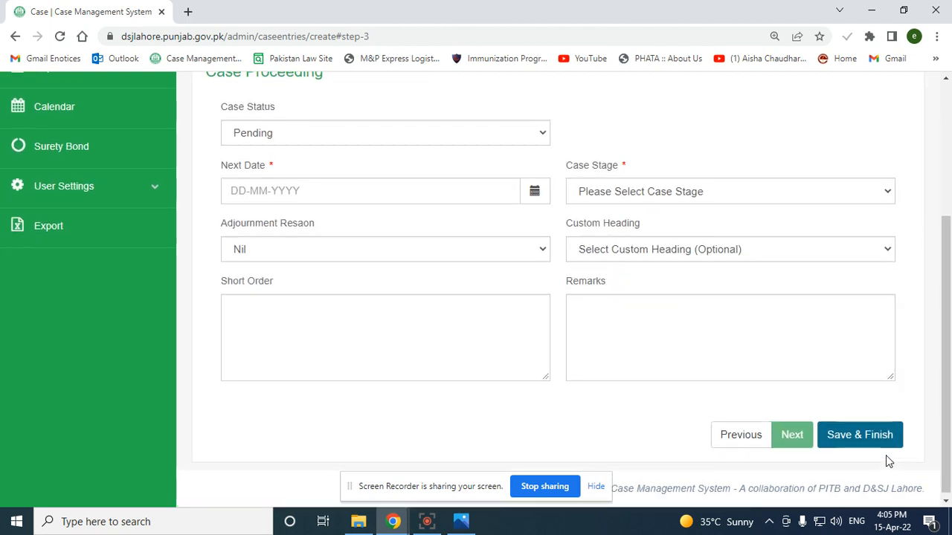
Set the next hearing date to 19-04-2022 and the case stage to Summon
left_click(292, 138)
left_click(290, 192)
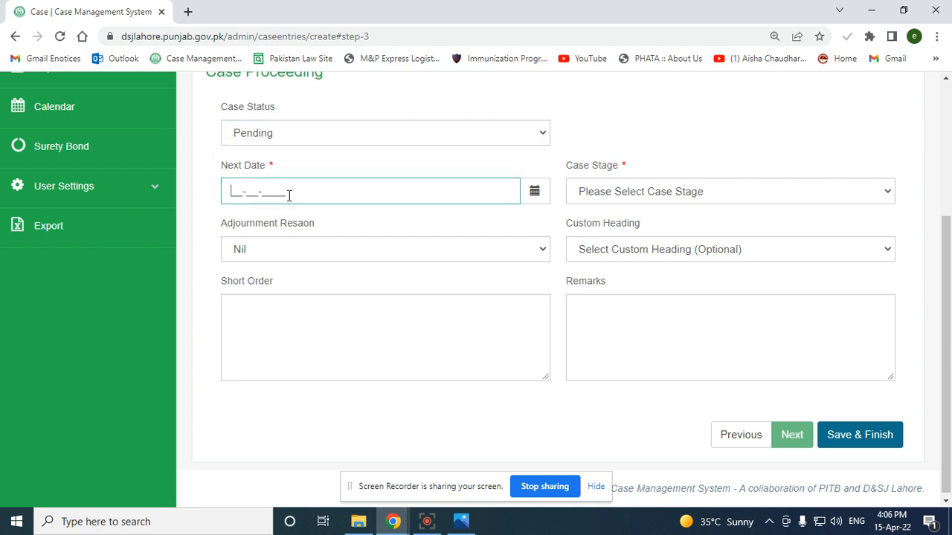
type("19-04-")
left_click(775, 154)
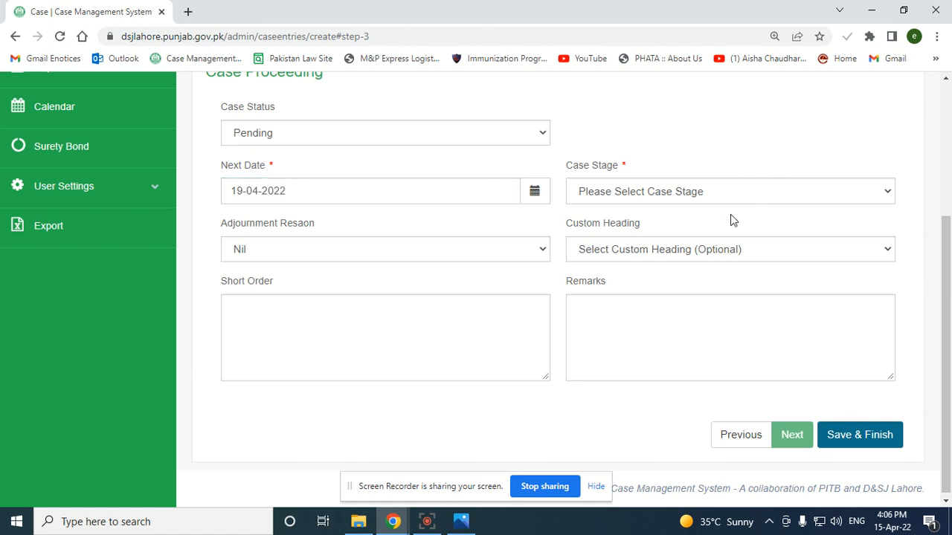
left_click(677, 194)
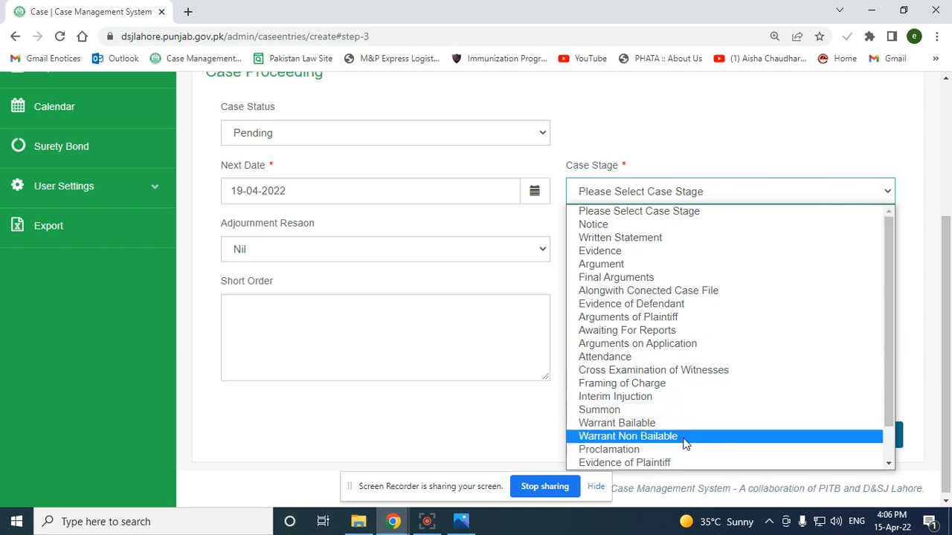
scroll(684, 442, "down", 1)
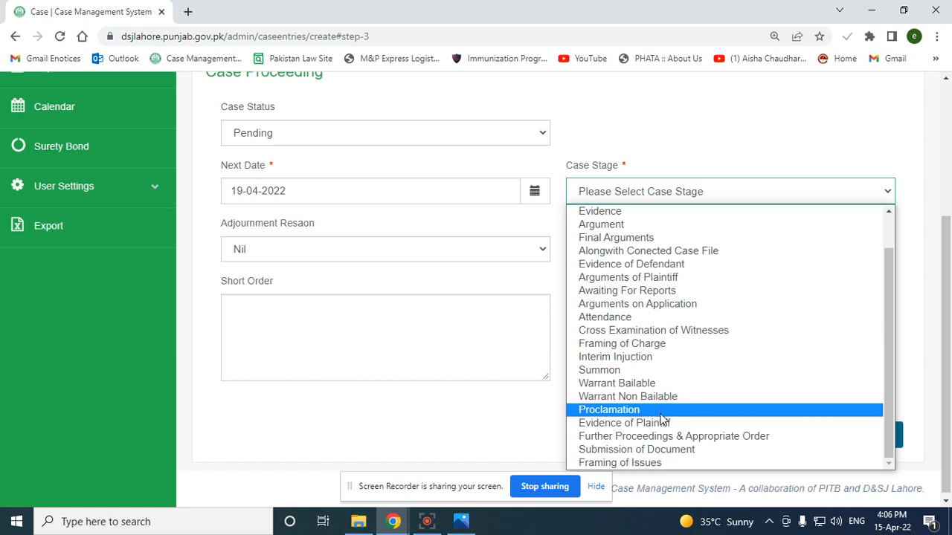
left_click(669, 370)
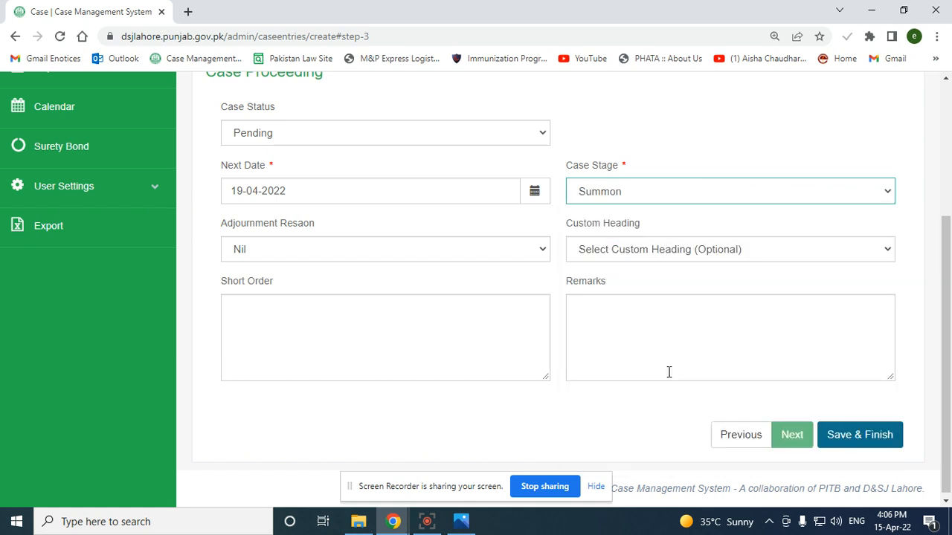
Leave the adjournment reason as Nil and set the custom heading to Summon
left_click(350, 251)
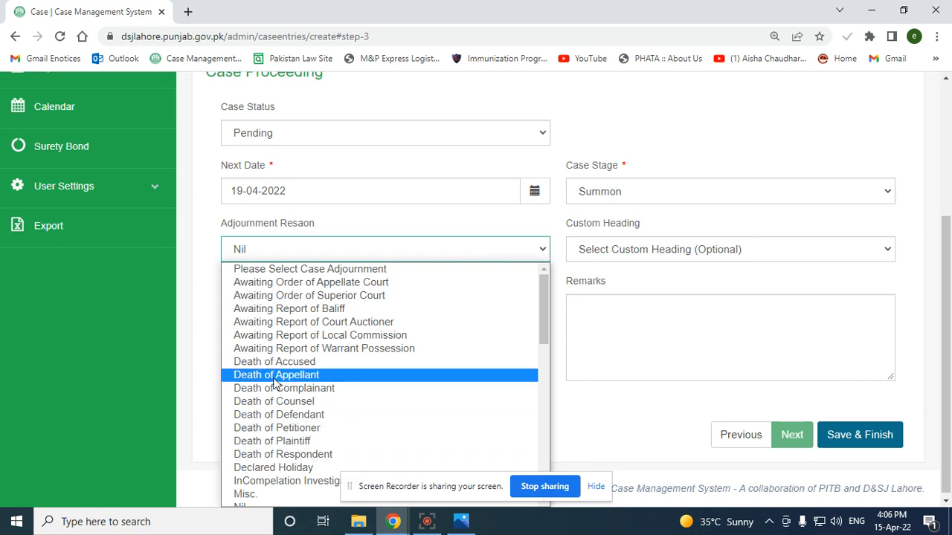
left_click(612, 266)
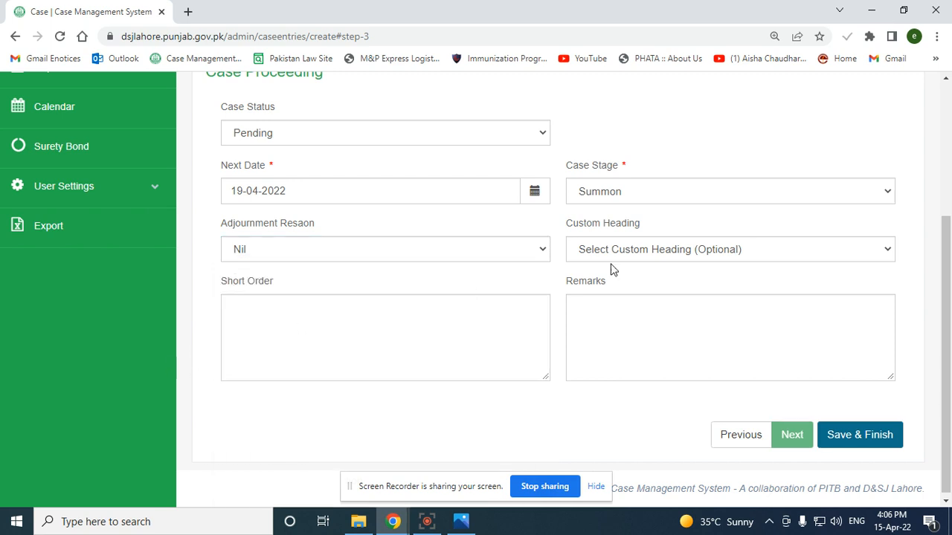
left_click(683, 254)
scroll(694, 327, "down", 2)
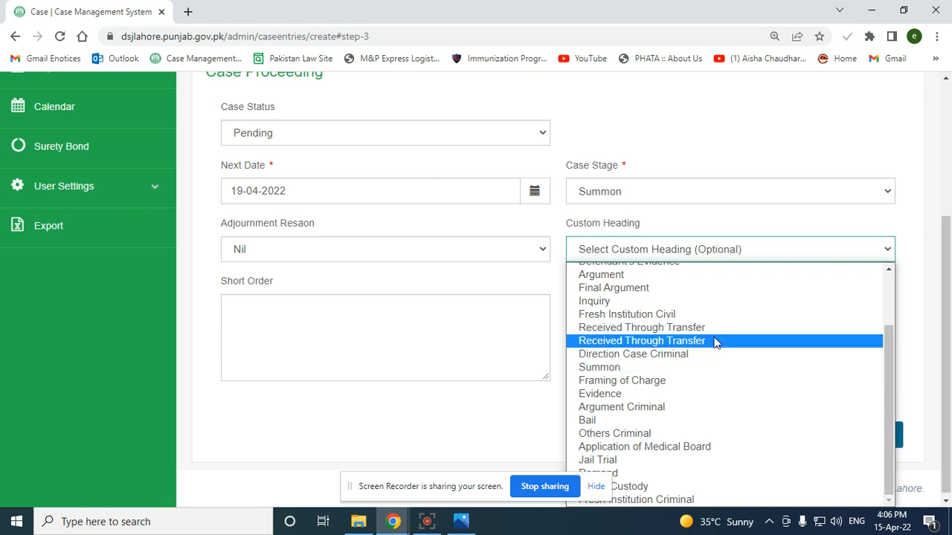
scroll(713, 342, "up", 2)
scroll(667, 371, "down", 2)
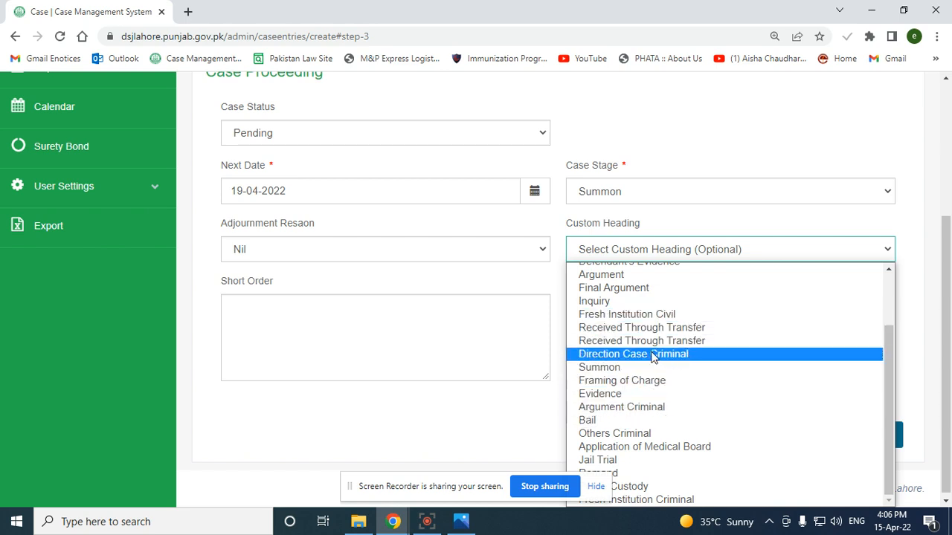
left_click(612, 369)
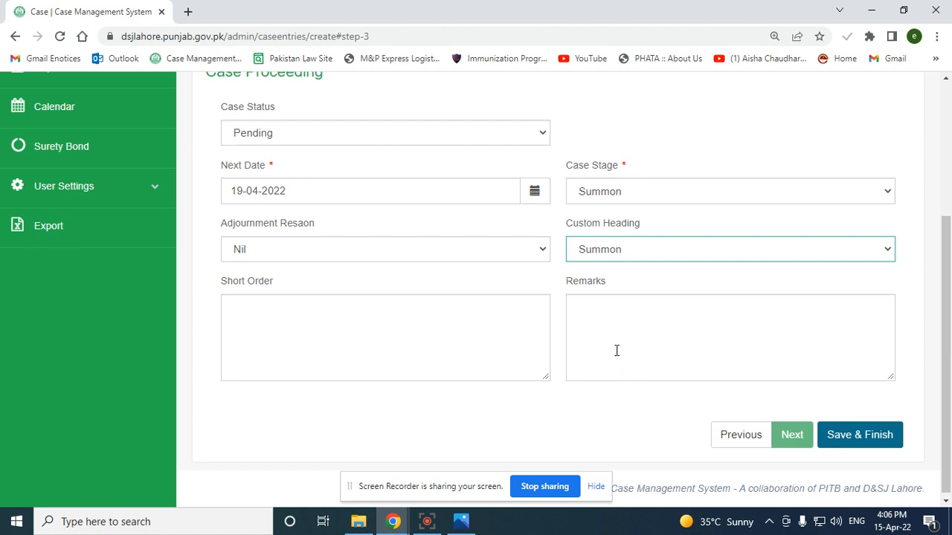
left_click(321, 323)
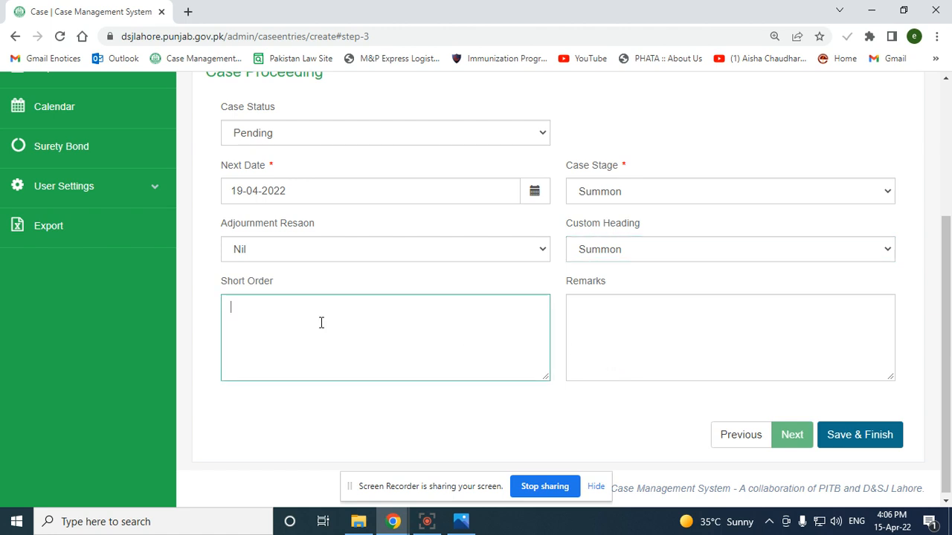
Save and finish the case, pasting the copied case number into a new browser tab
left_click(848, 442)
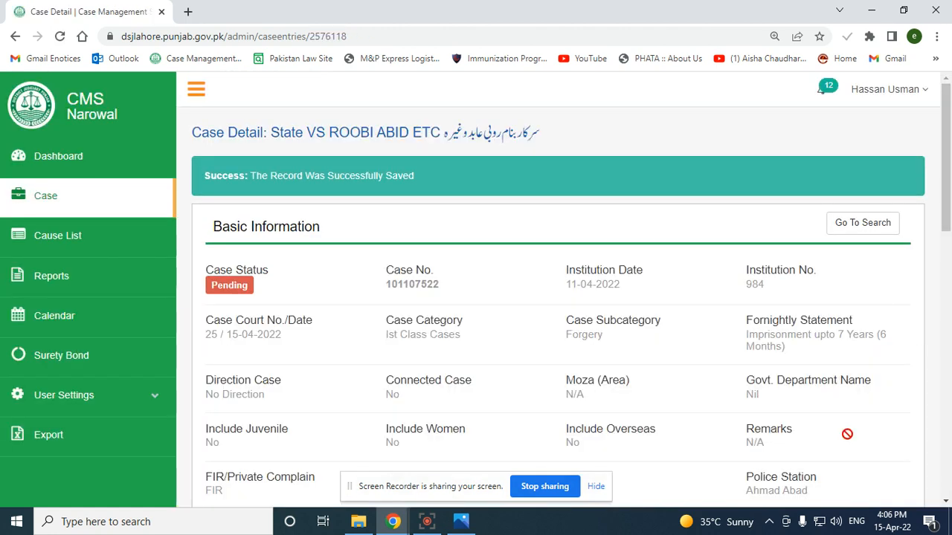
left_click(187, 11)
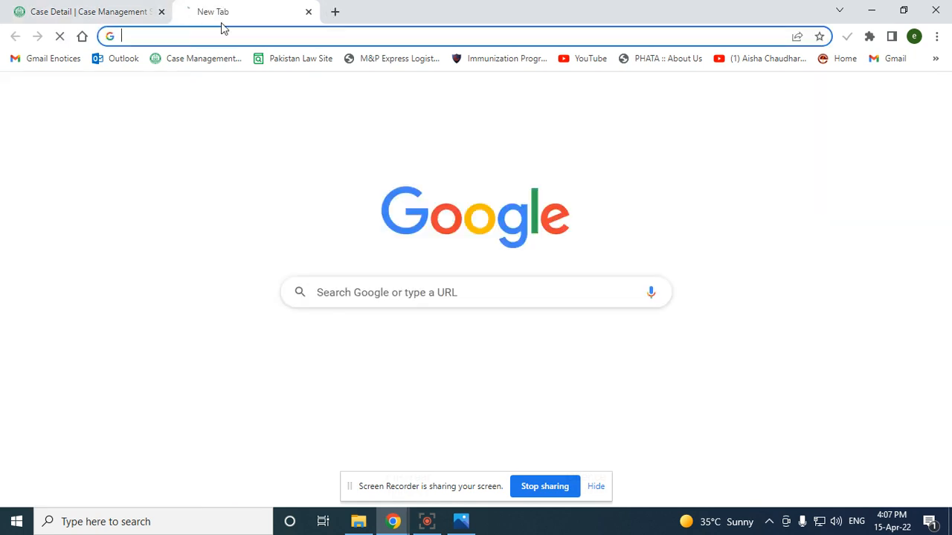
right_click(232, 35)
left_click(286, 124)
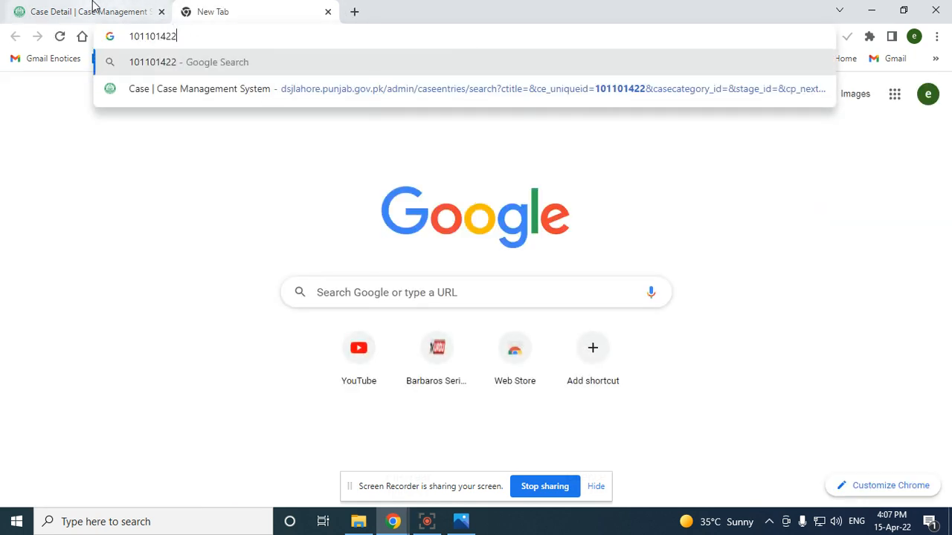
left_click(89, 11)
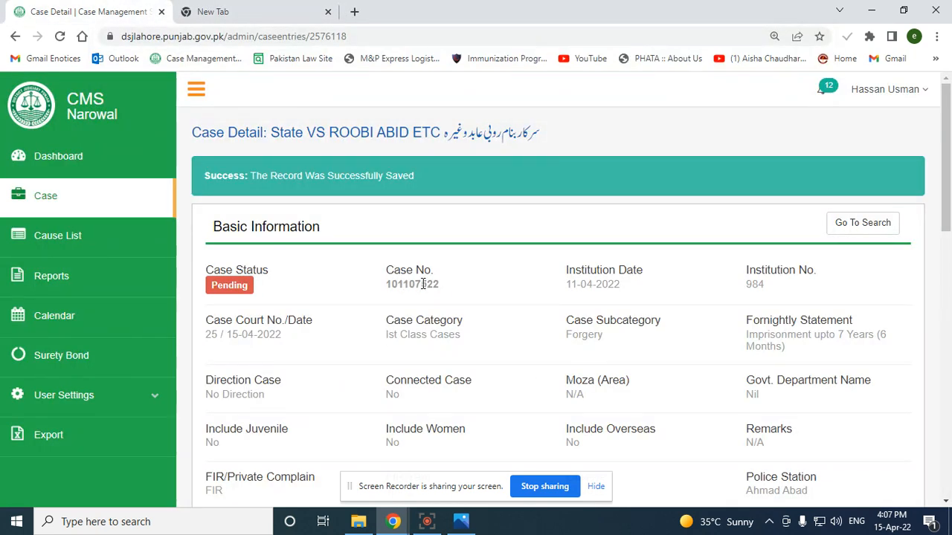
Review the Case Detail page, including the Case History entry 19-04-2022, Summon, Nil
scroll(733, 323, "down", 5)
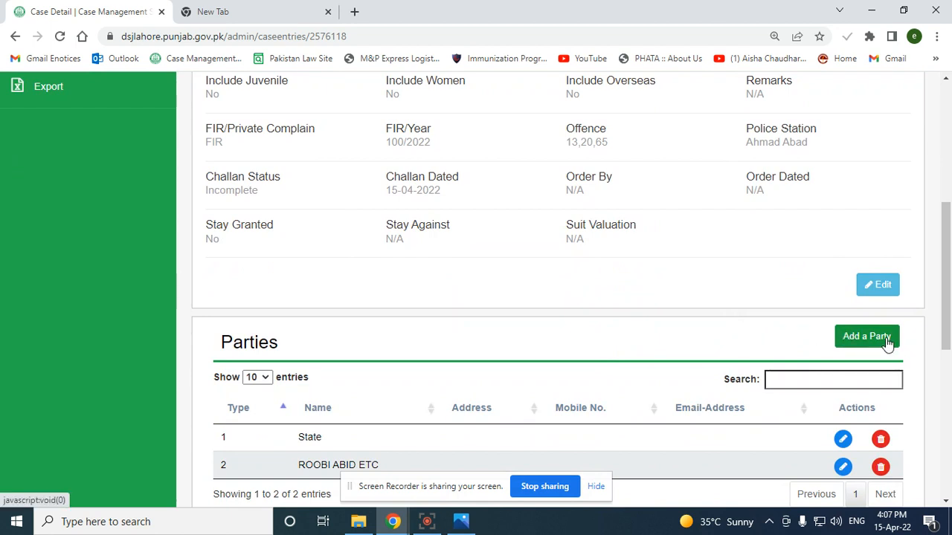
scroll(485, 461, "down", 1)
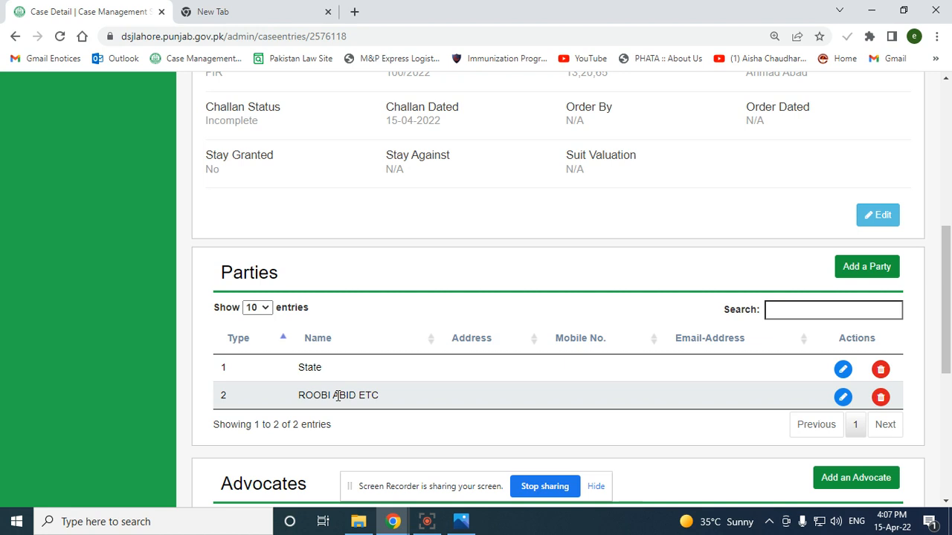
scroll(411, 389, "down", 3)
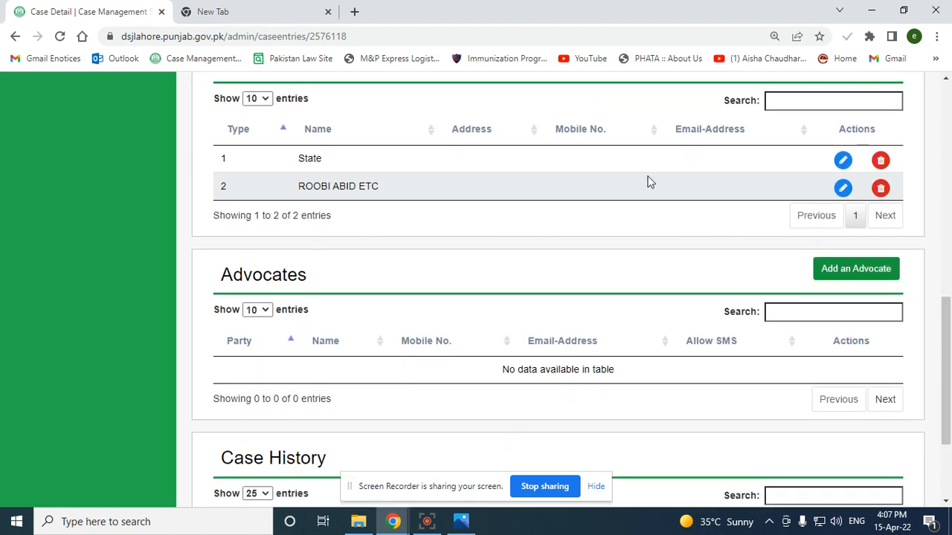
scroll(805, 249, "up", 2)
scroll(806, 335, "down", 2)
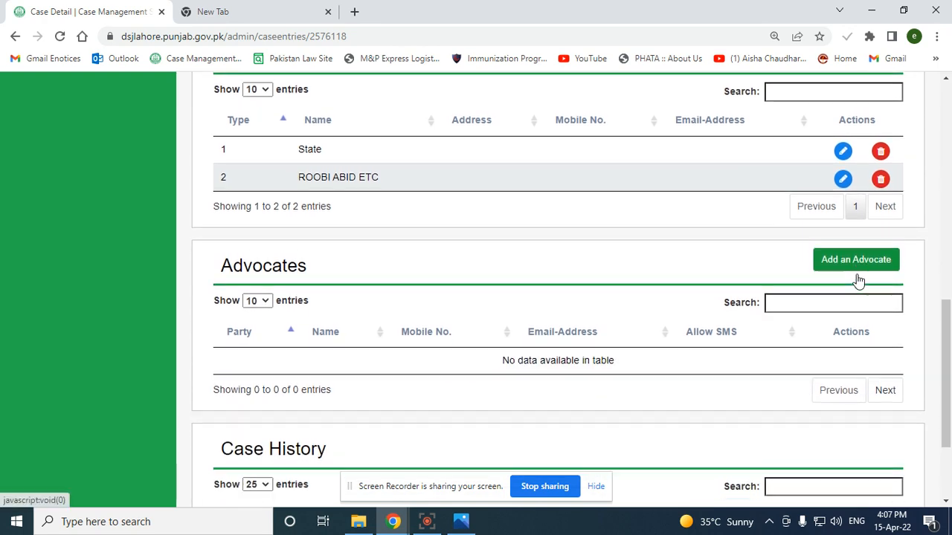
scroll(857, 279, "down", 2)
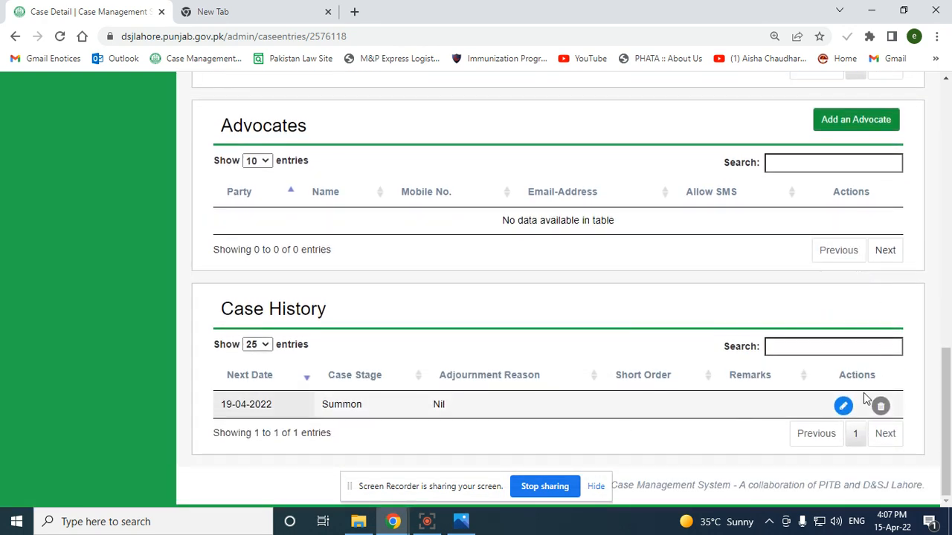
scroll(862, 399, "up", 10)
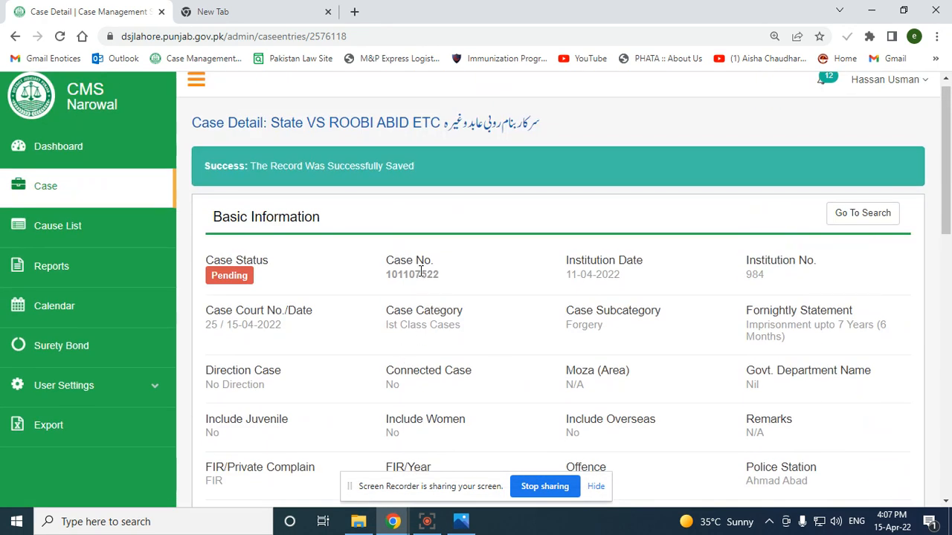
double_click(421, 273)
right_click(413, 278)
left_click(430, 292)
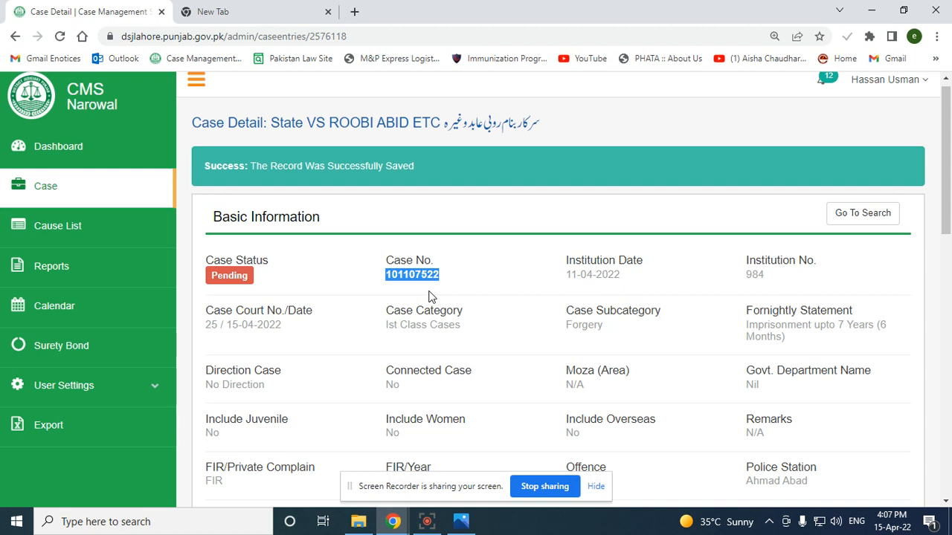
right_click(425, 278)
left_click(446, 291)
left_click(41, 190)
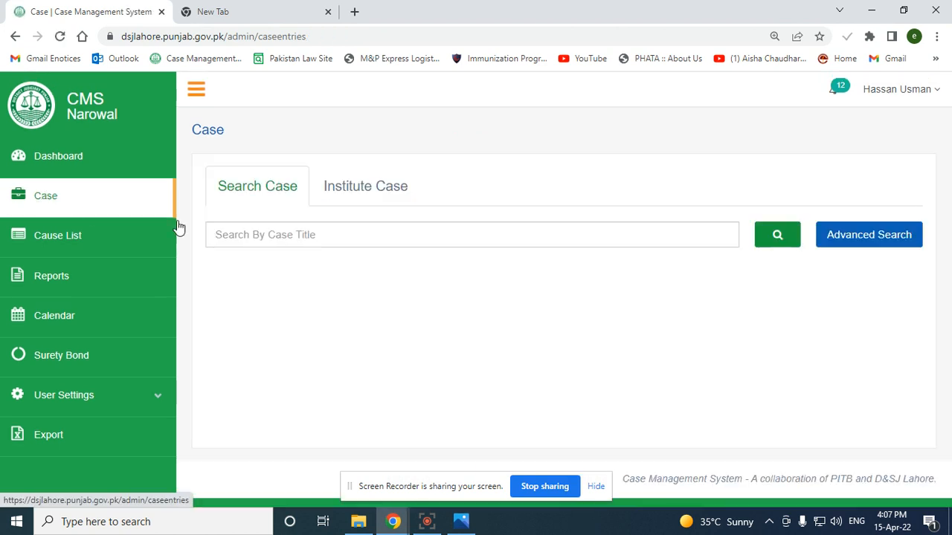
left_click(852, 240)
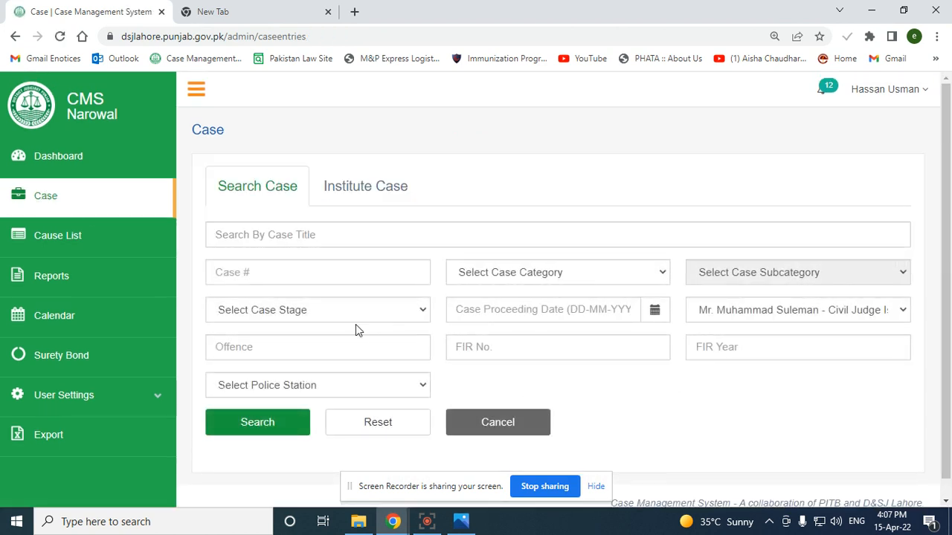
left_click(320, 272)
right_click(321, 273)
left_click(408, 380)
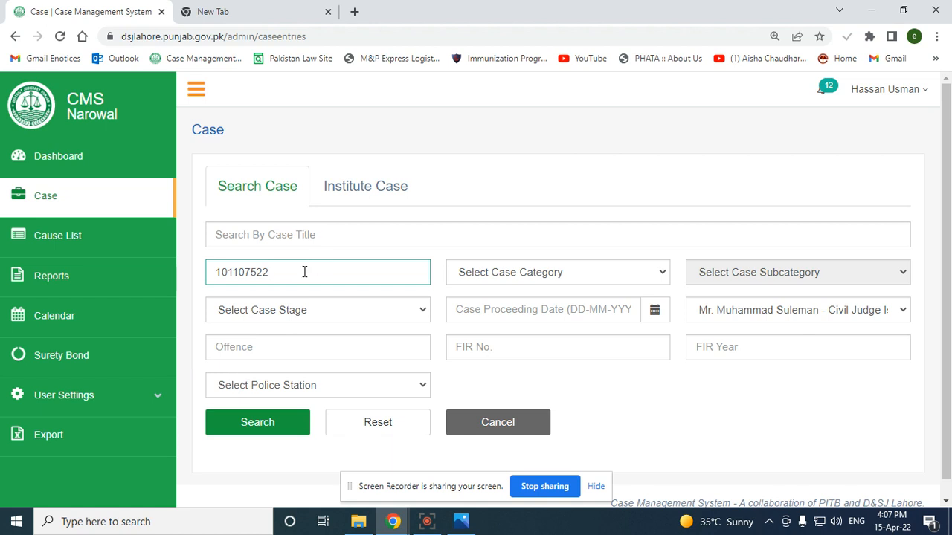
key("ctrl+a")
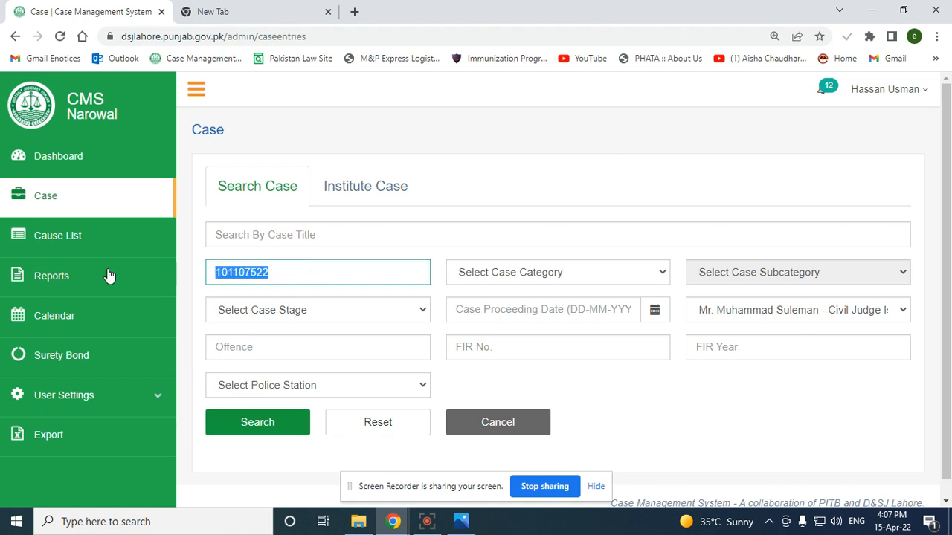
left_click(267, 422)
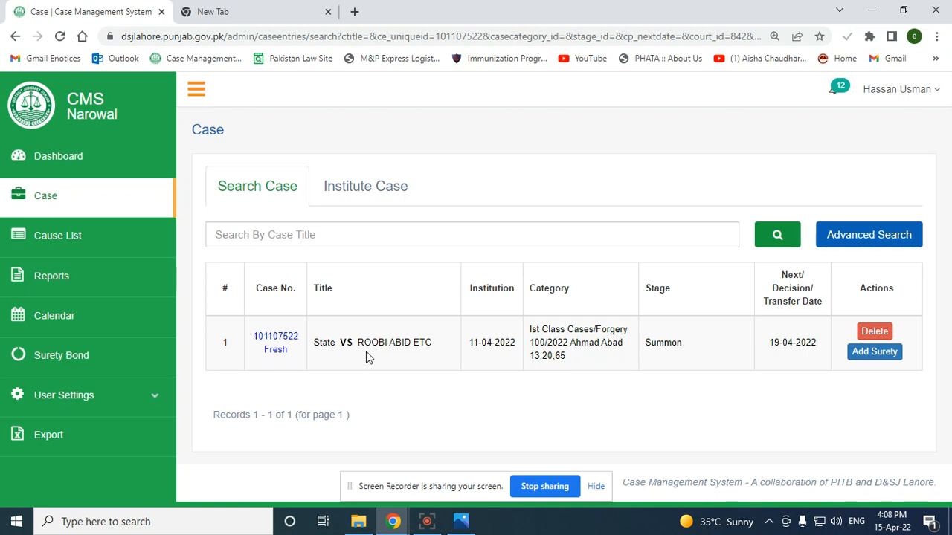
left_click(65, 202)
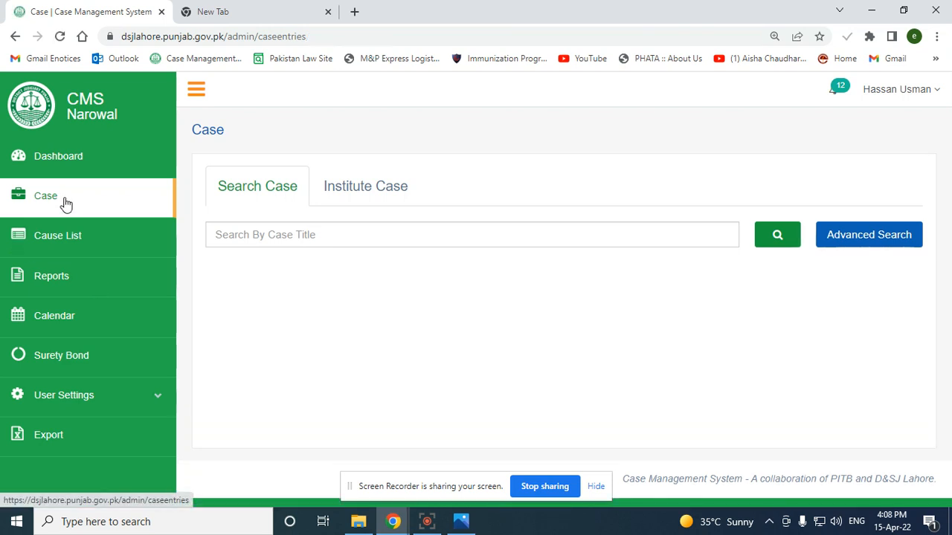
Open the Cause List form and leave the list type on Category after trying Special Category
left_click(47, 197)
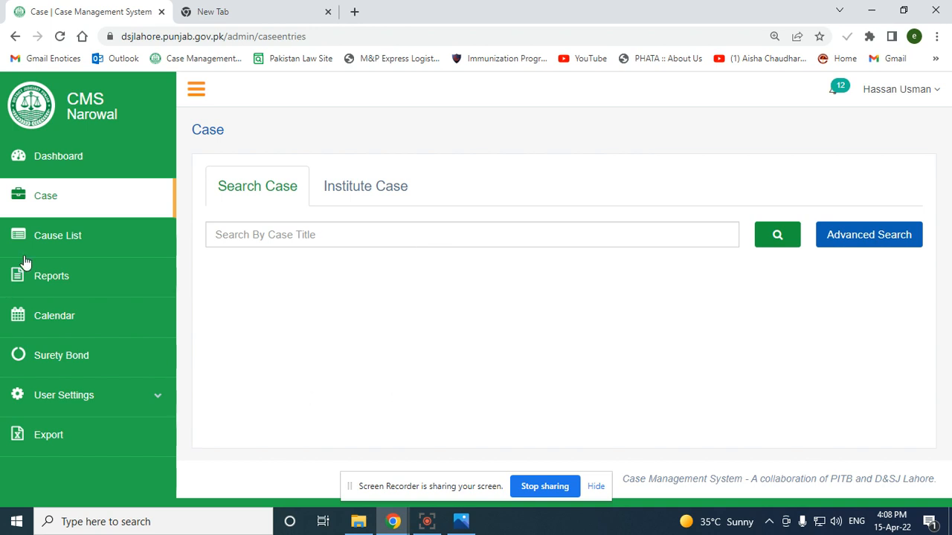
left_click(64, 236)
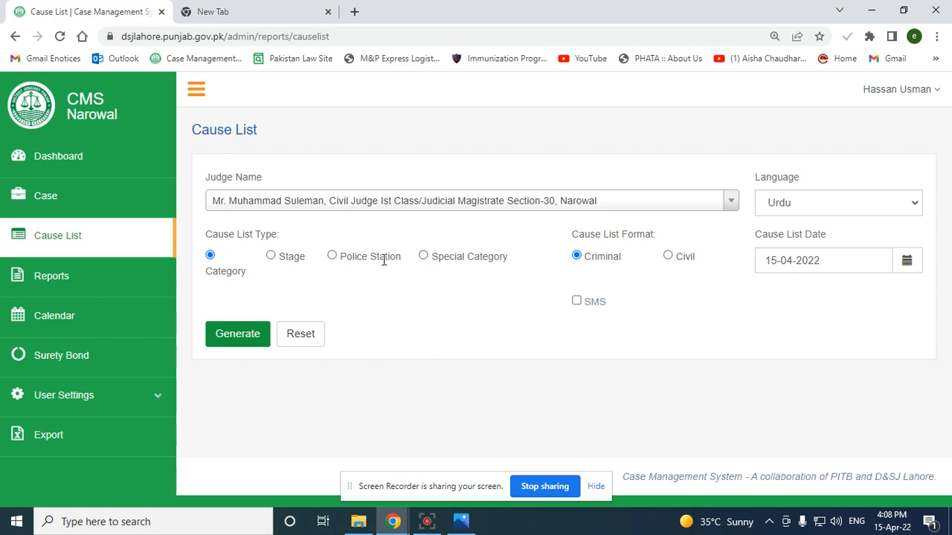
left_click(423, 255)
left_click(211, 256)
Generate the Urdu category-wise cause list for 15-04-2022 and scroll through its cases
left_click(233, 343)
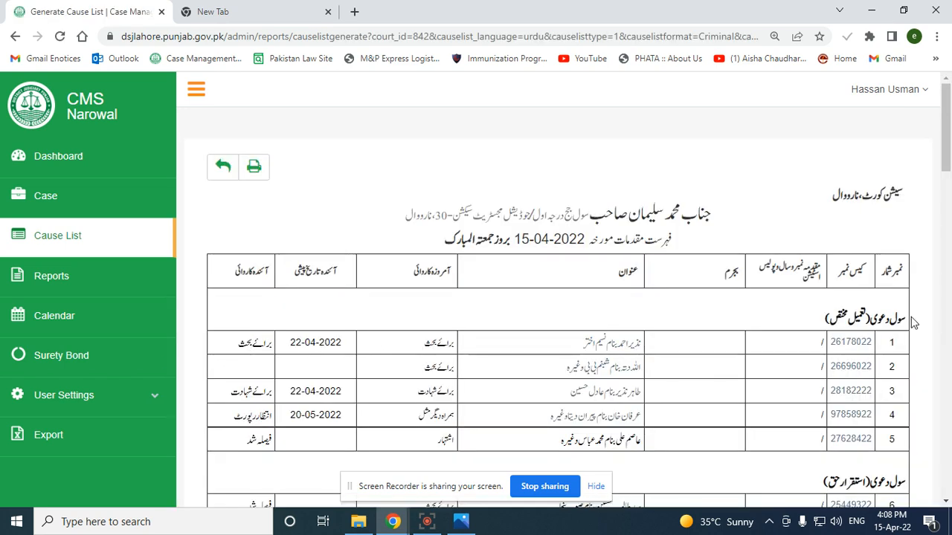
left_click_drag(896, 319, 818, 329)
scroll(816, 331, "down", 1)
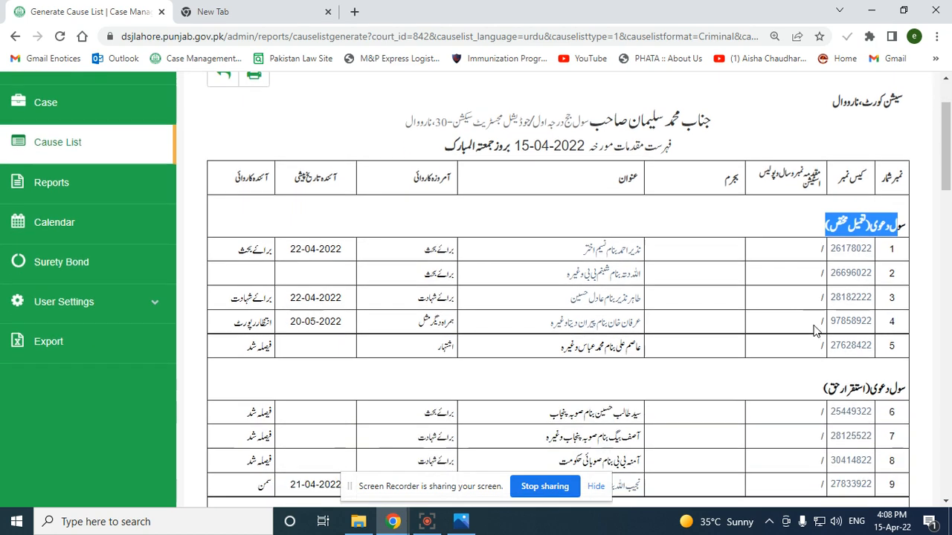
scroll(815, 331, "down", 1)
scroll(761, 353, "down", 3)
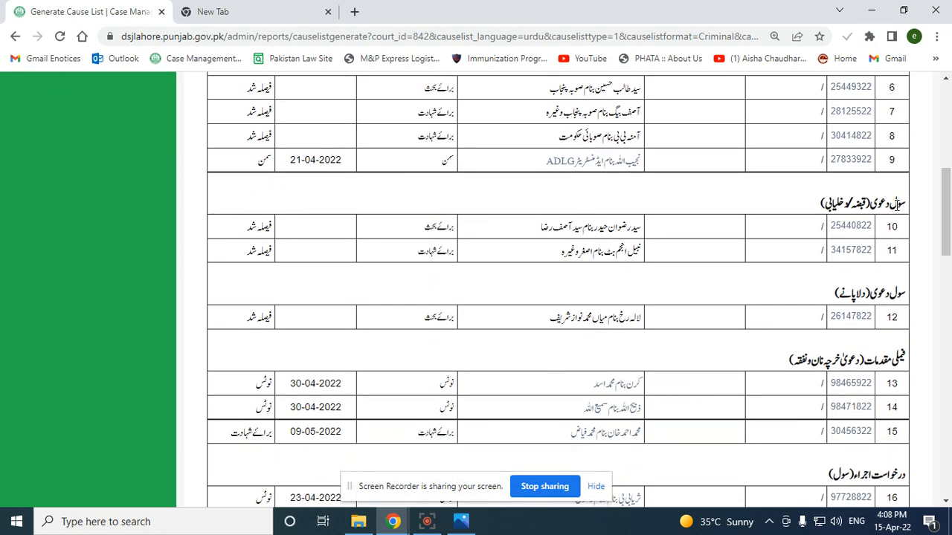
scroll(857, 315, "down", 3)
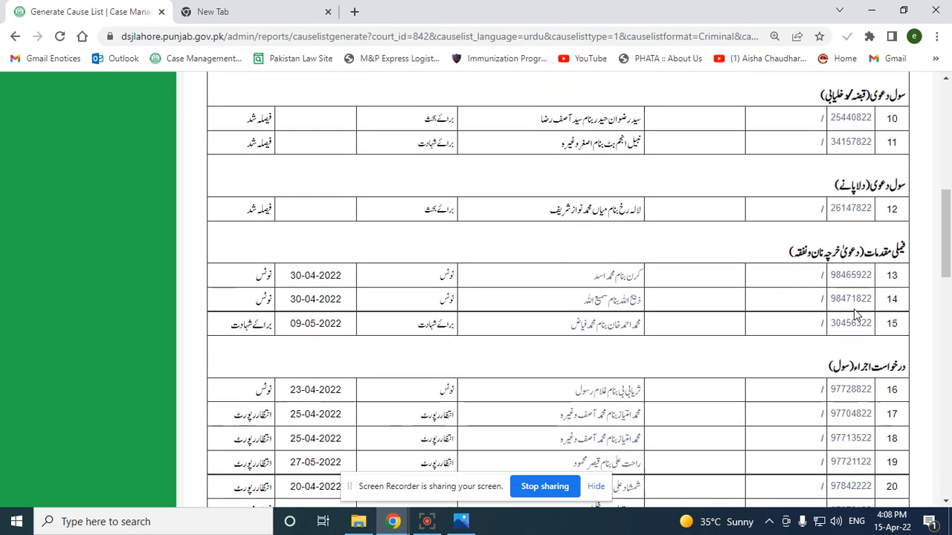
scroll(856, 315, "down", 12)
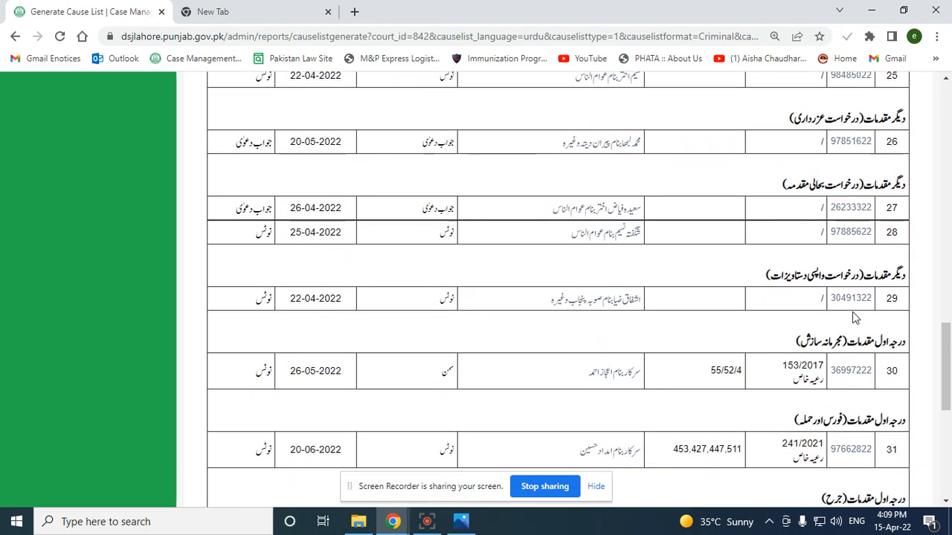
scroll(854, 318, "down", 2)
scroll(854, 317, "up", 11)
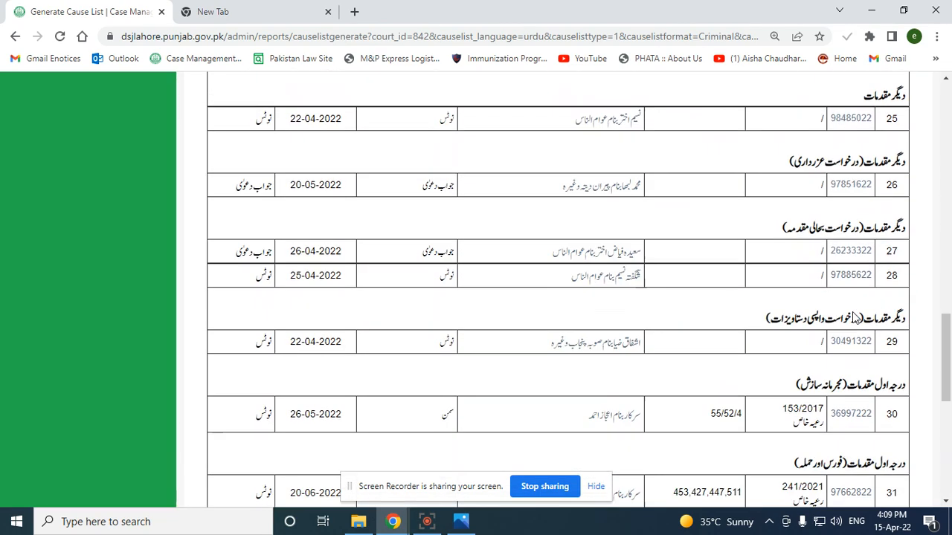
scroll(854, 318, "up", 8)
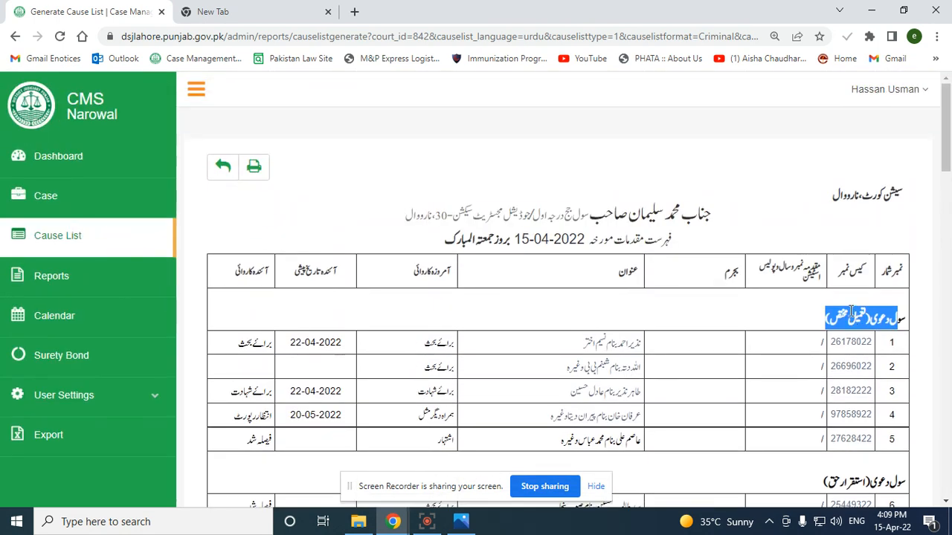
Generate the stage-wise Civil-format Urdu cause list for 15-04-2022 and scroll through its cases
left_click(44, 243)
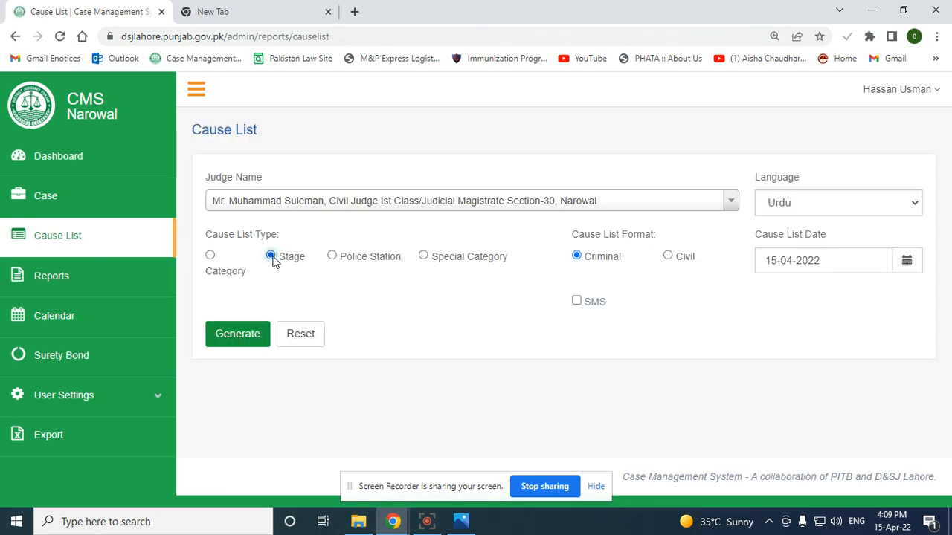
left_click(667, 256)
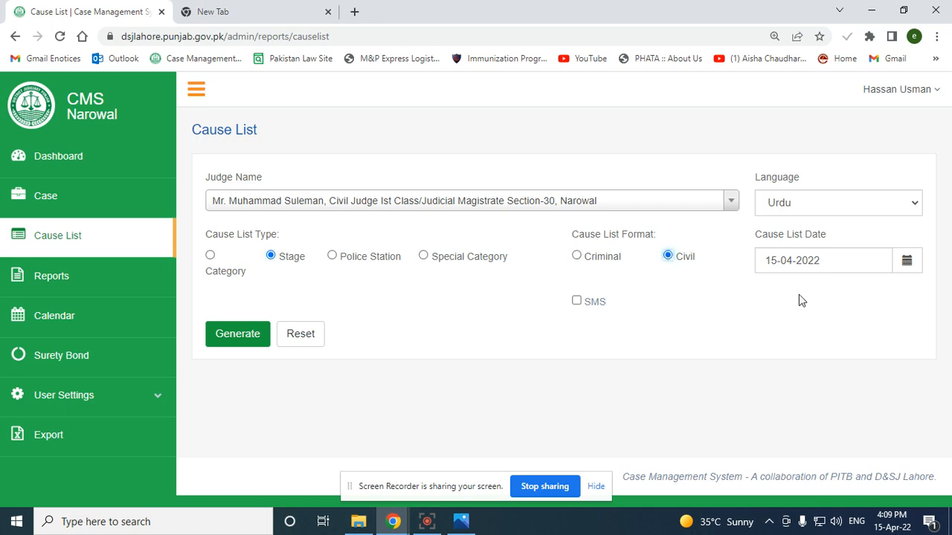
left_click(232, 334)
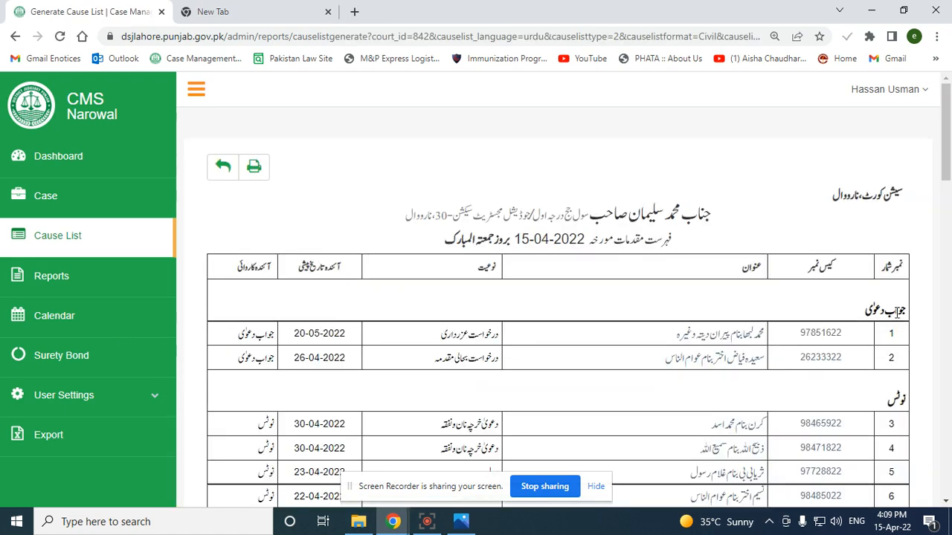
scroll(896, 312, "down", 9)
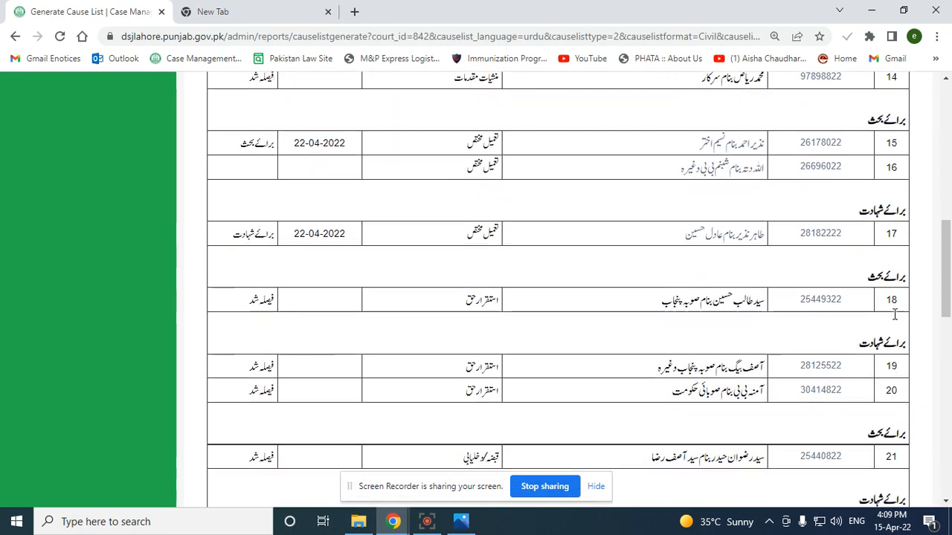
scroll(895, 314, "down", 1)
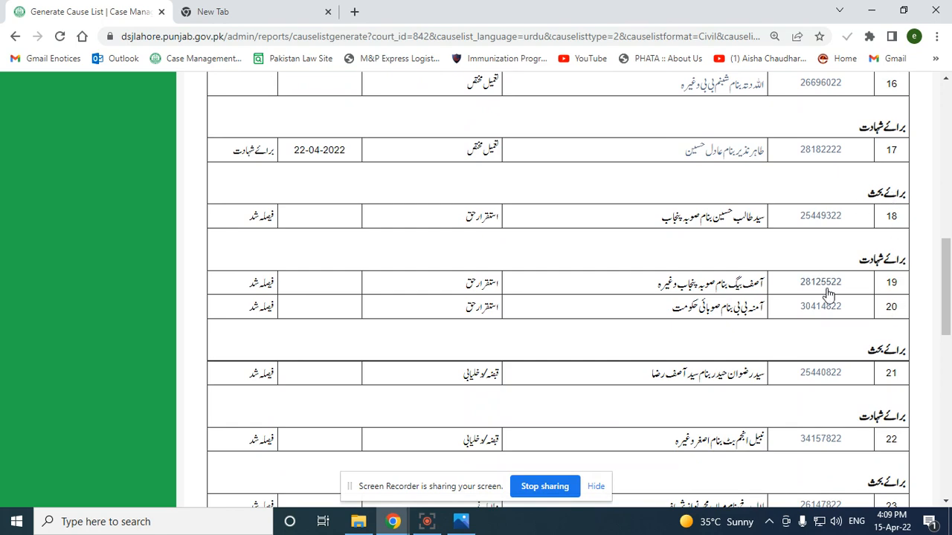
scroll(830, 423, "down", 10)
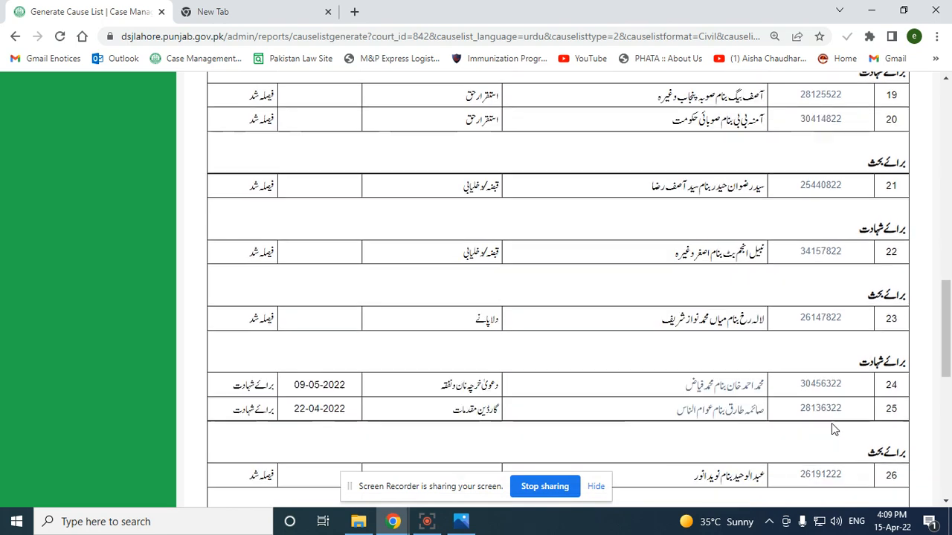
Change the list type to Police Station and generate the Criminal list for 15-04-2022
scroll(833, 420, "up", 9)
scroll(834, 416, "up", 10)
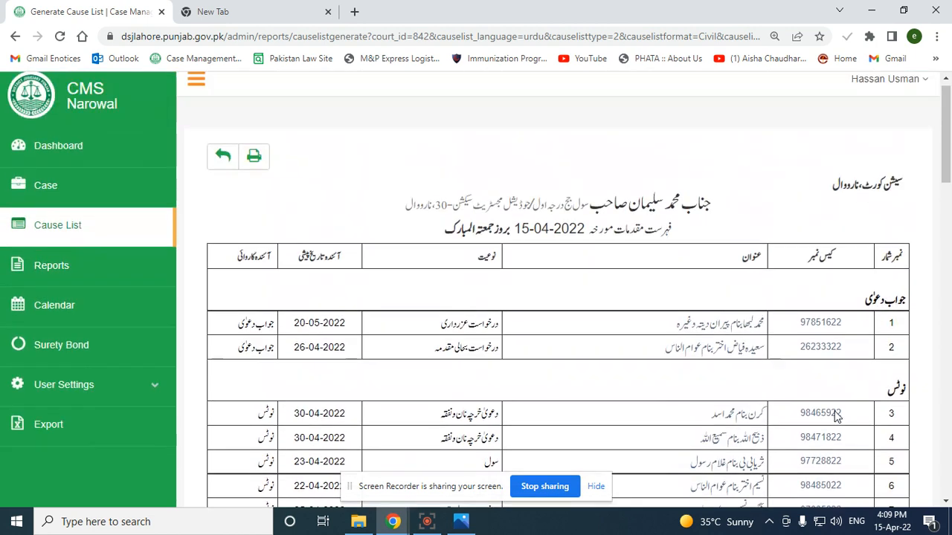
left_click(75, 245)
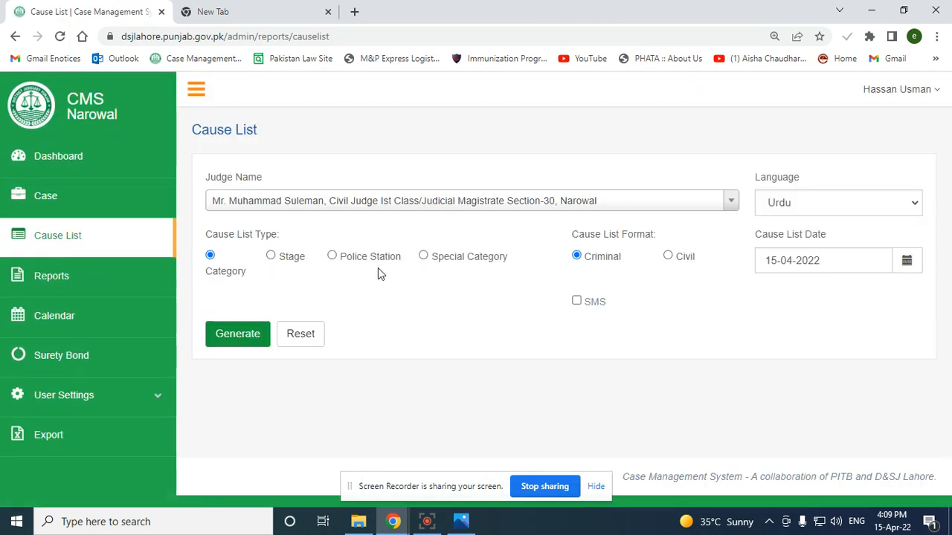
left_click(332, 256)
left_click(237, 333)
Review the 37 cases of the police-station list, then return to the Cause List form
scroll(779, 290, "down", 3)
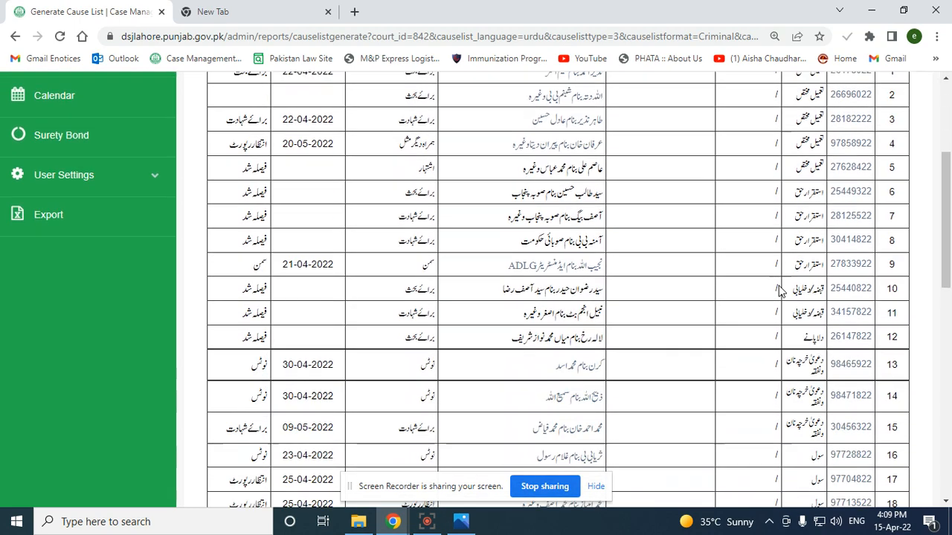
scroll(733, 297, "down", 10)
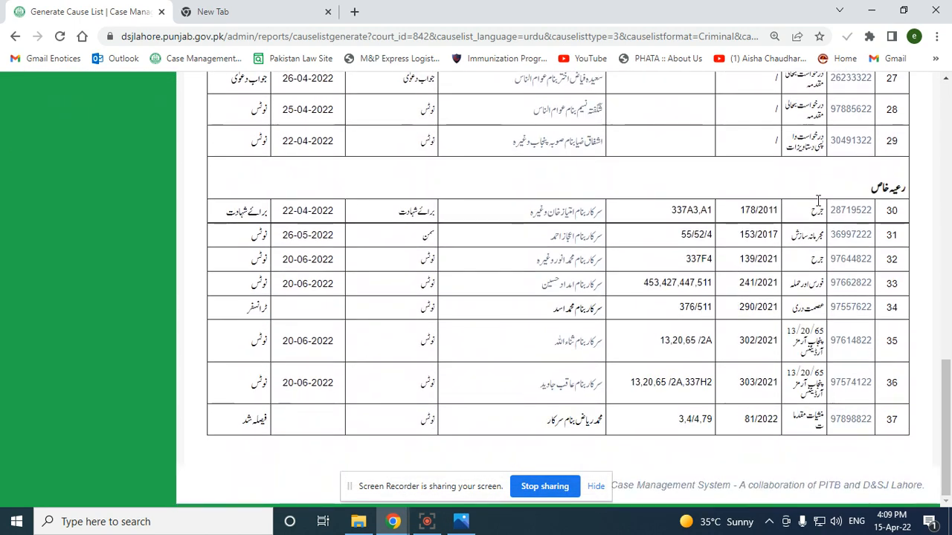
scroll(665, 339, "up", 6)
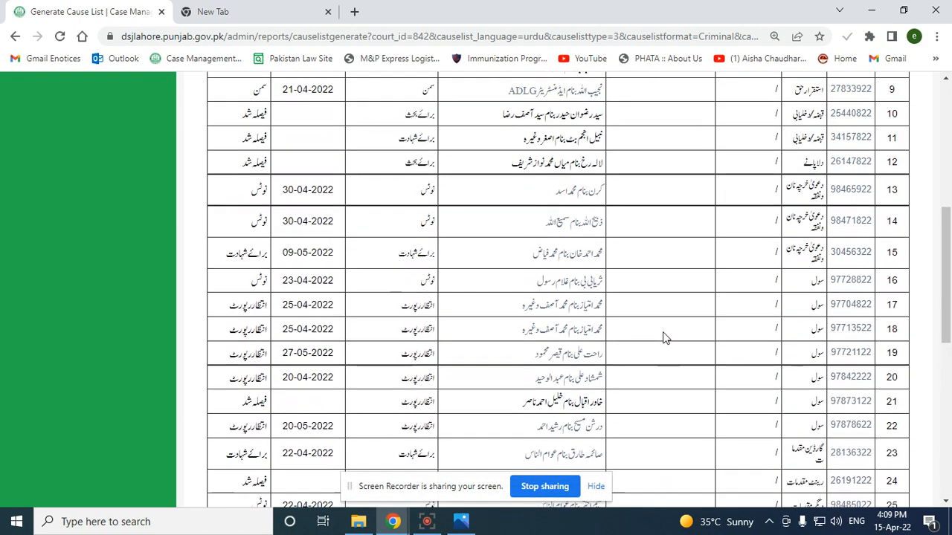
scroll(662, 333, "down", 6)
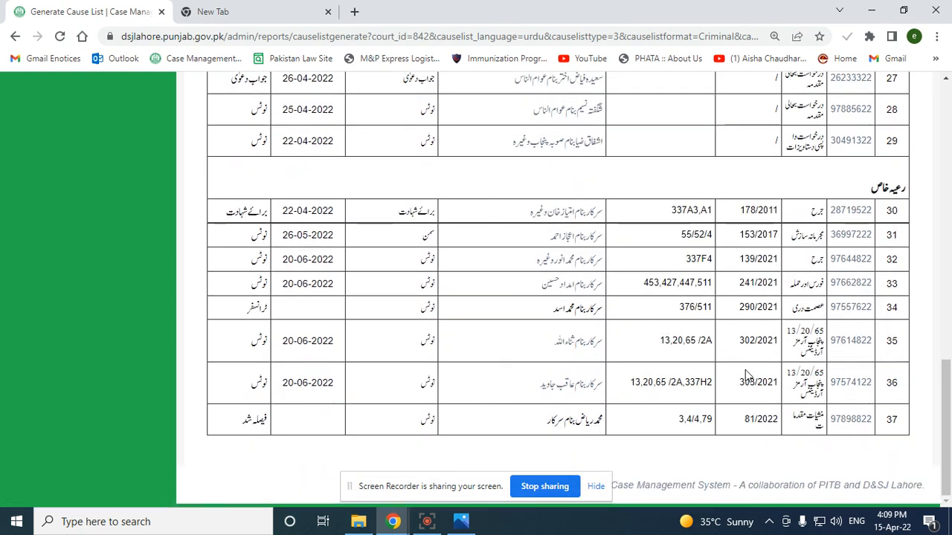
scroll(463, 357, "up", 10)
left_click(44, 236)
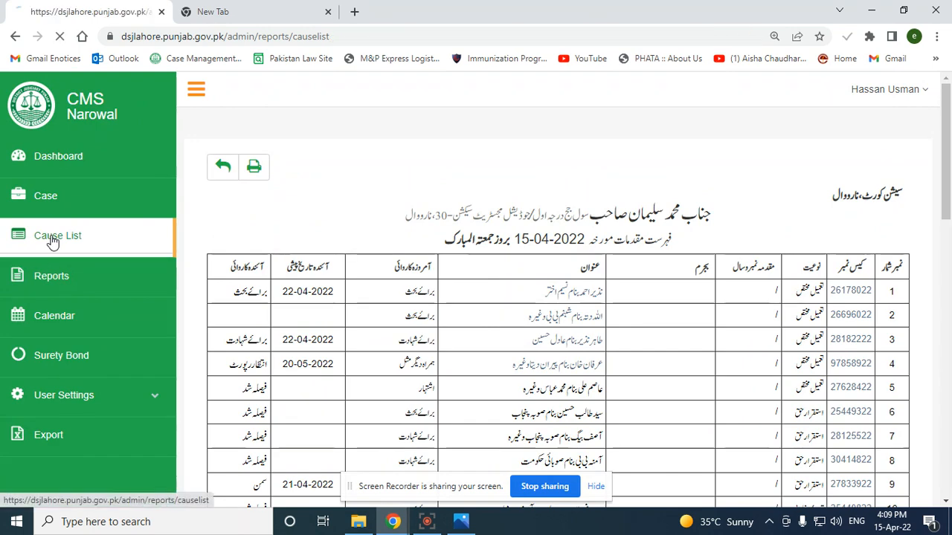
Generate a Special Category, Civil-format cause list dated 16-04-2022
left_click(423, 256)
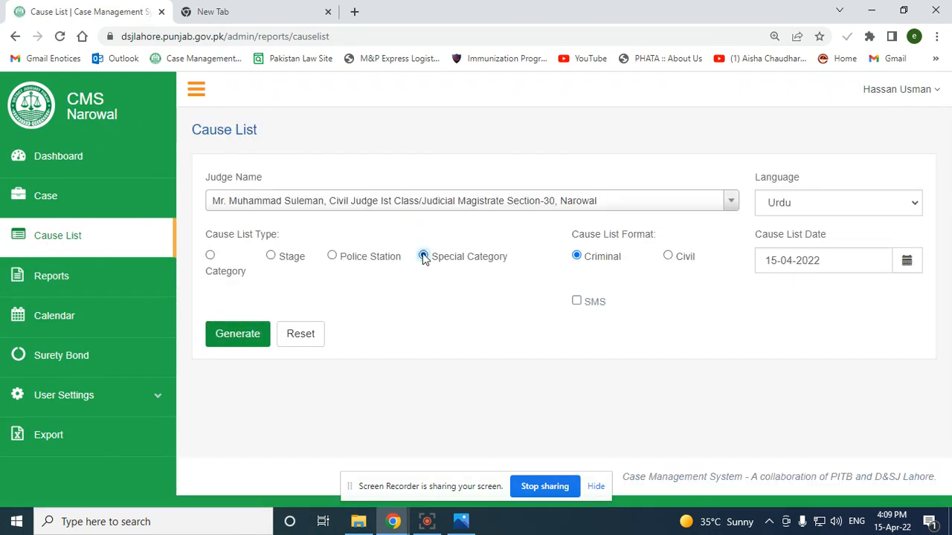
left_click(669, 256)
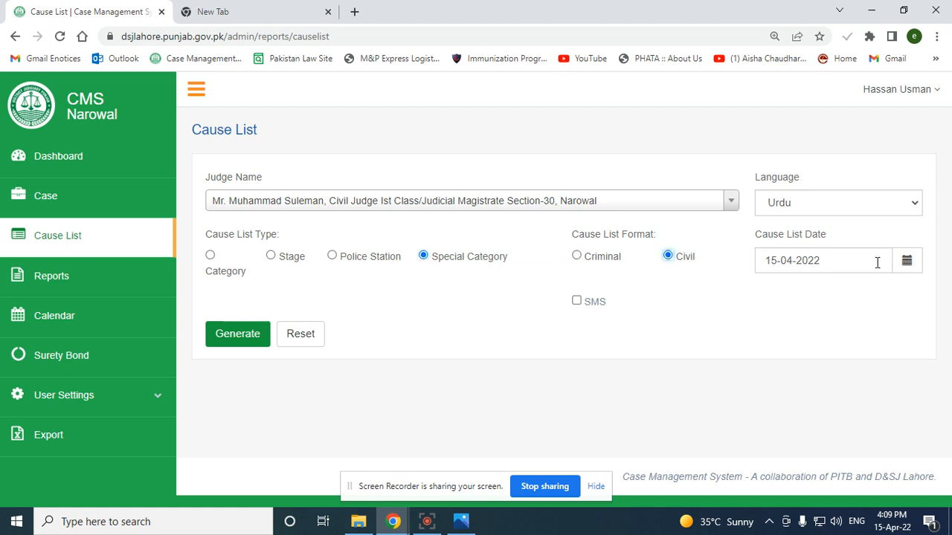
left_click(906, 261)
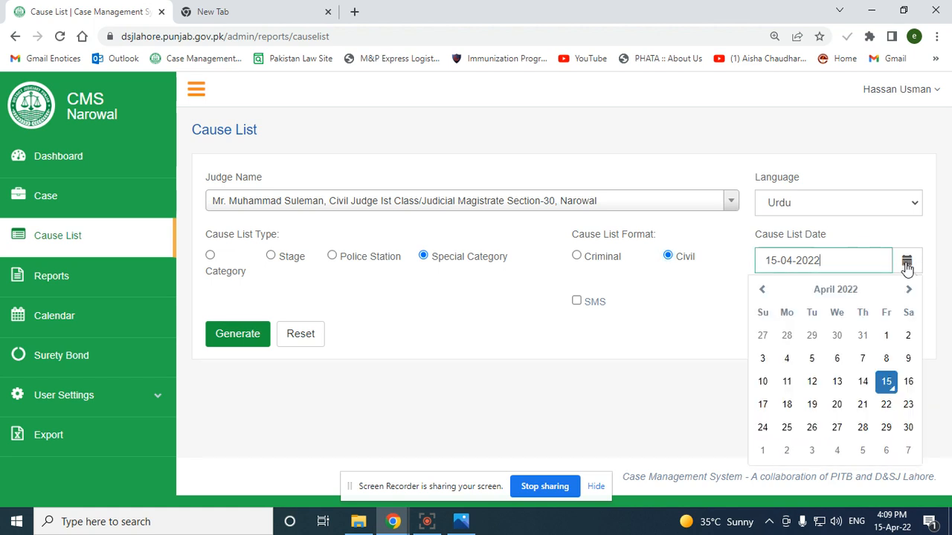
left_click(908, 383)
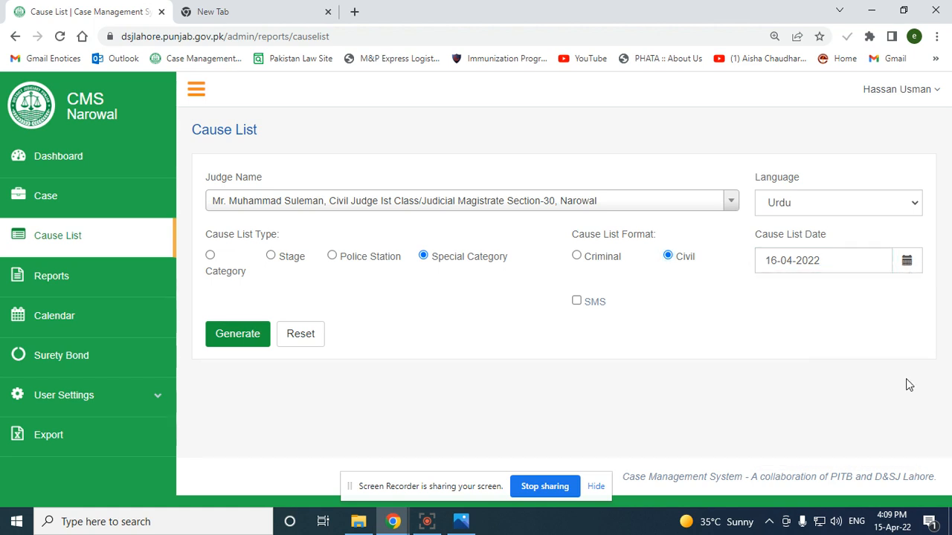
left_click(247, 336)
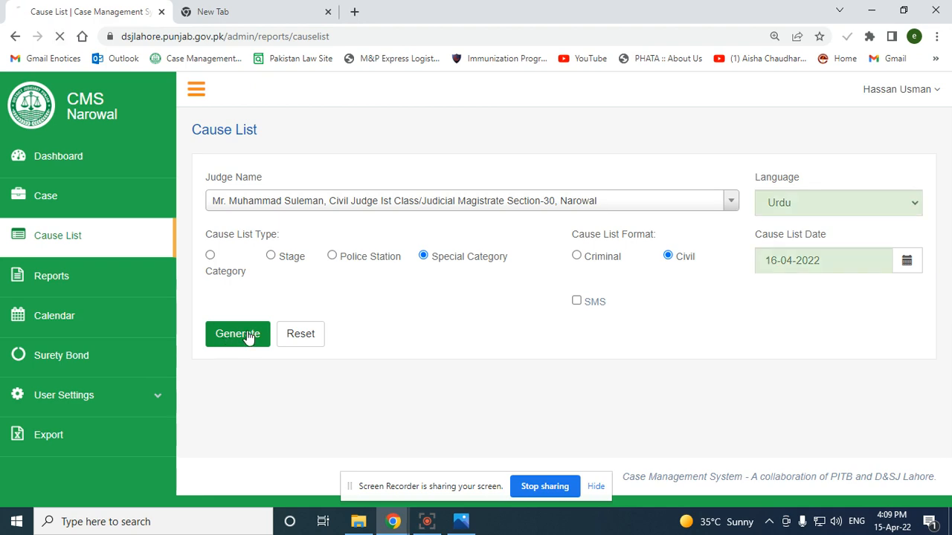
Scroll the 16-04-2022 civil list down to case 95 and back, then reopen the Cause List form
scroll(722, 252, "down", 3)
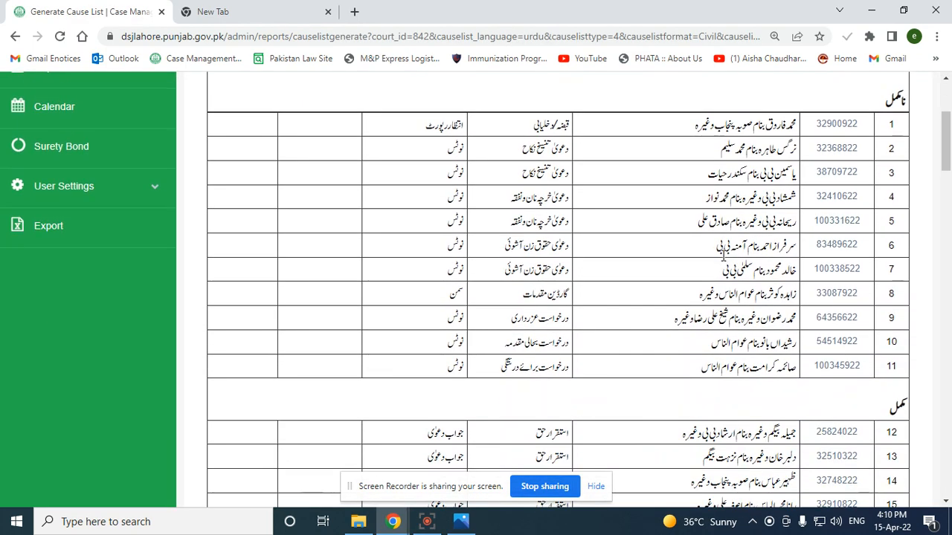
scroll(722, 255, "up", 3)
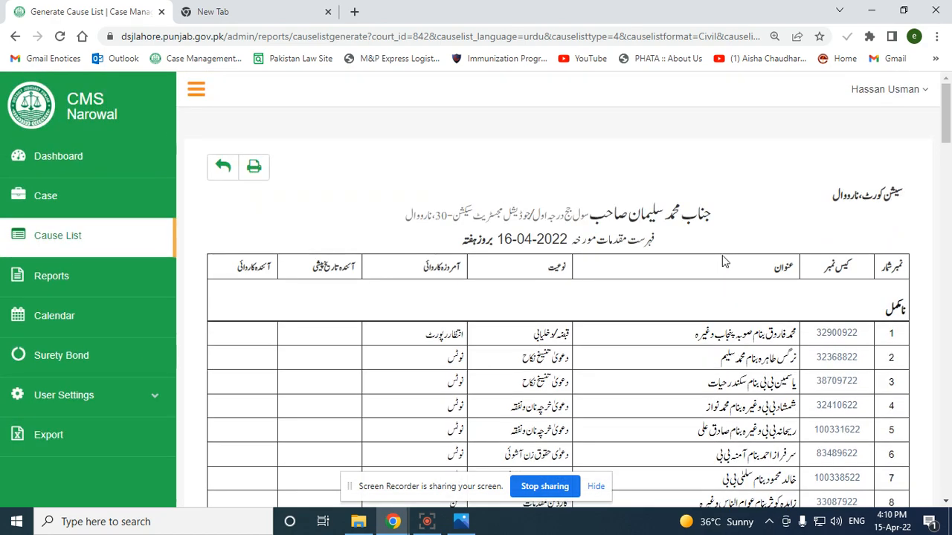
scroll(700, 250, "down", 15)
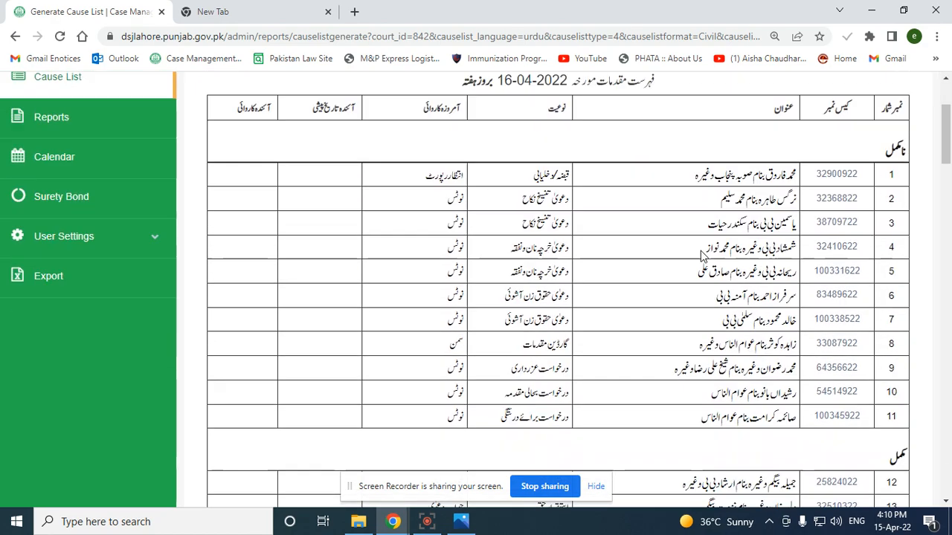
scroll(700, 251, "up", 15)
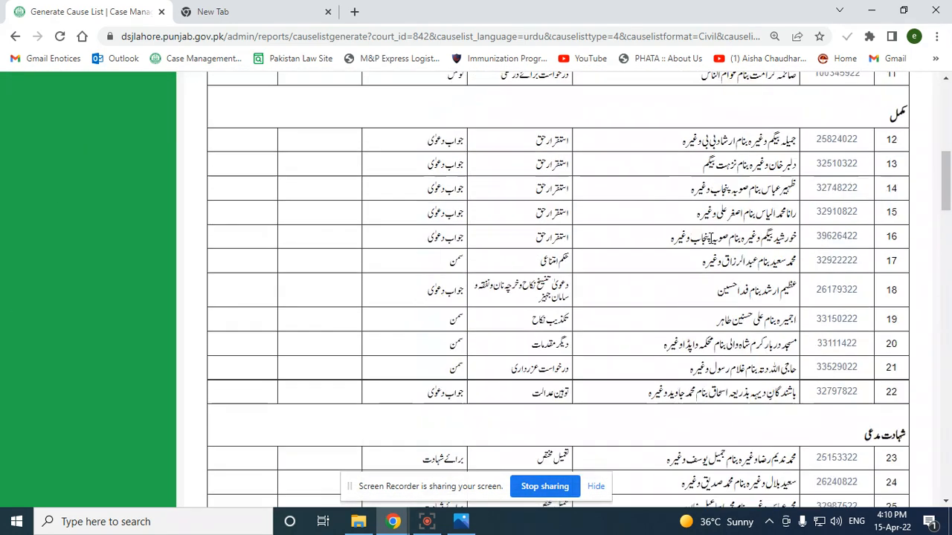
scroll(892, 316, "down", 1)
scroll(892, 316, "down", 8)
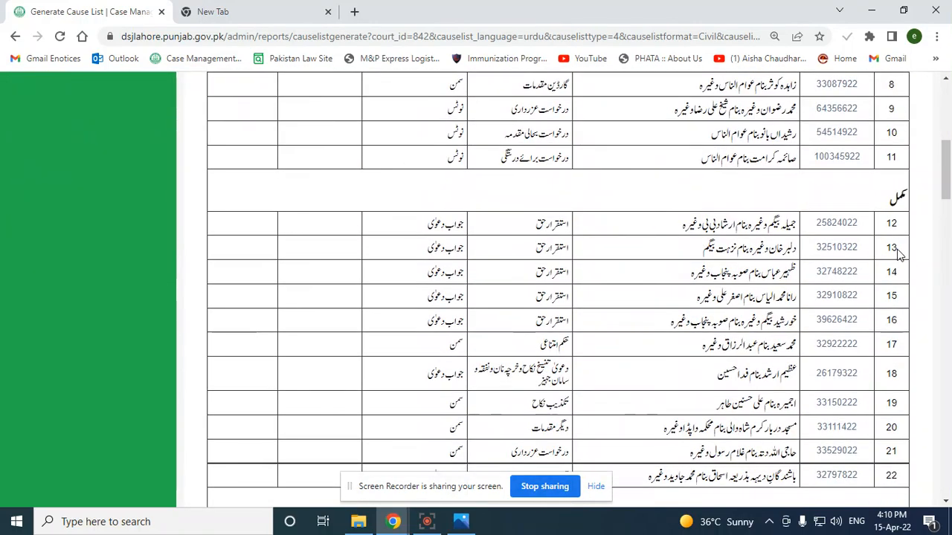
scroll(891, 238, "down", 4)
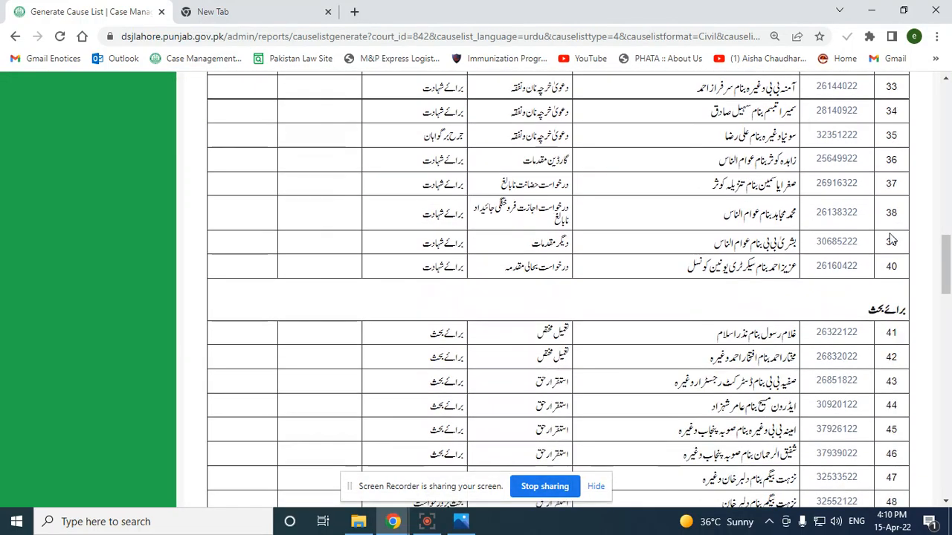
scroll(881, 253, "up", 3)
scroll(881, 253, "up", 3)
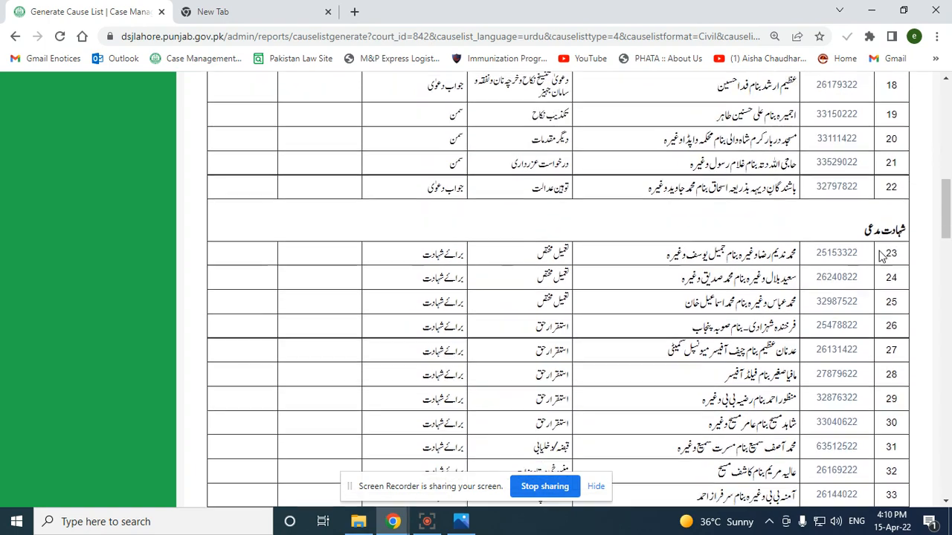
scroll(751, 308, "down", 6)
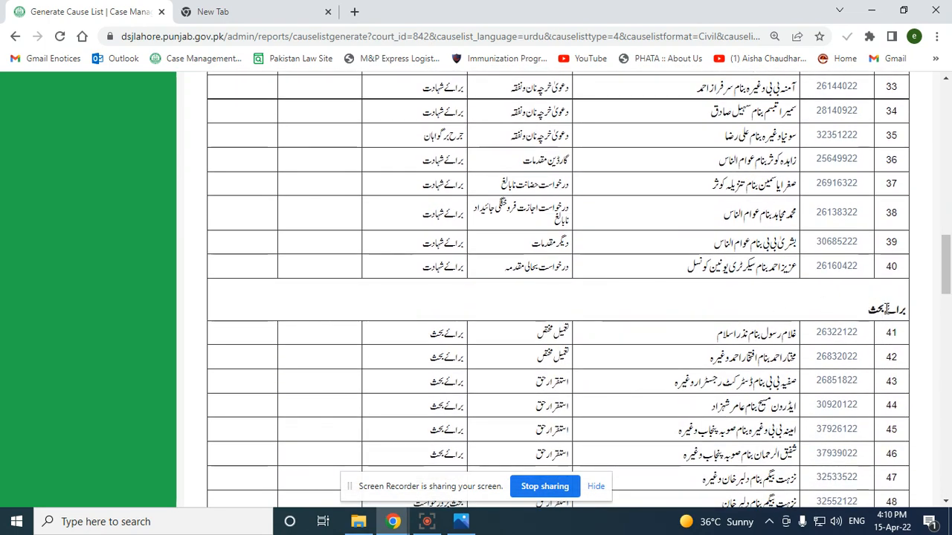
scroll(885, 316, "down", 8)
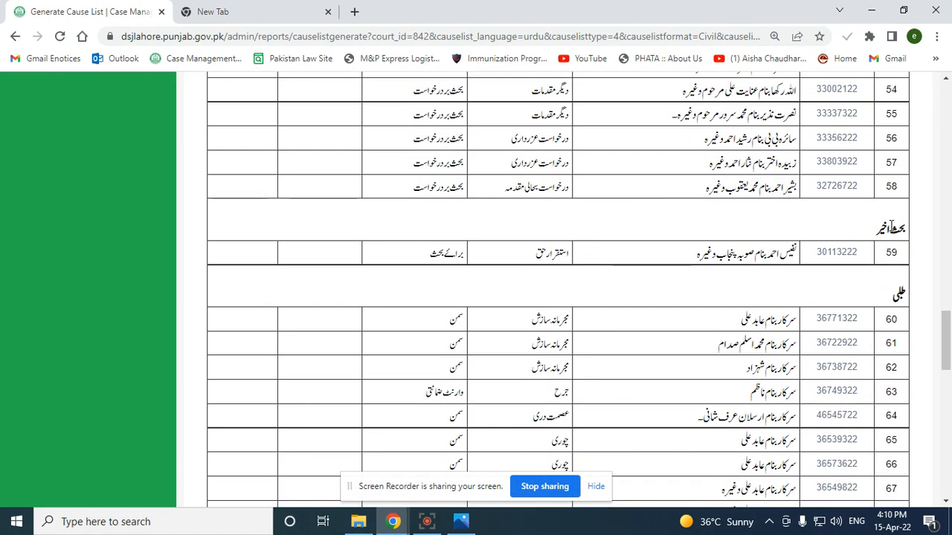
scroll(879, 296, "down", 1)
scroll(878, 296, "down", 3)
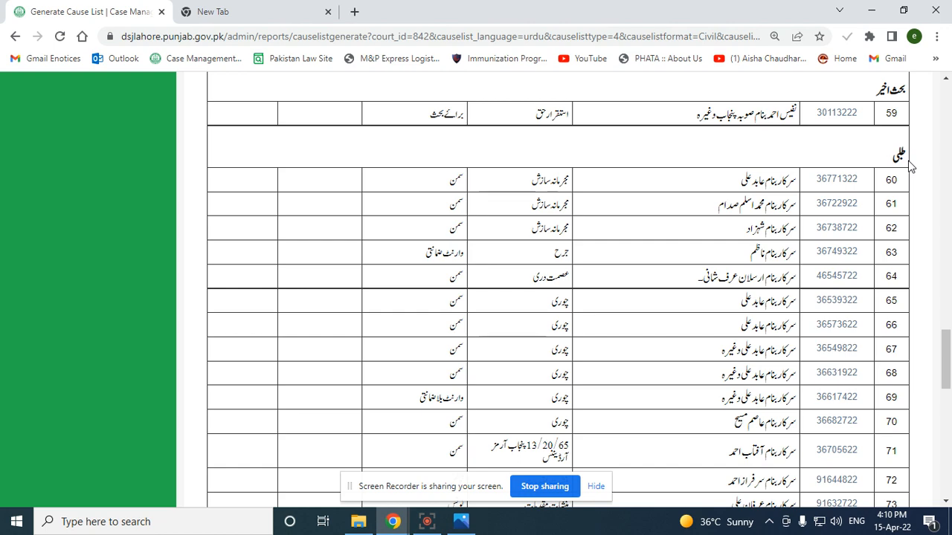
scroll(762, 272, "down", 9)
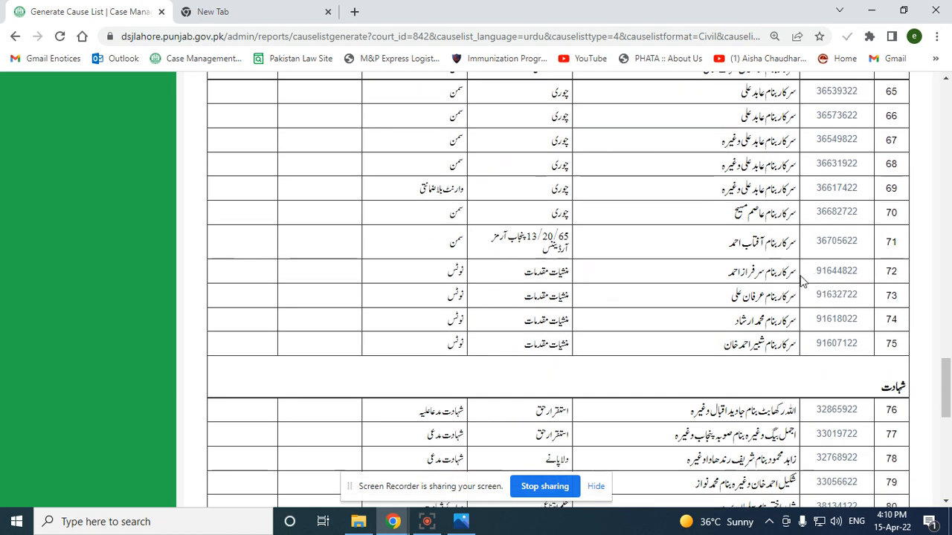
scroll(802, 281, "up", 4)
scroll(801, 281, "up", 5)
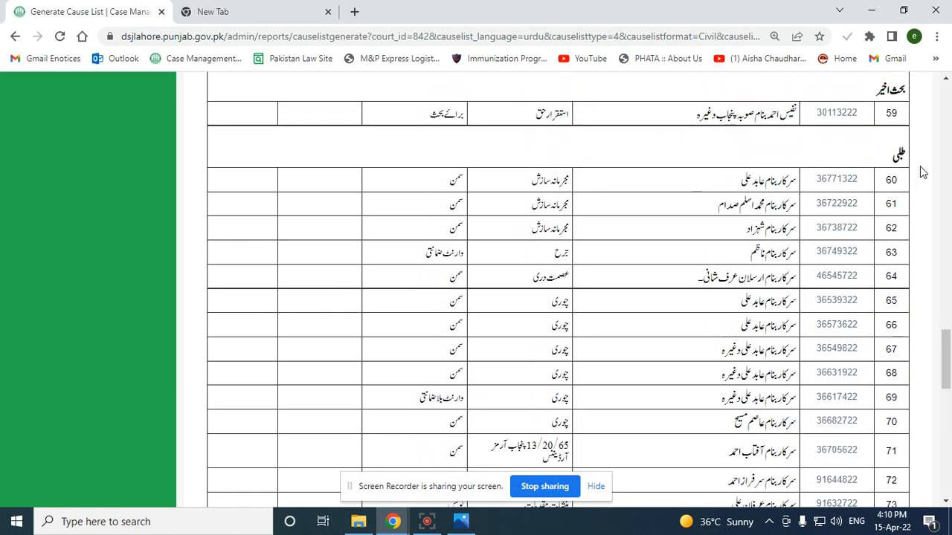
scroll(906, 385, "down", 7)
scroll(905, 385, "down", 2)
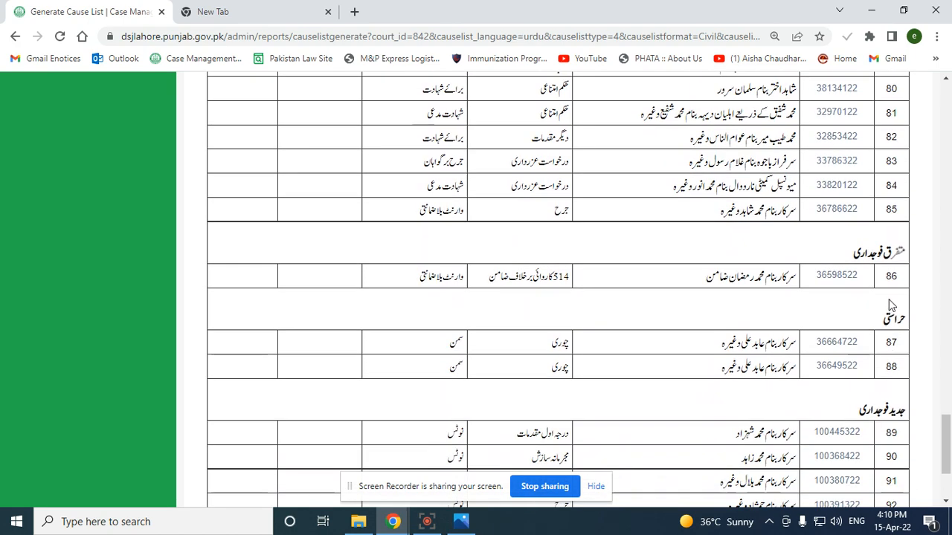
scroll(884, 393, "down", 2)
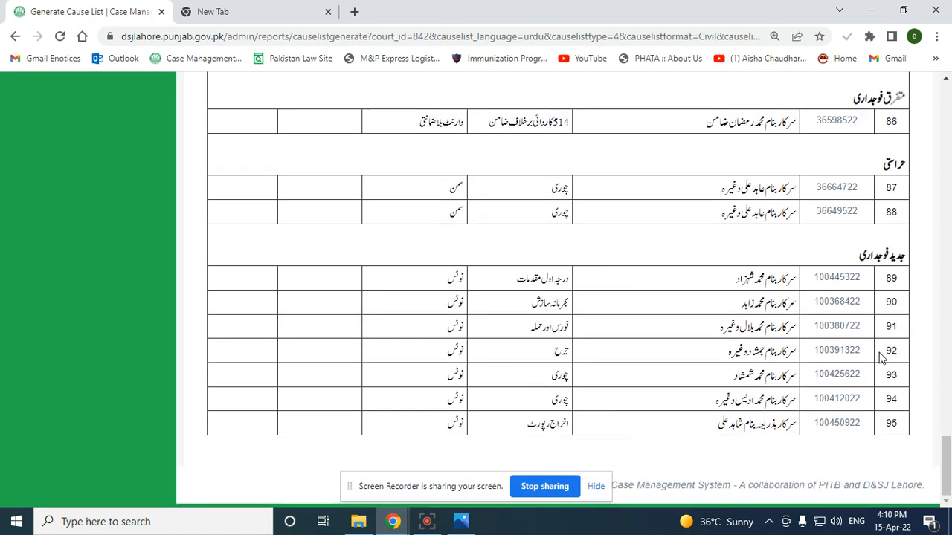
scroll(881, 357, "up", 9)
scroll(881, 358, "up", 8)
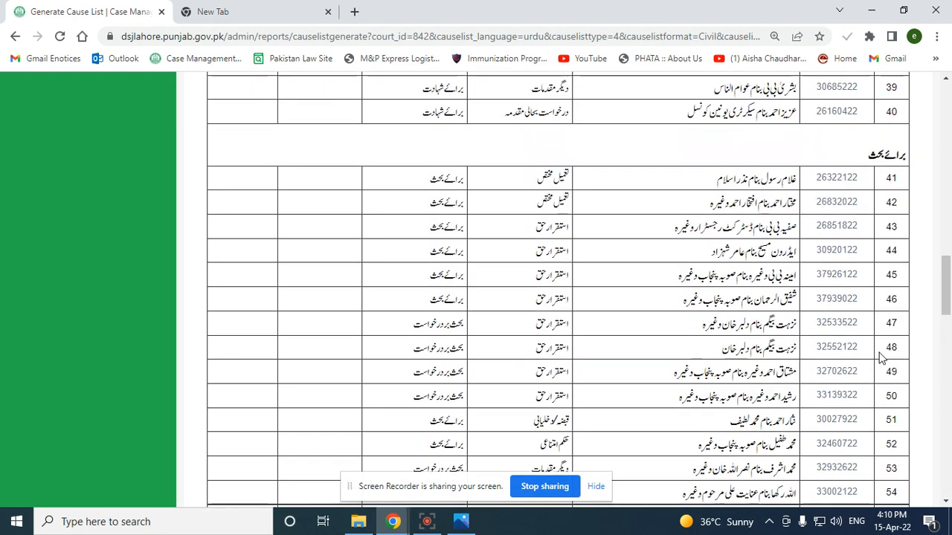
scroll(881, 358, "up", 4)
scroll(881, 358, "up", 10)
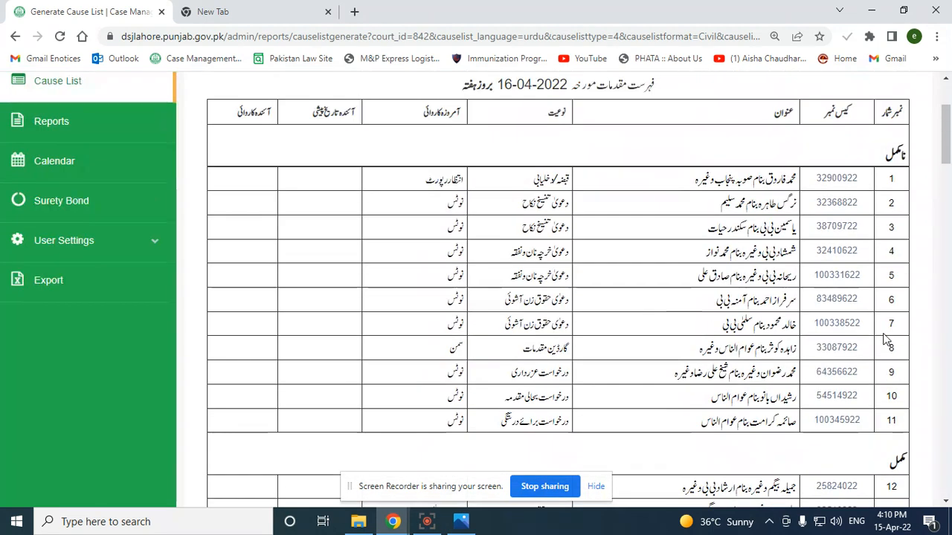
scroll(888, 301, "down", 2)
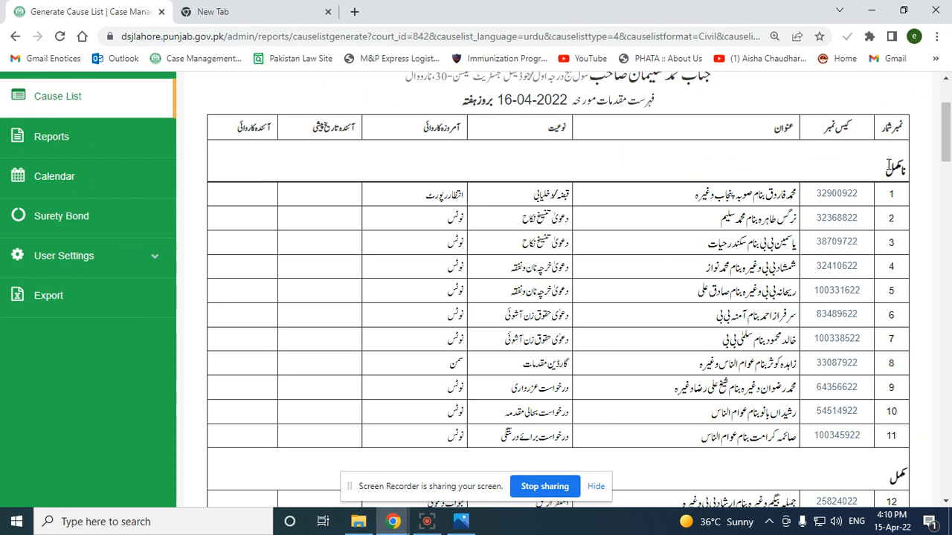
left_click(68, 104)
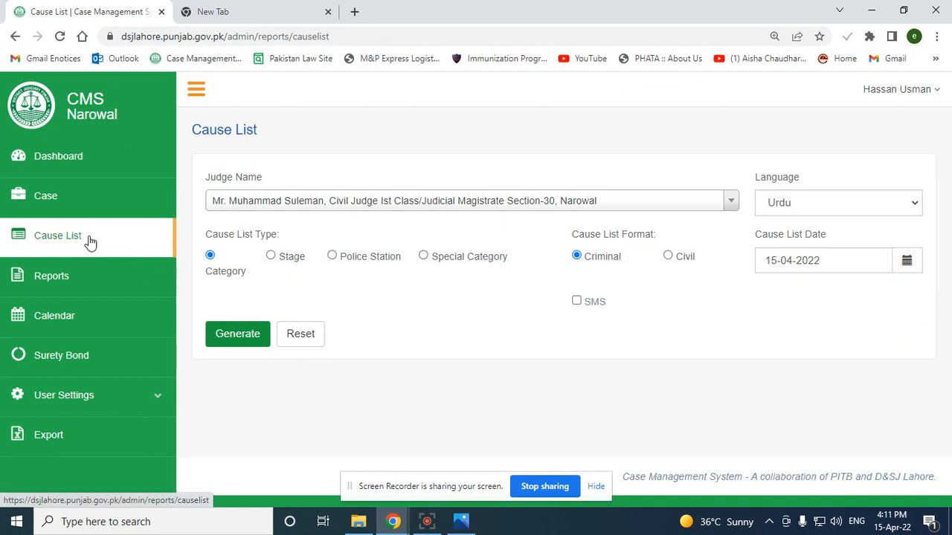
Generate a Special Category, Civil-format Urdu cause list dated 19-04-2022
left_click(62, 243)
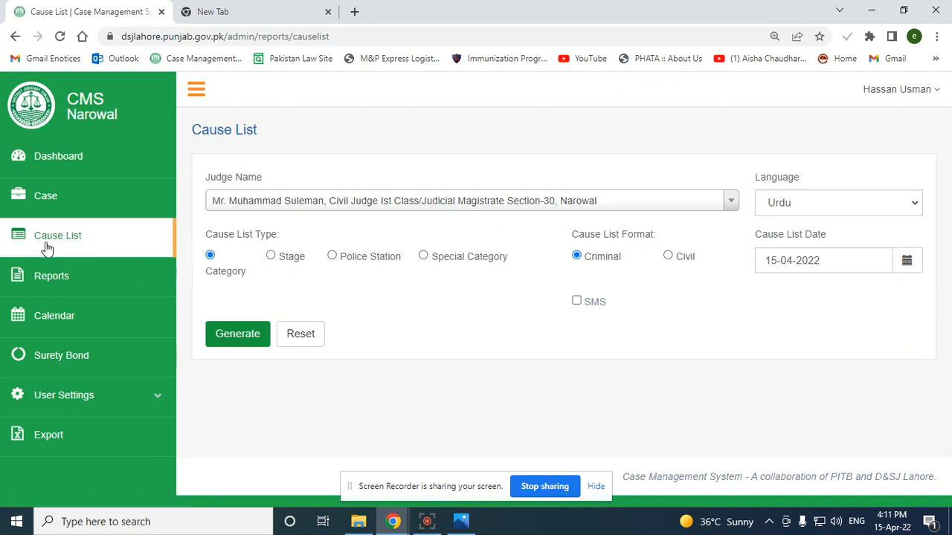
left_click(46, 243)
left_click(423, 257)
left_click(668, 256)
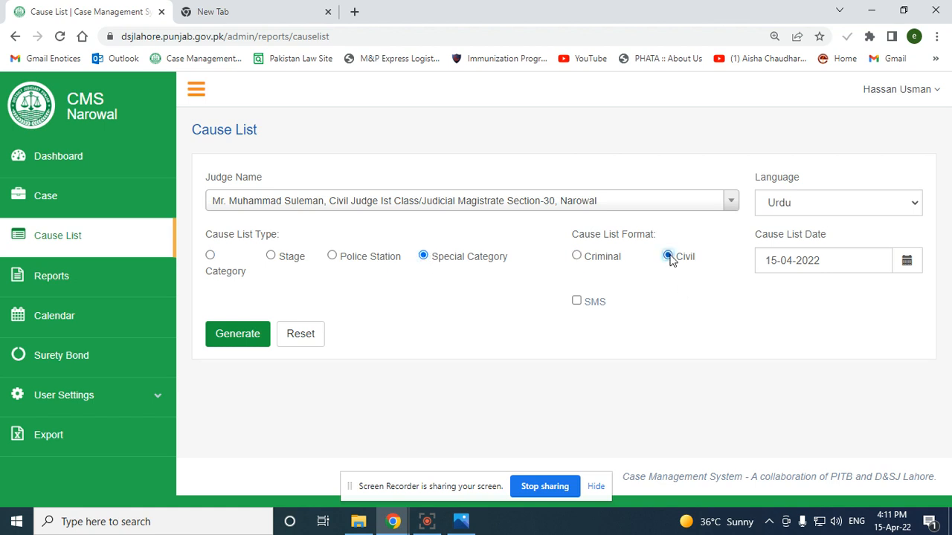
left_click(907, 262)
left_click(812, 405)
left_click(238, 334)
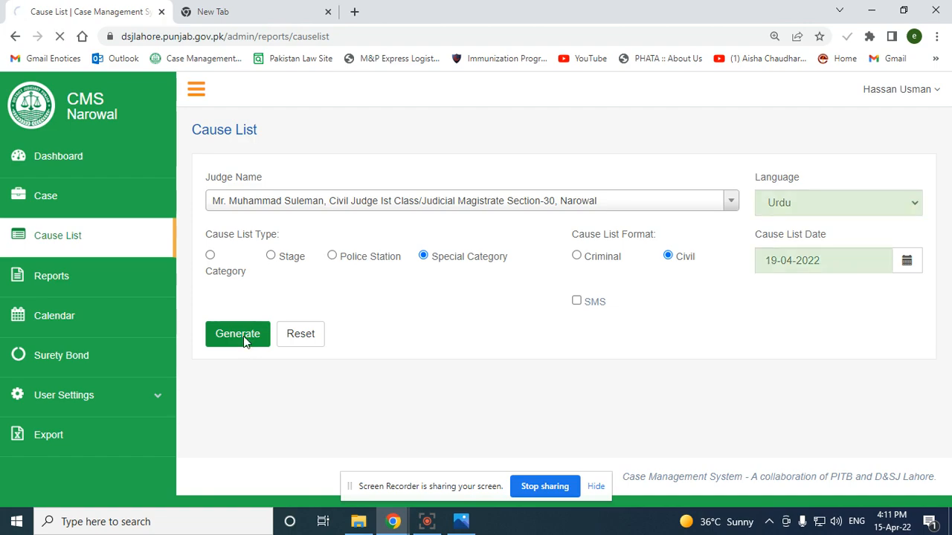
Review the 19-04-2022 Special Category list, then return to the Cause List form
scroll(661, 316, "down", 1)
scroll(662, 316, "down", 4)
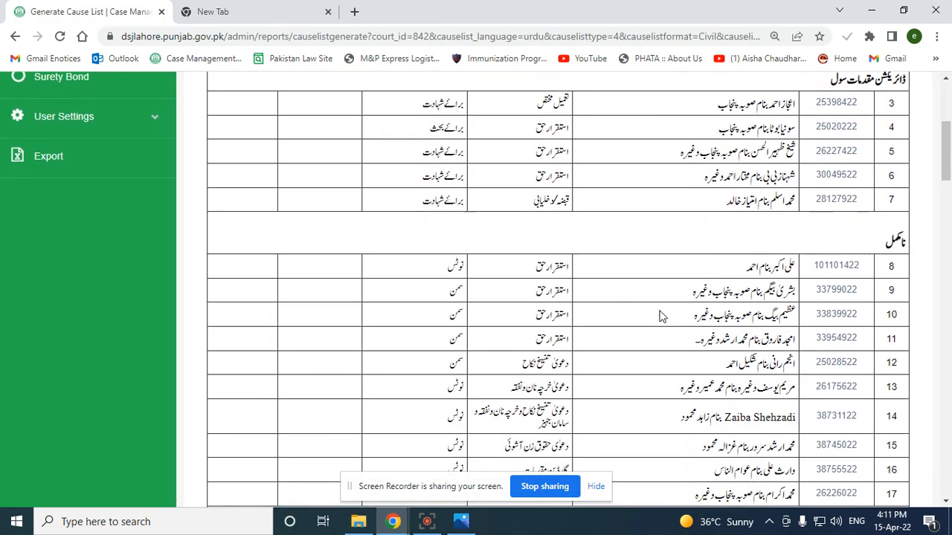
scroll(662, 316, "down", 2)
scroll(662, 316, "down", 11)
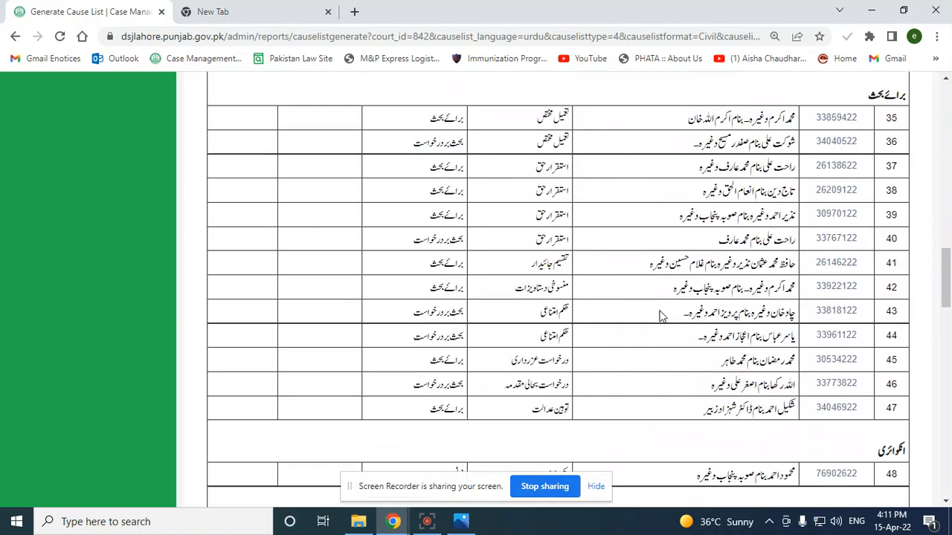
scroll(661, 316, "up", 18)
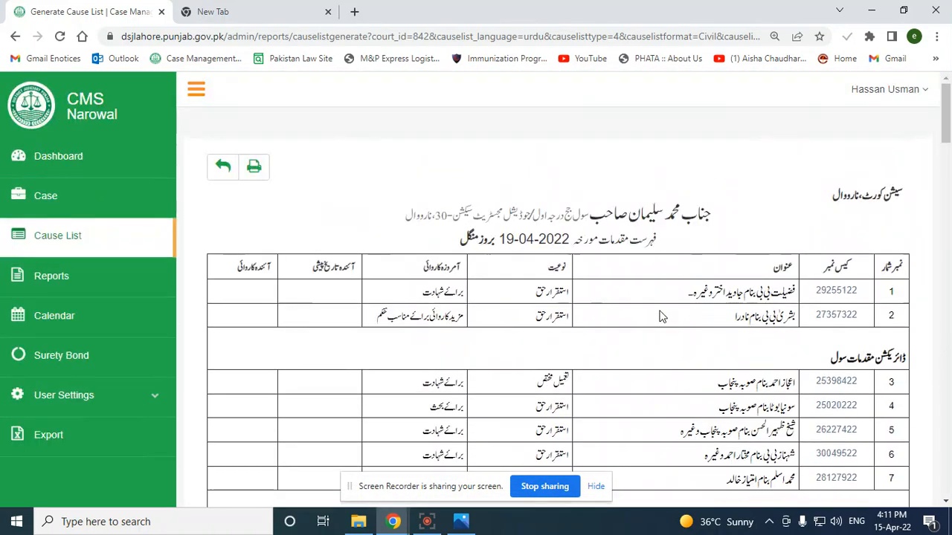
left_click(66, 241)
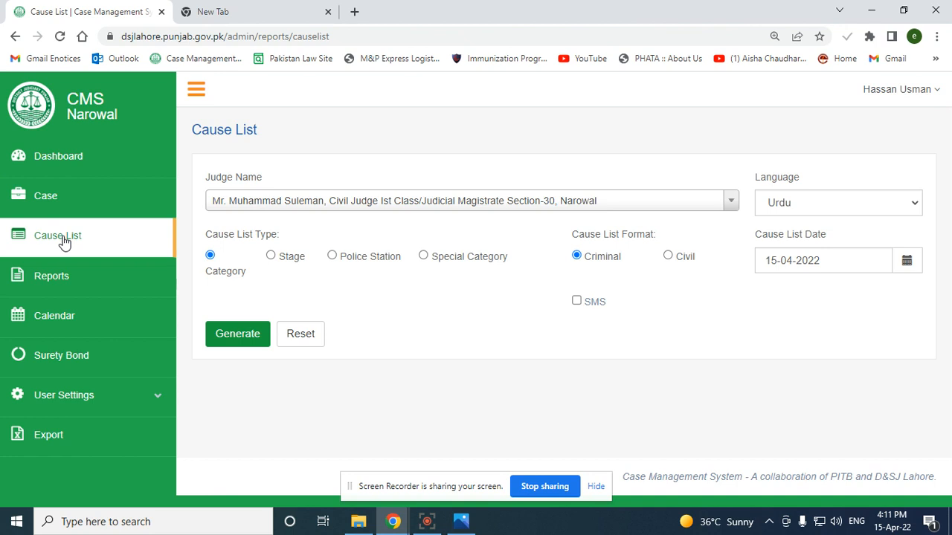